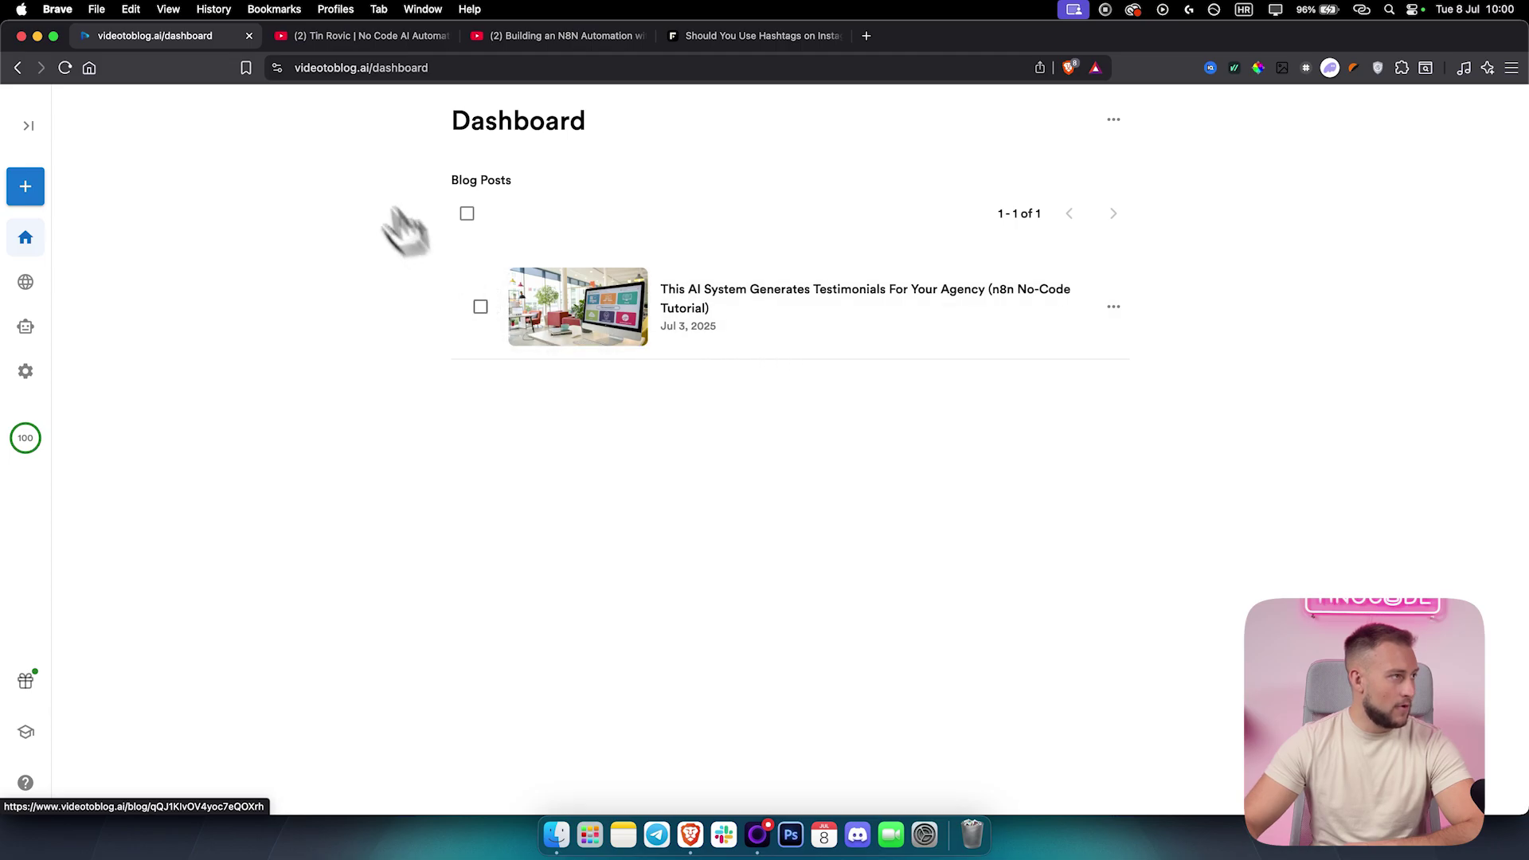
# - Switch to the browser tab showing the YouTube channel's Videos page
pyautogui.click(357, 48)
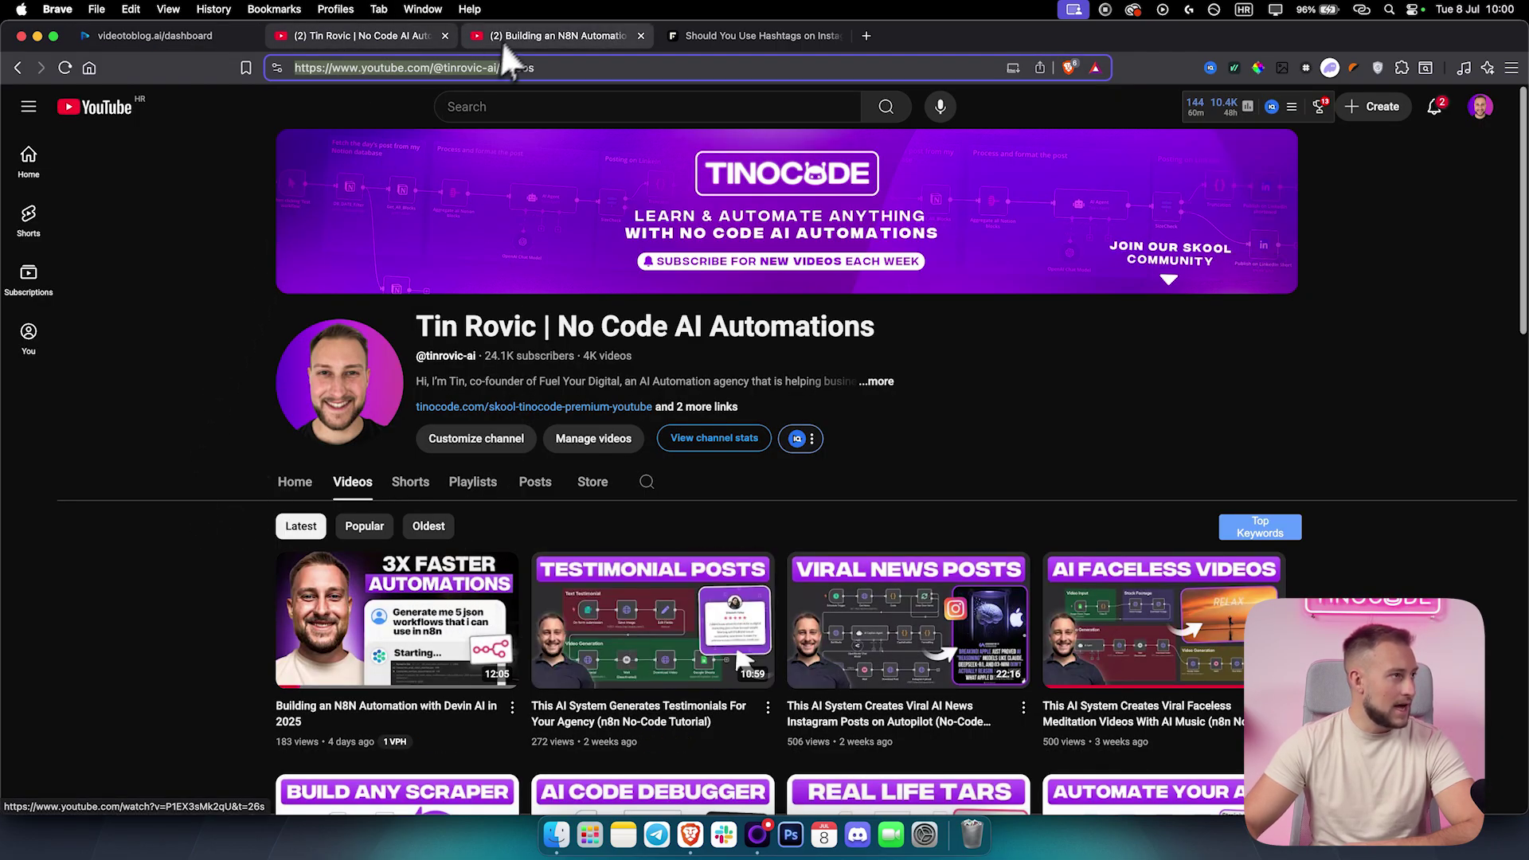
# - Copy the share link for 'Building an N8N Automation with Devin AI in 2025' and return to VideoToBlog
pyautogui.click(557, 36)
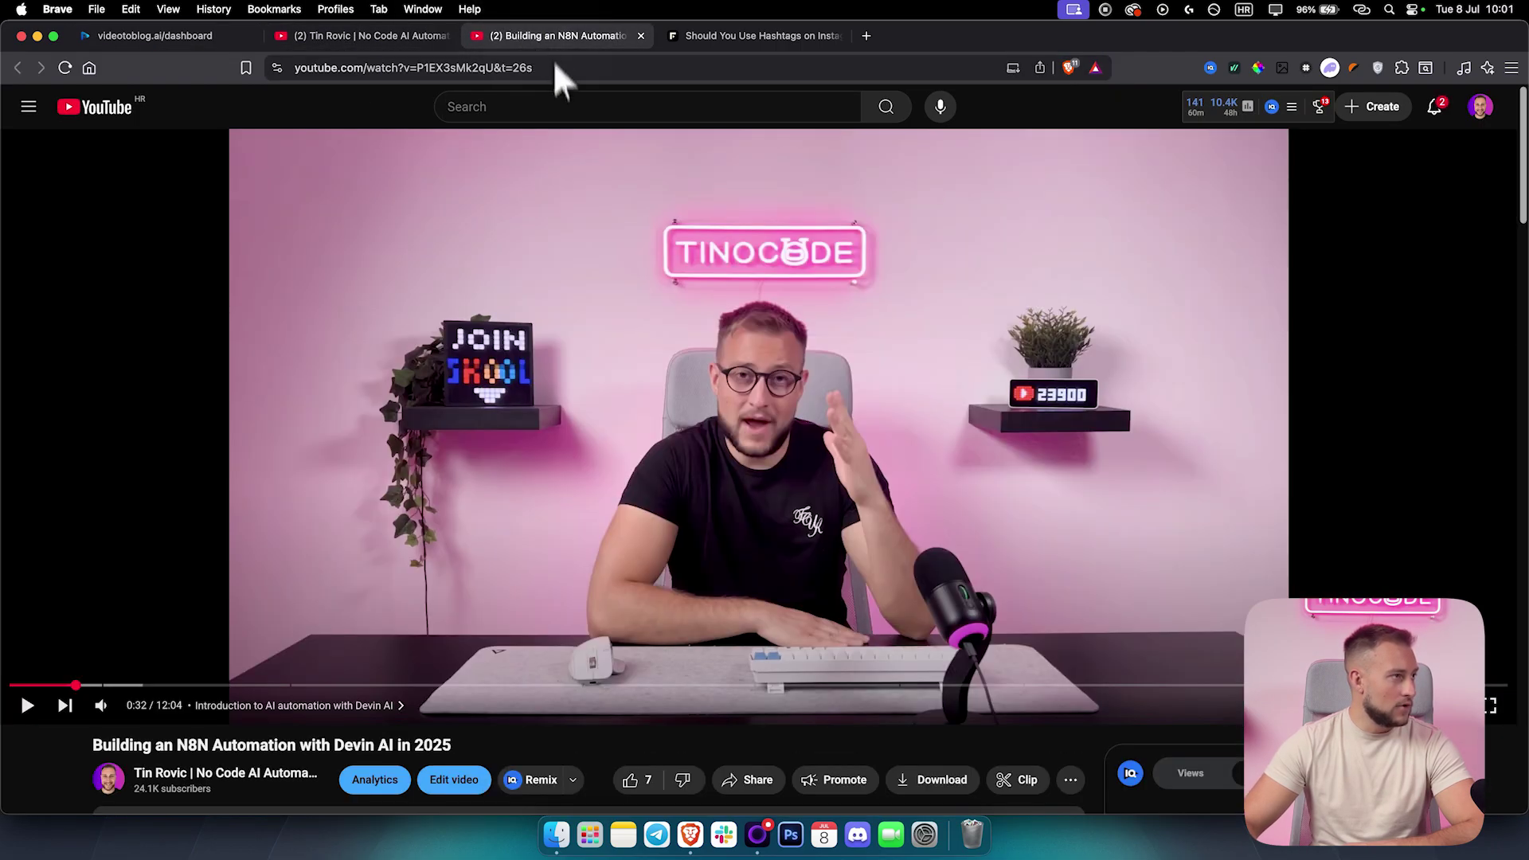
pyautogui.click(747, 784)
pyautogui.click(901, 533)
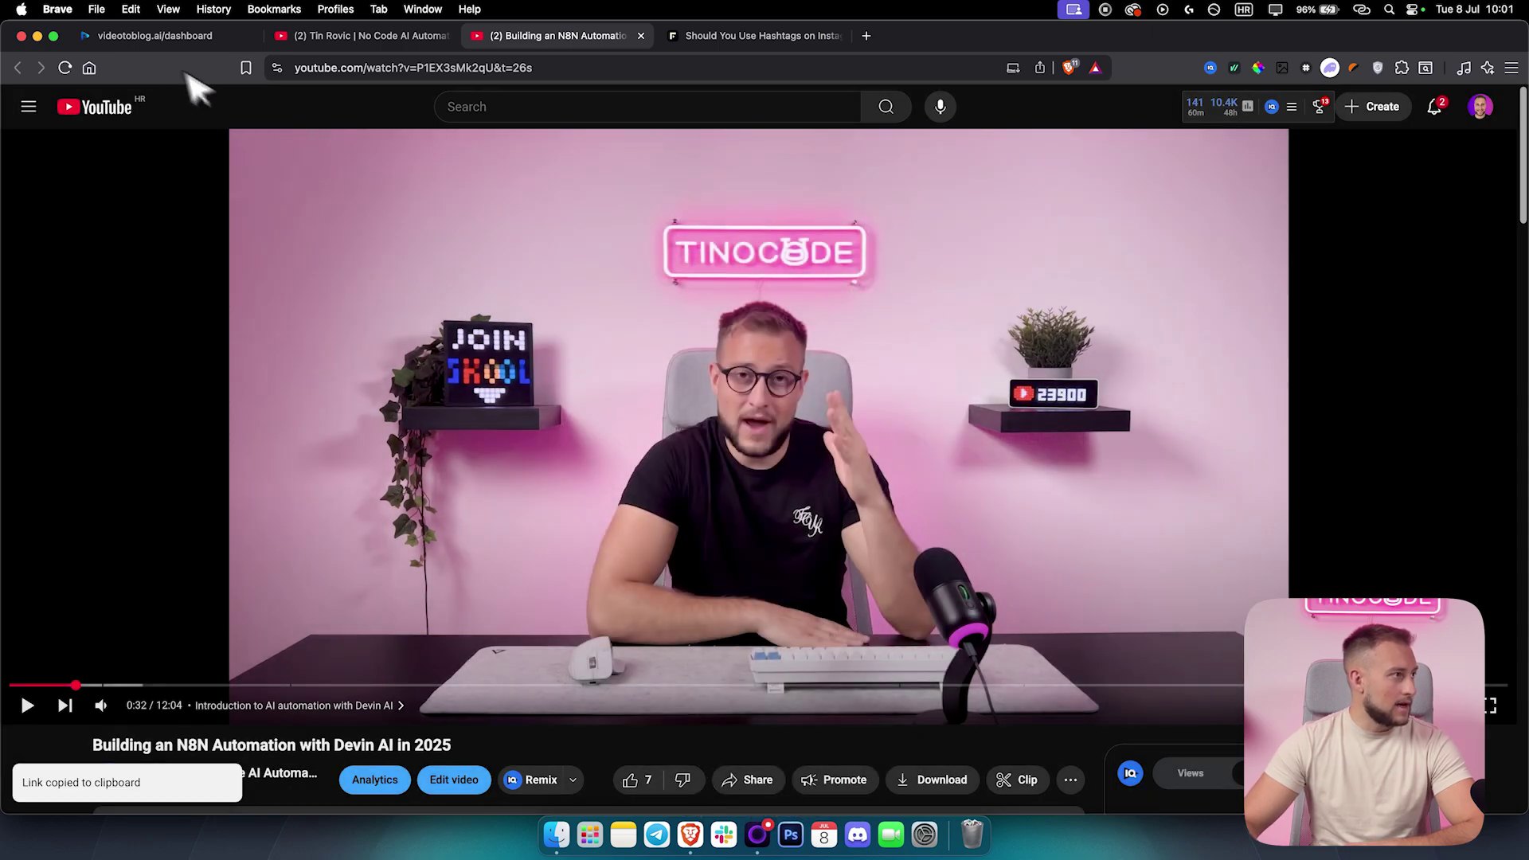
pyautogui.click(155, 36)
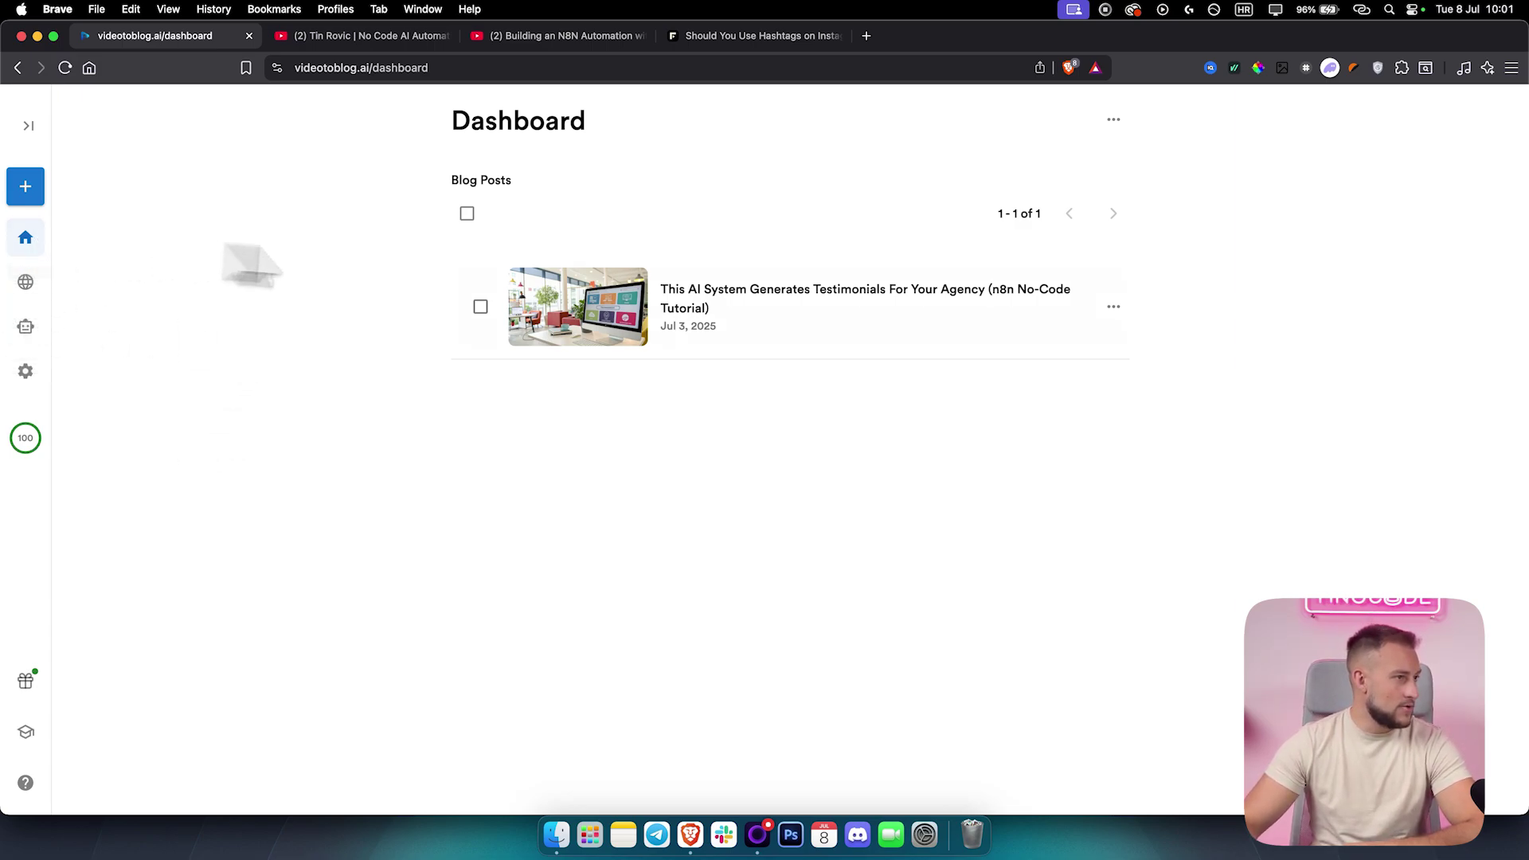
# - Start a new post and paste the Devin AI video's YouTube link into the URL field
pyautogui.click(22, 191)
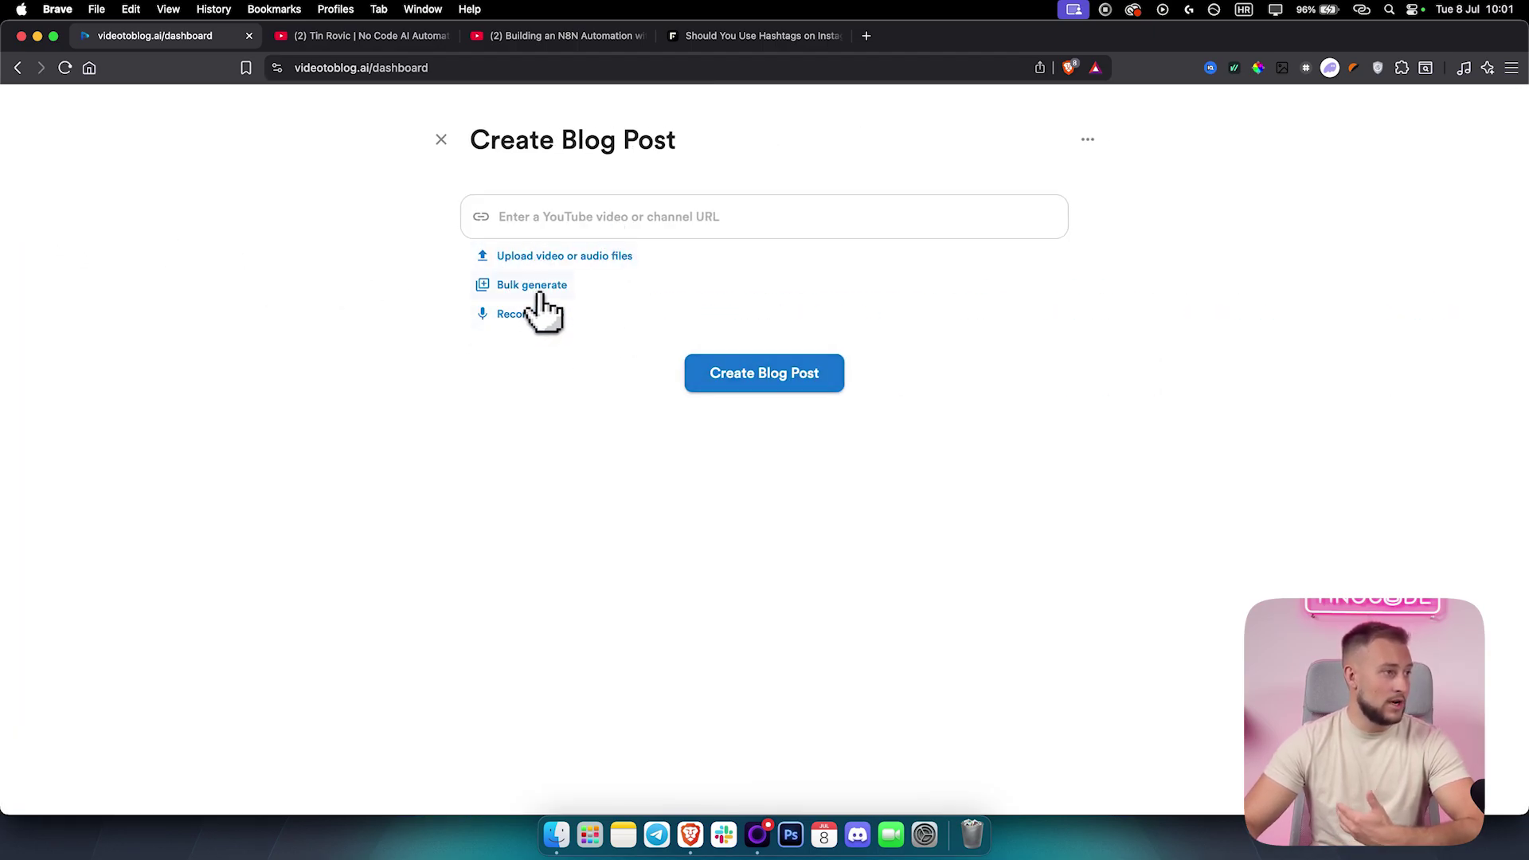
pyautogui.click(601, 223)
pyautogui.press('super+v')
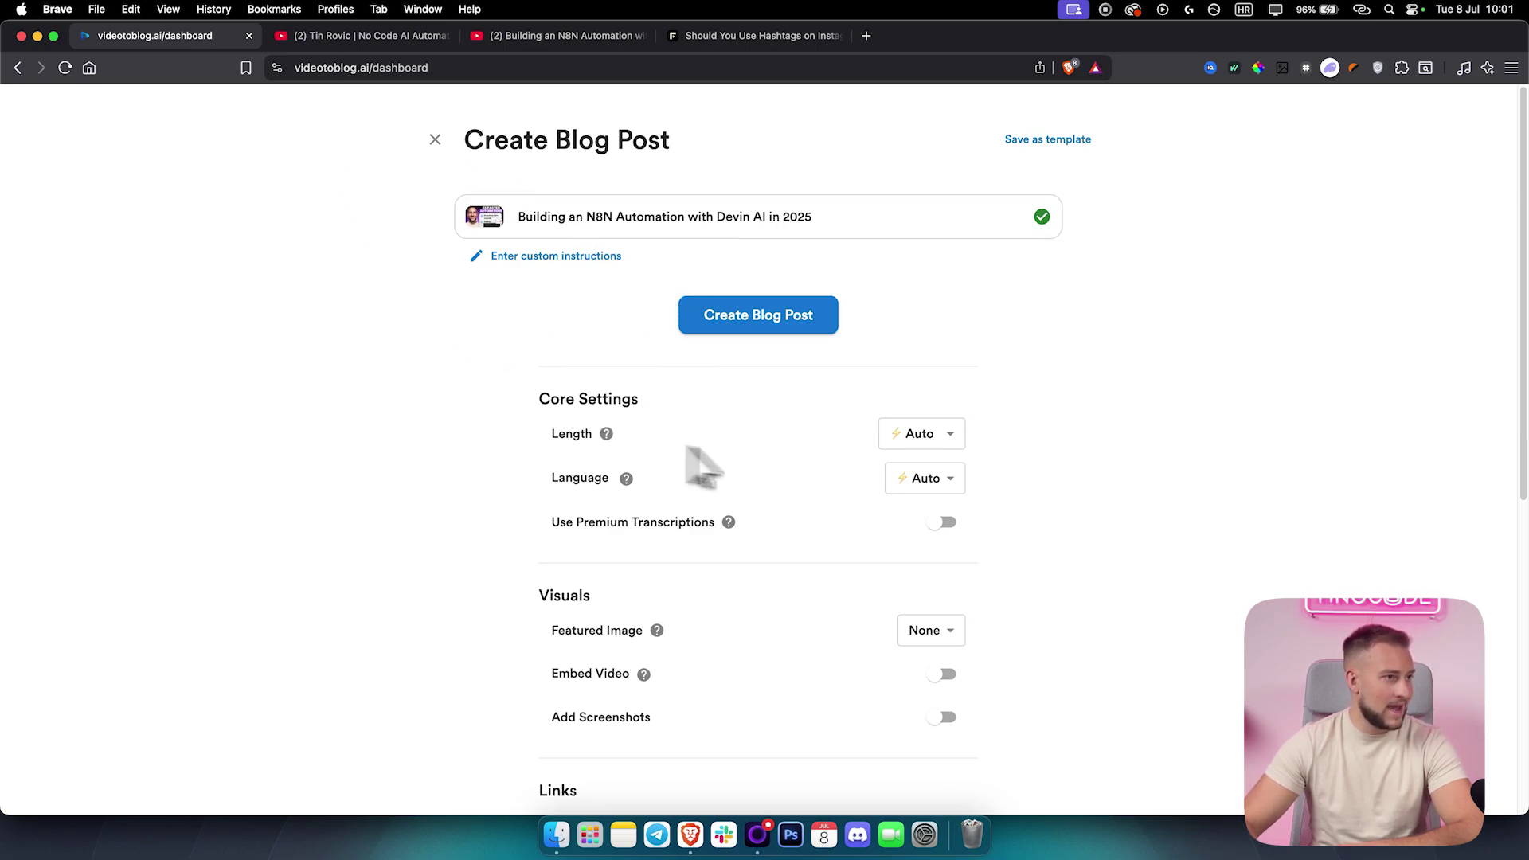
# - Try the Long (~2500-word) length, read the under-20-minute warning, and dismiss it
pyautogui.click(948, 438)
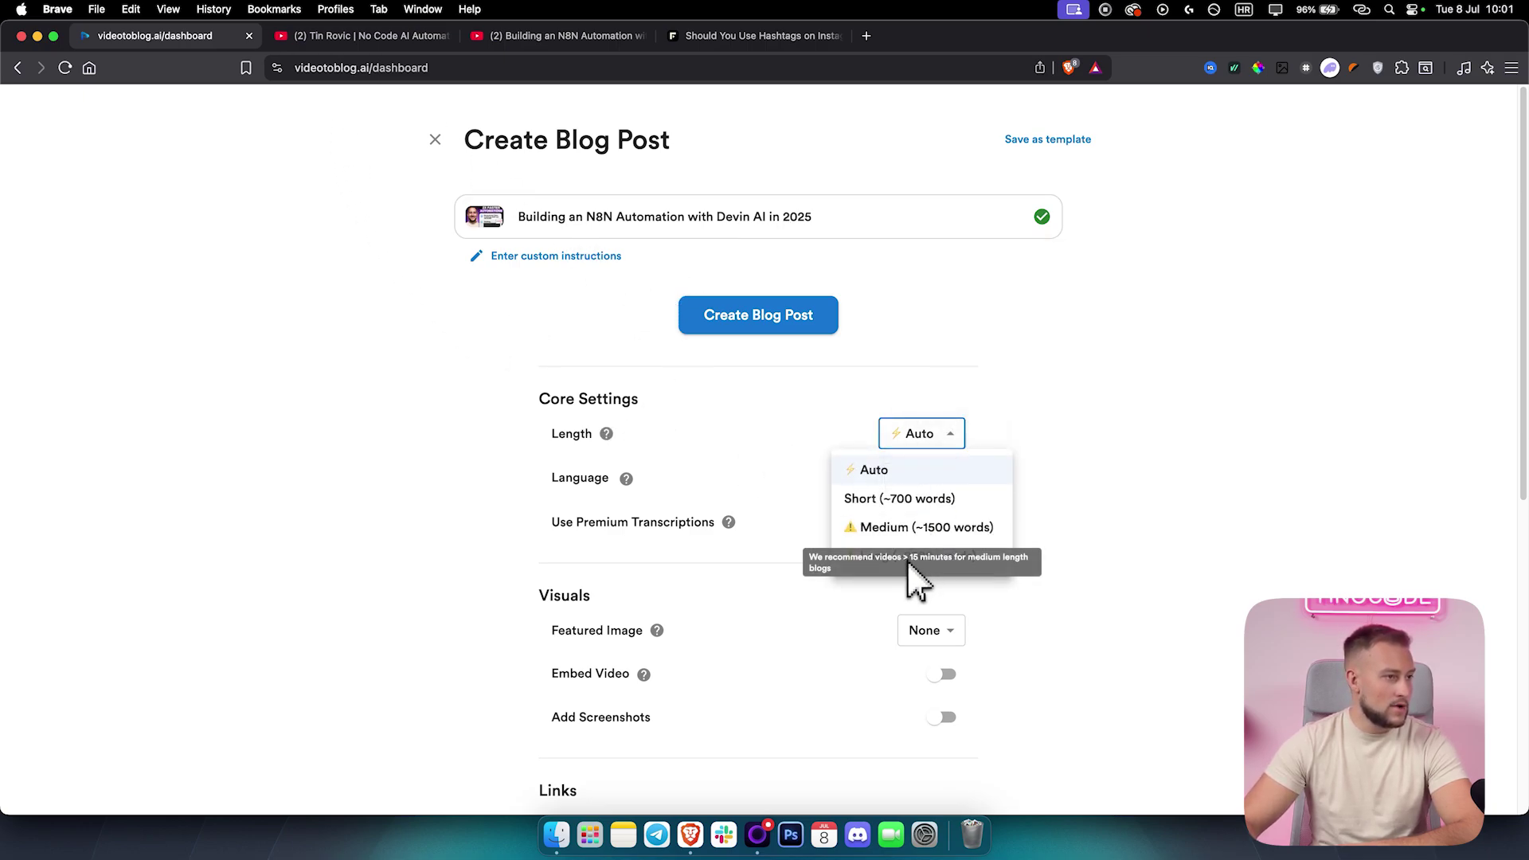
pyautogui.click(967, 556)
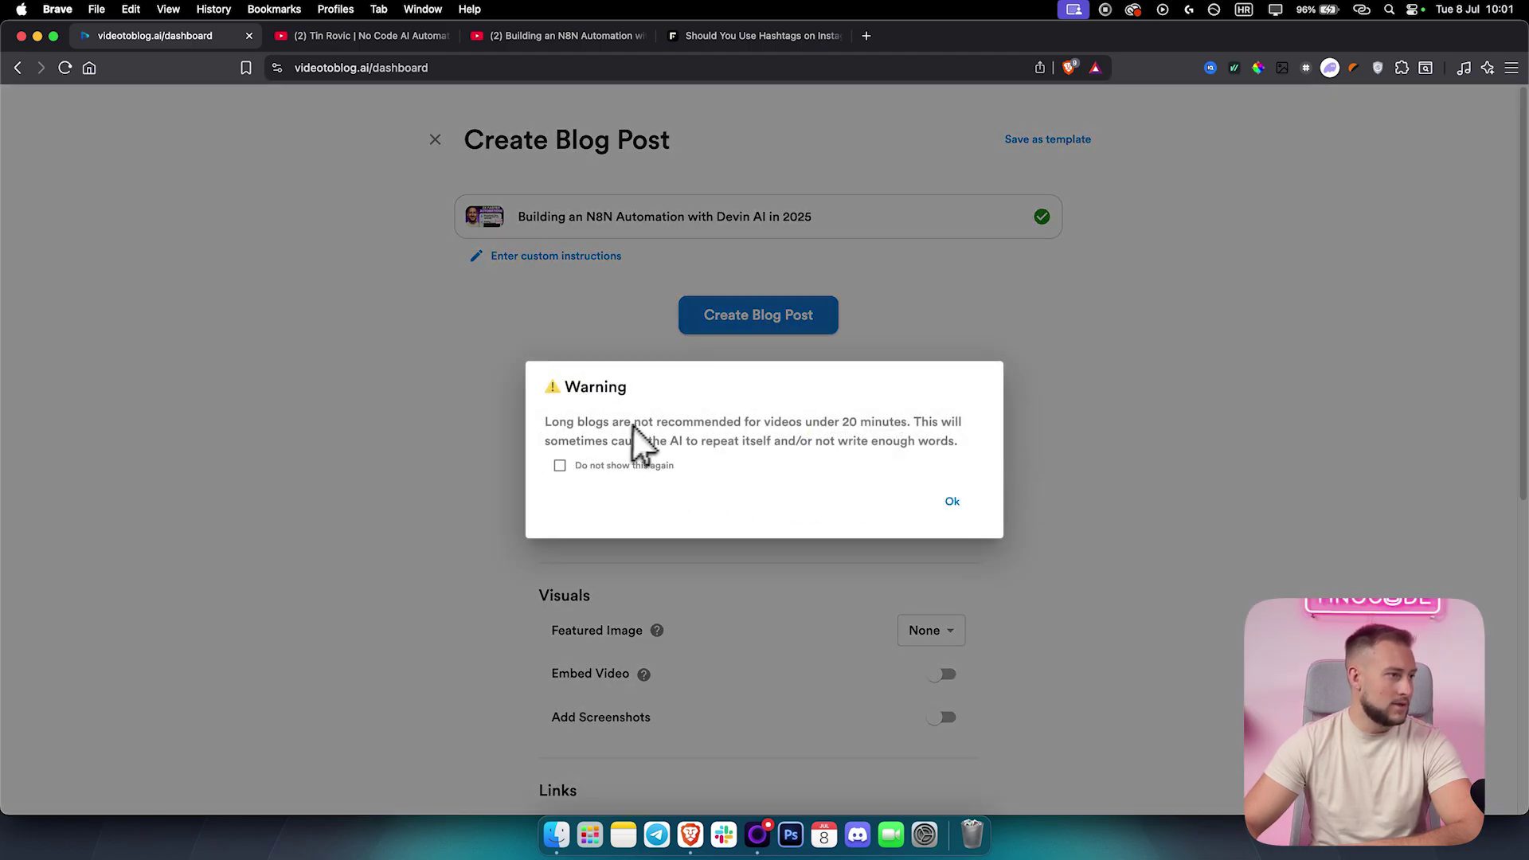
pyautogui.moveTo(757, 427); pyautogui.dragTo(881, 427)
pyautogui.click(879, 426)
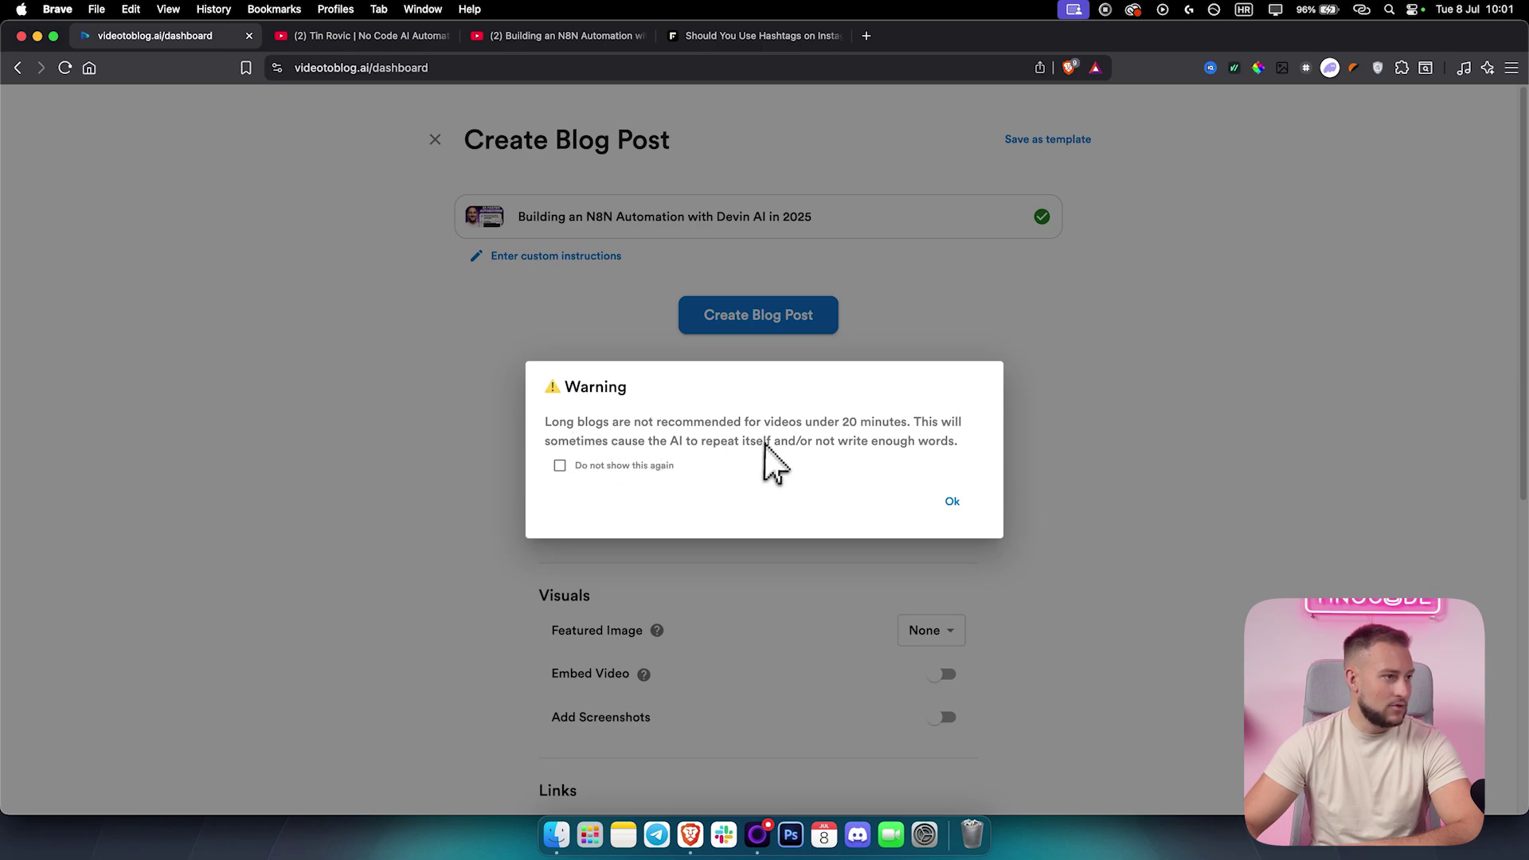
pyautogui.click(952, 504)
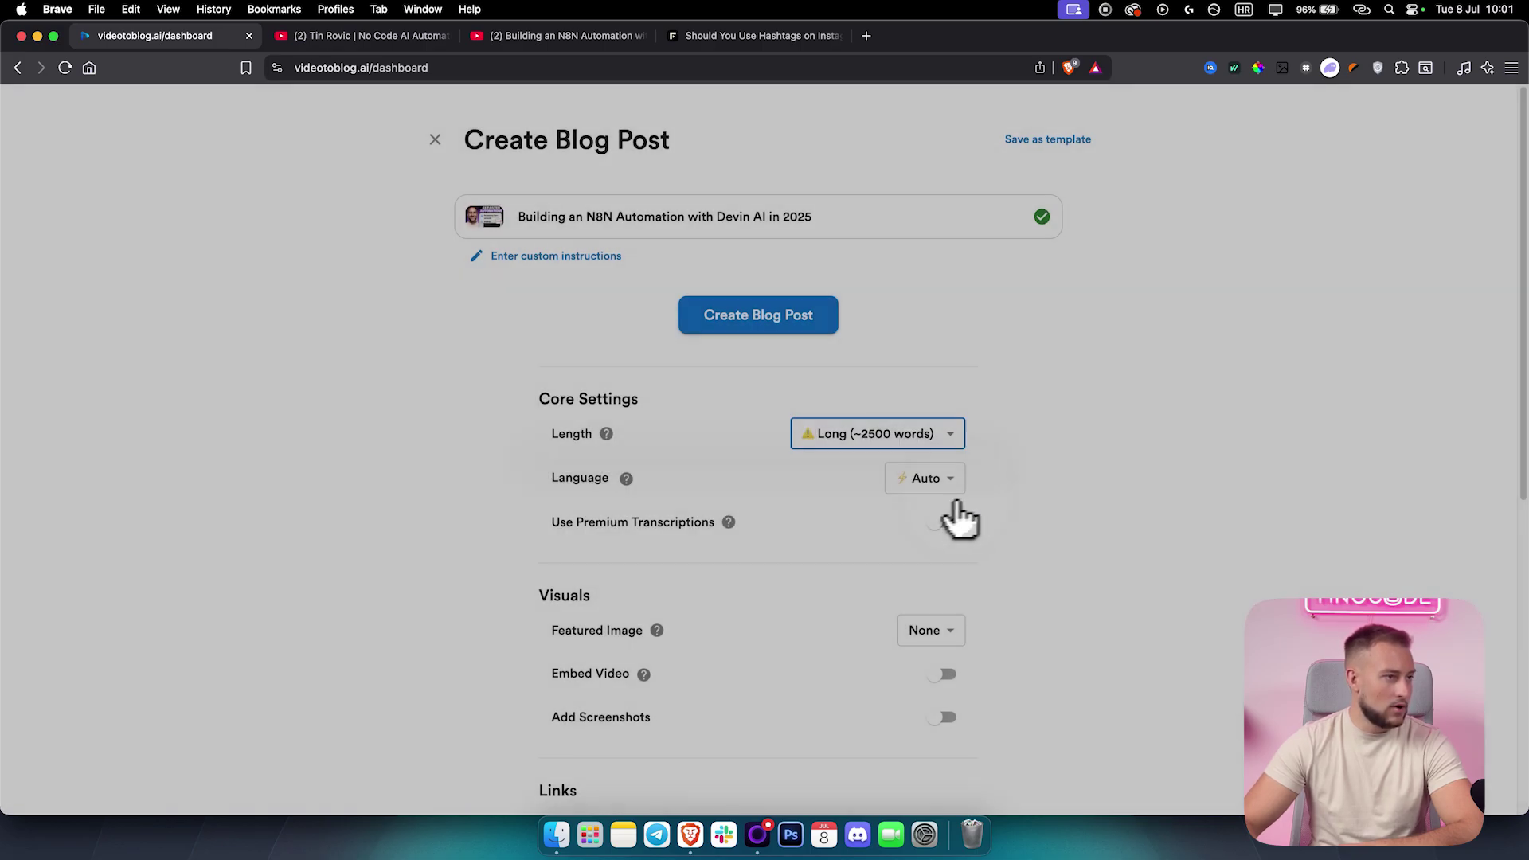
# - Set length back to Auto and language to English, and turn on Premium Transcriptions
pyautogui.click(924, 446)
pyautogui.click(860, 472)
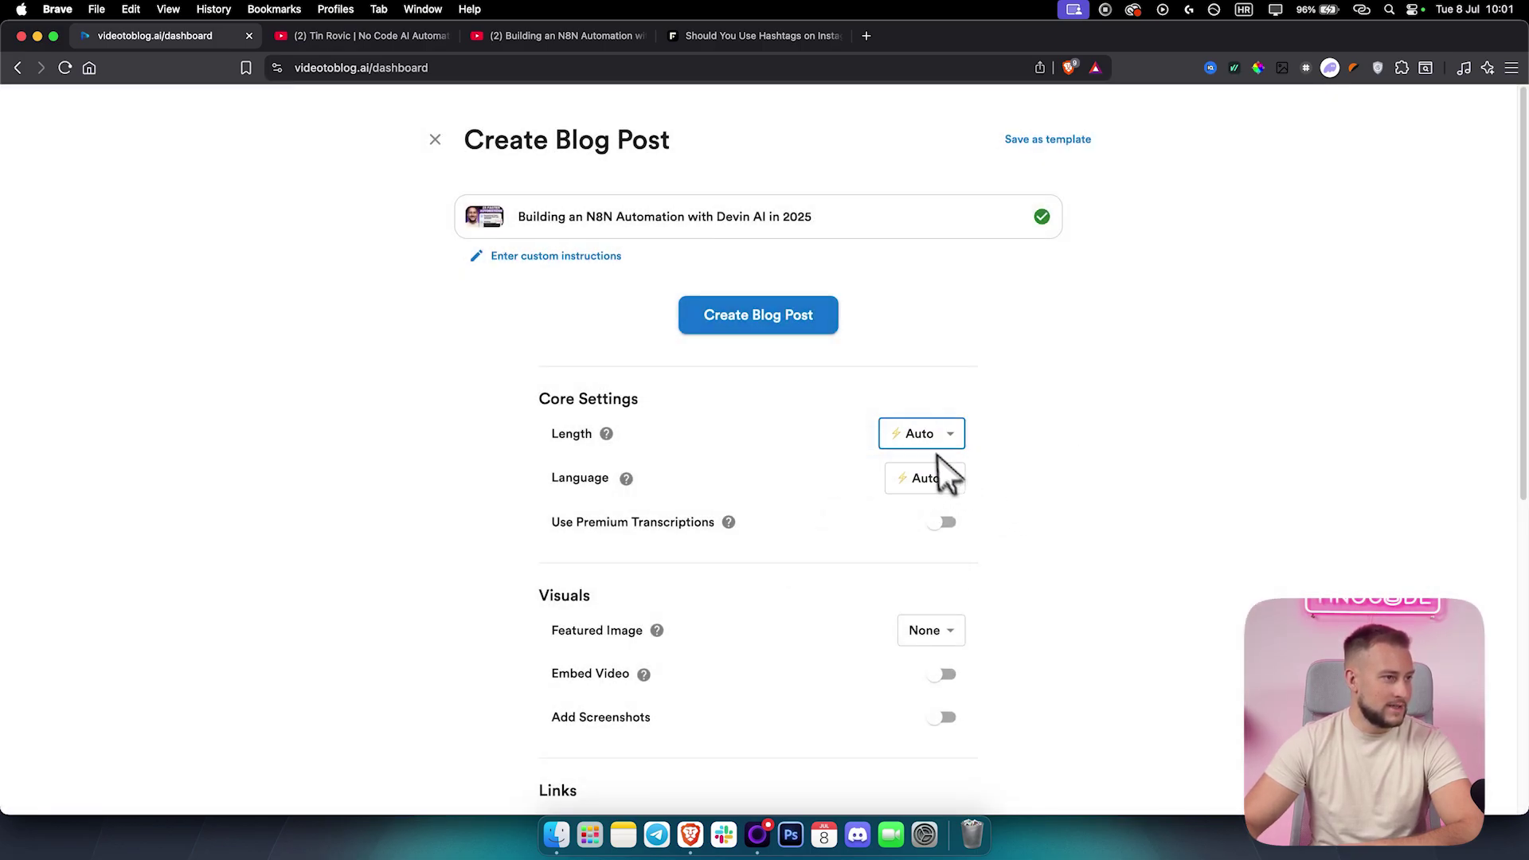
pyautogui.click(916, 478)
pyautogui.click(859, 226)
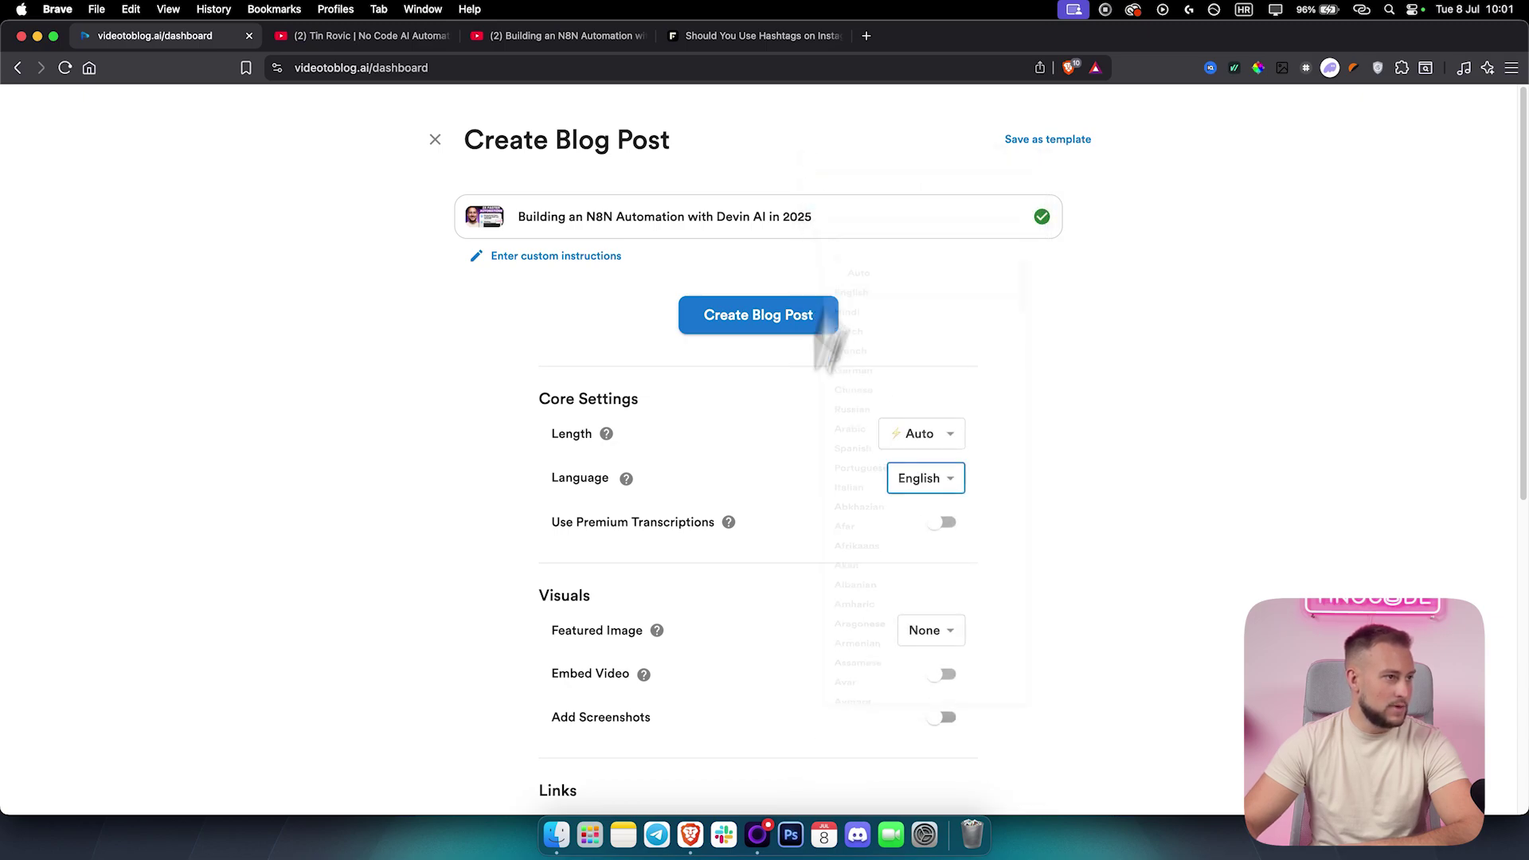
pyautogui.click(944, 525)
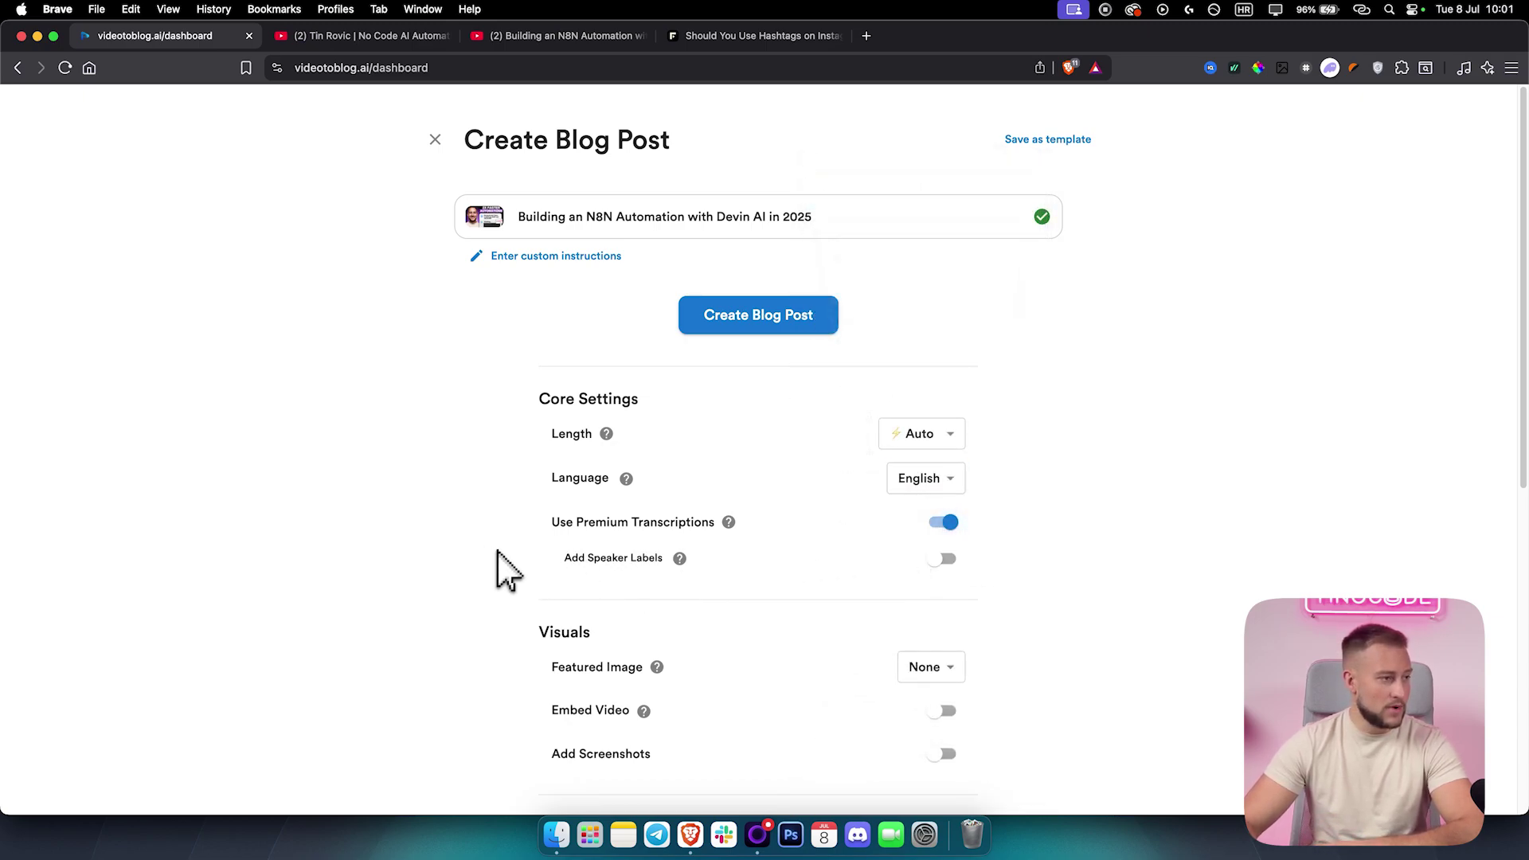
# - Set Featured Image to Stock Image and turn on Add Screenshots
pyautogui.scroll(-5, 504, 565)
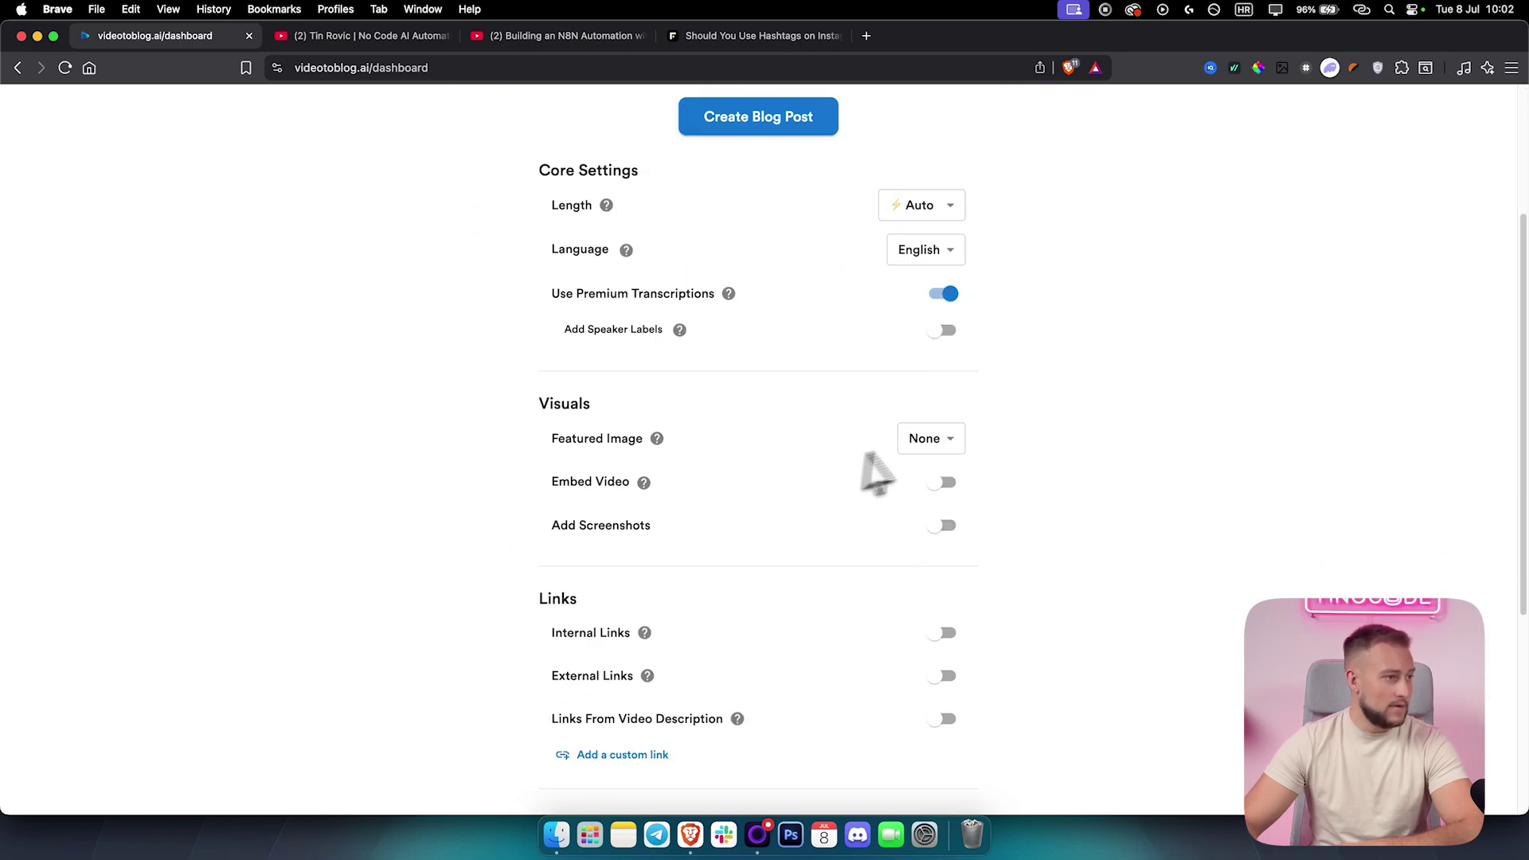
pyautogui.click(925, 445)
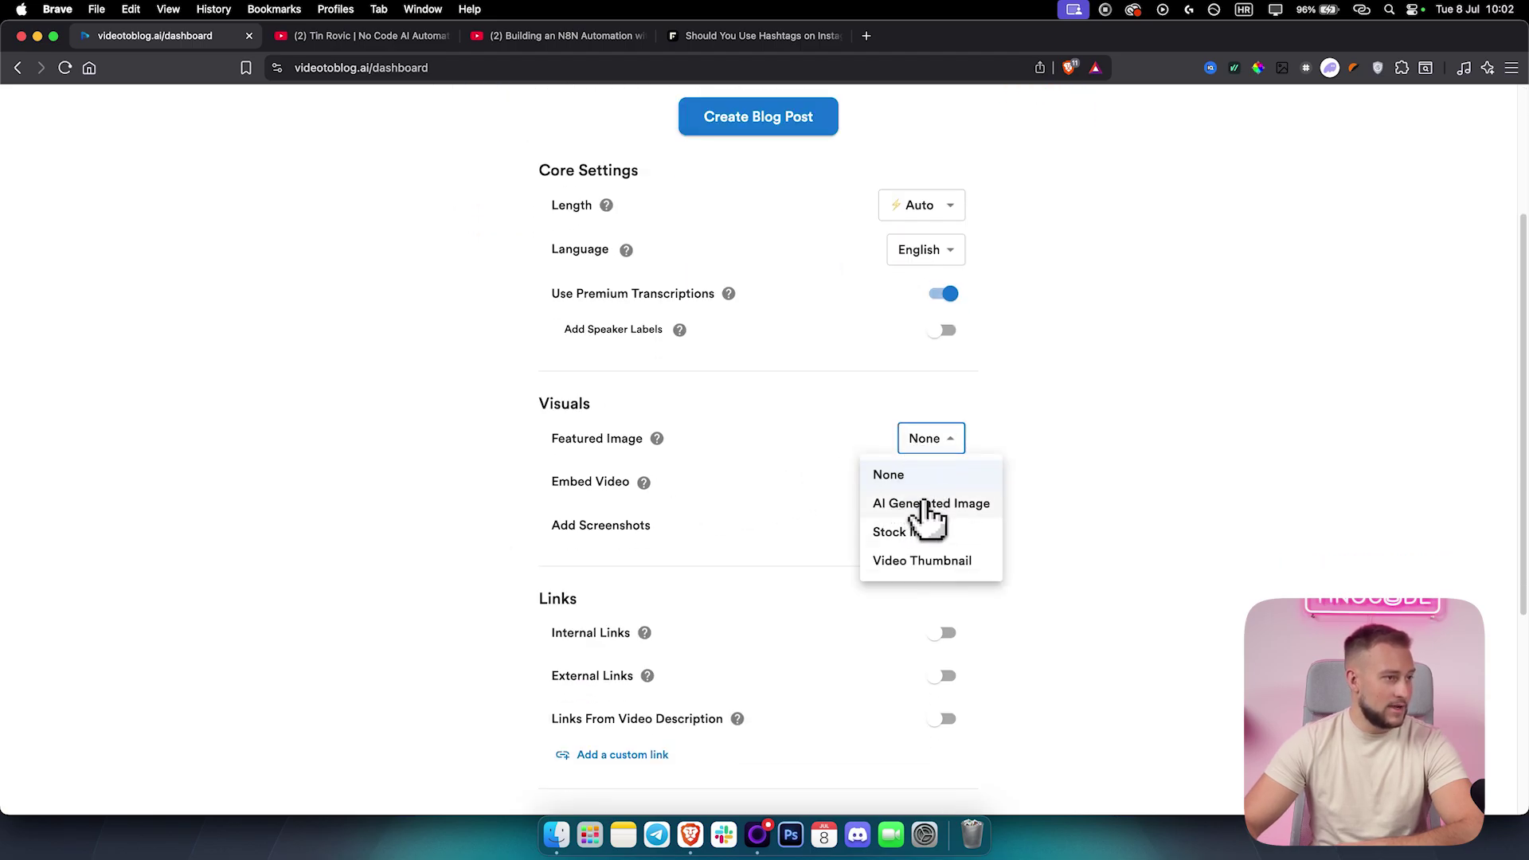
pyautogui.click(905, 534)
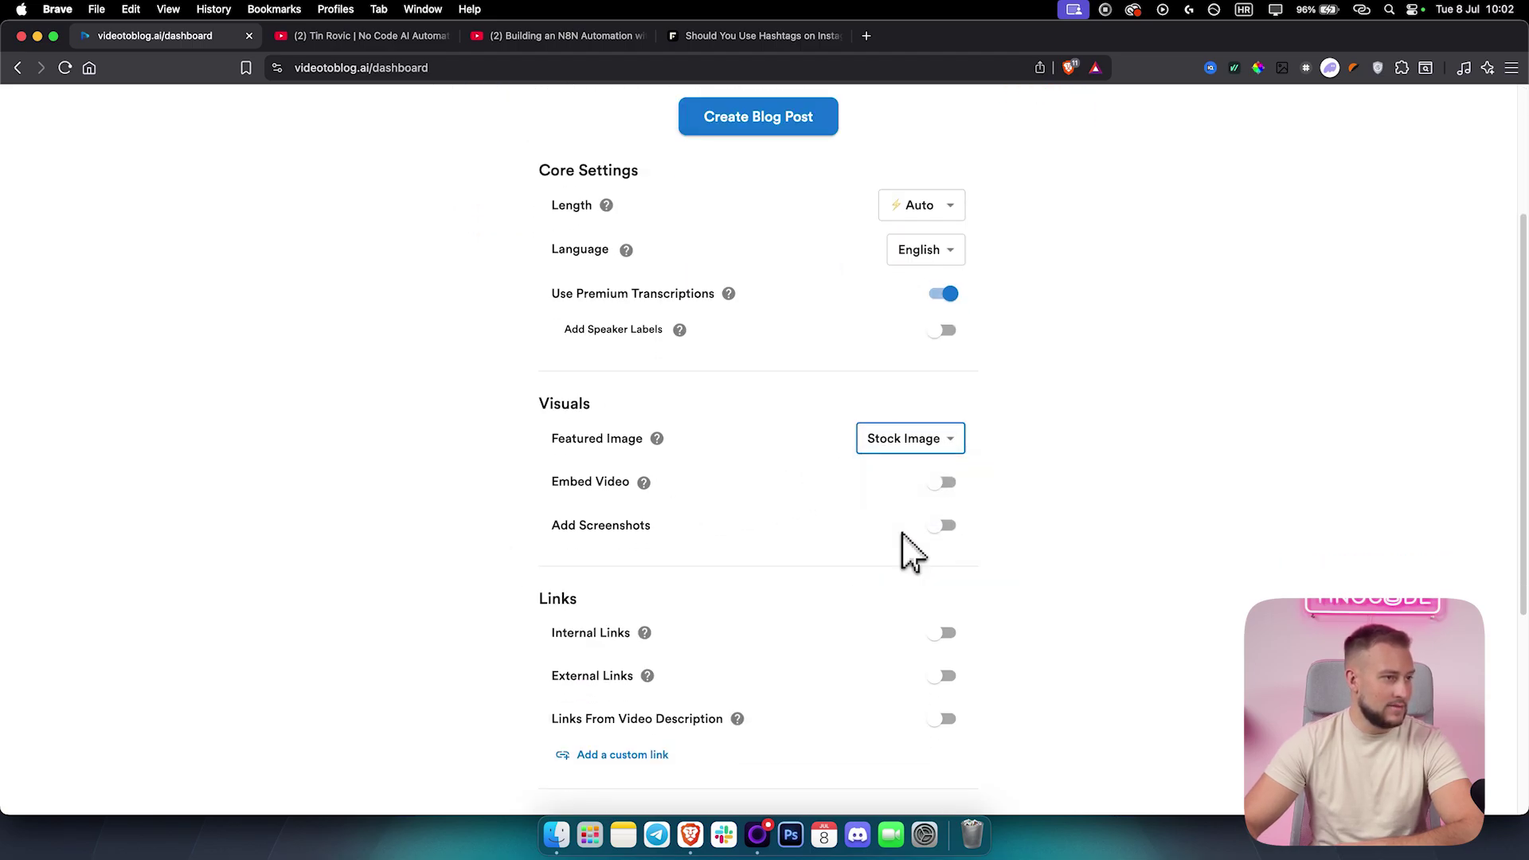
pyautogui.click(940, 529)
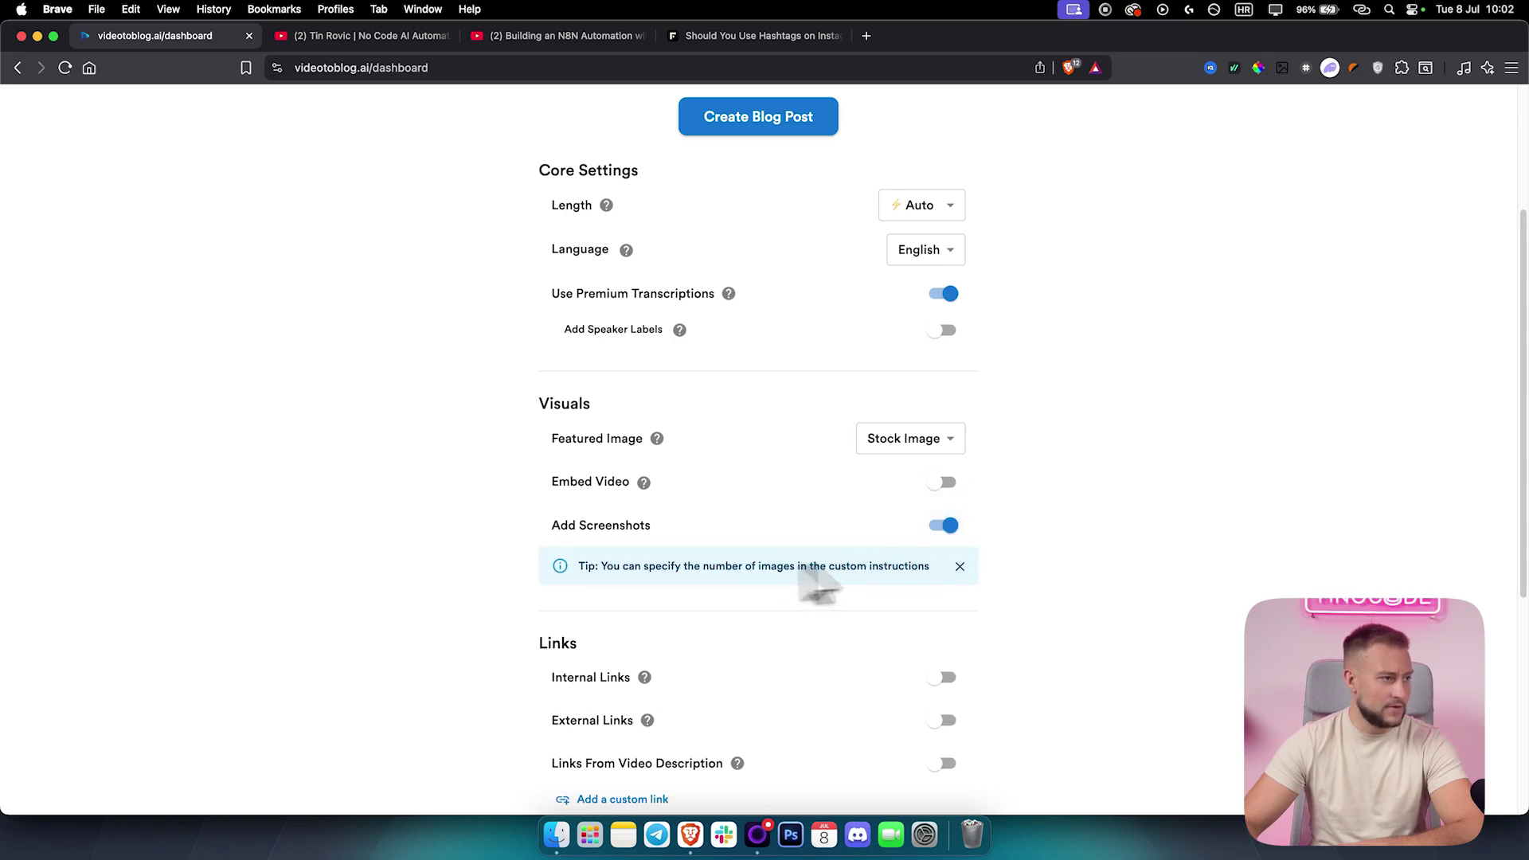
# - Enable Internal Links with fuelyourdigital.com as the website
pyautogui.scroll(-2, 1006, 541)
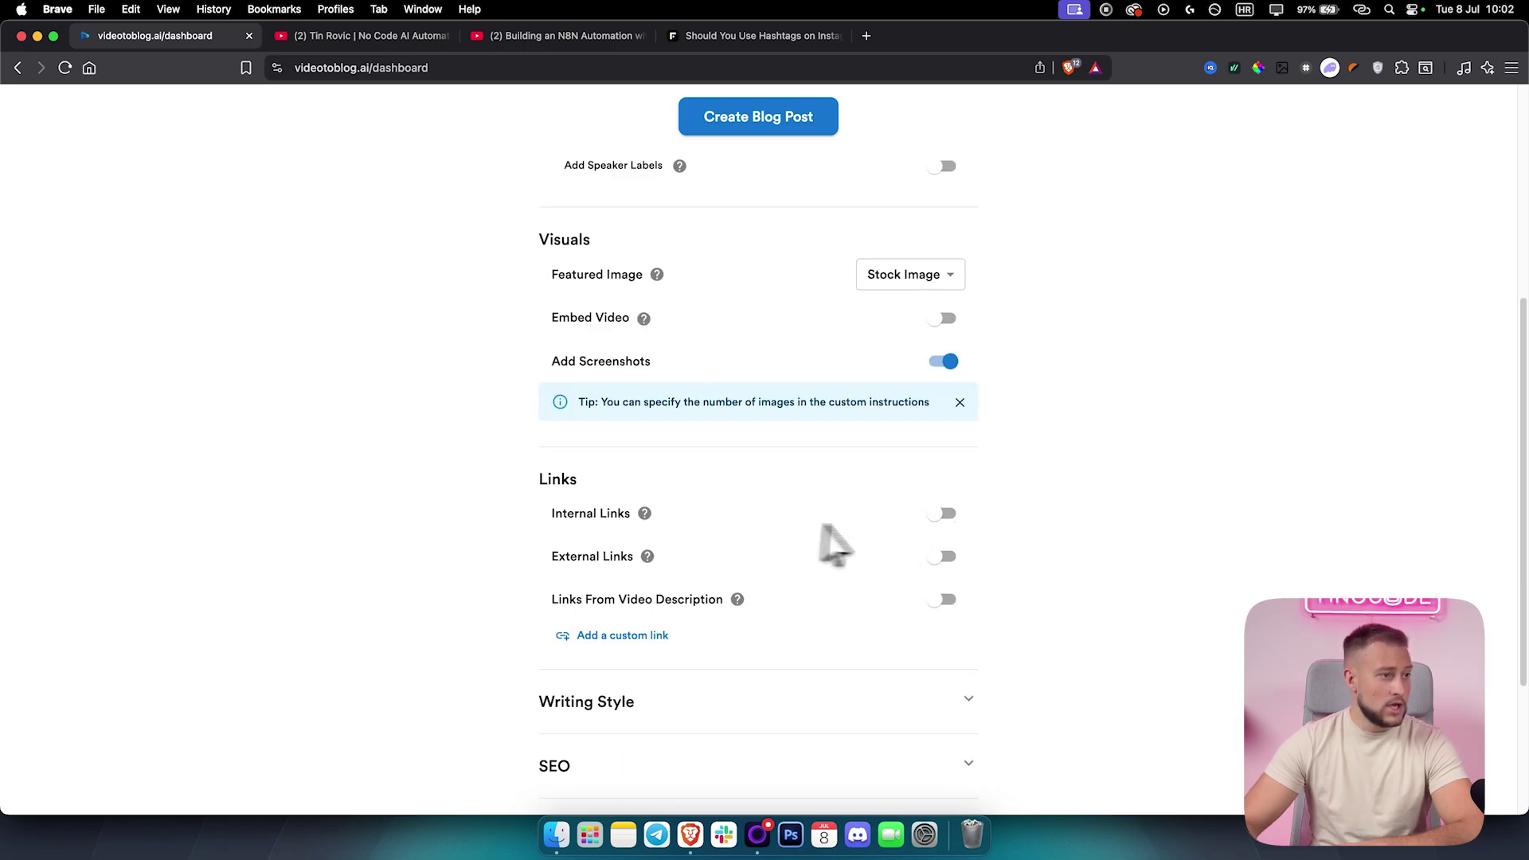
pyautogui.click(940, 518)
pyautogui.scroll(-1, 758, 547)
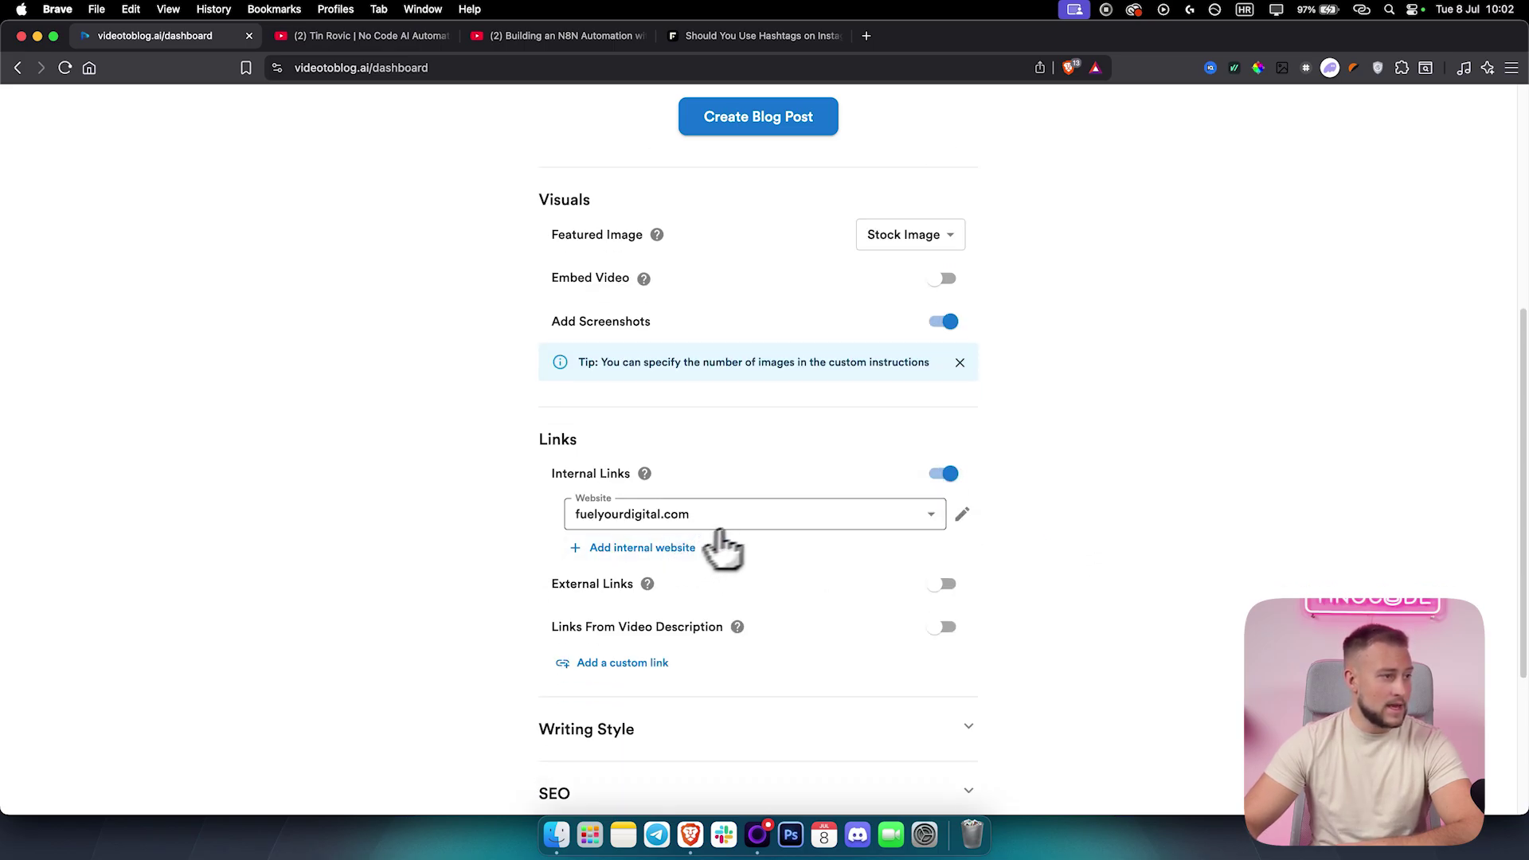
pyautogui.click(751, 524)
pyautogui.click(721, 550)
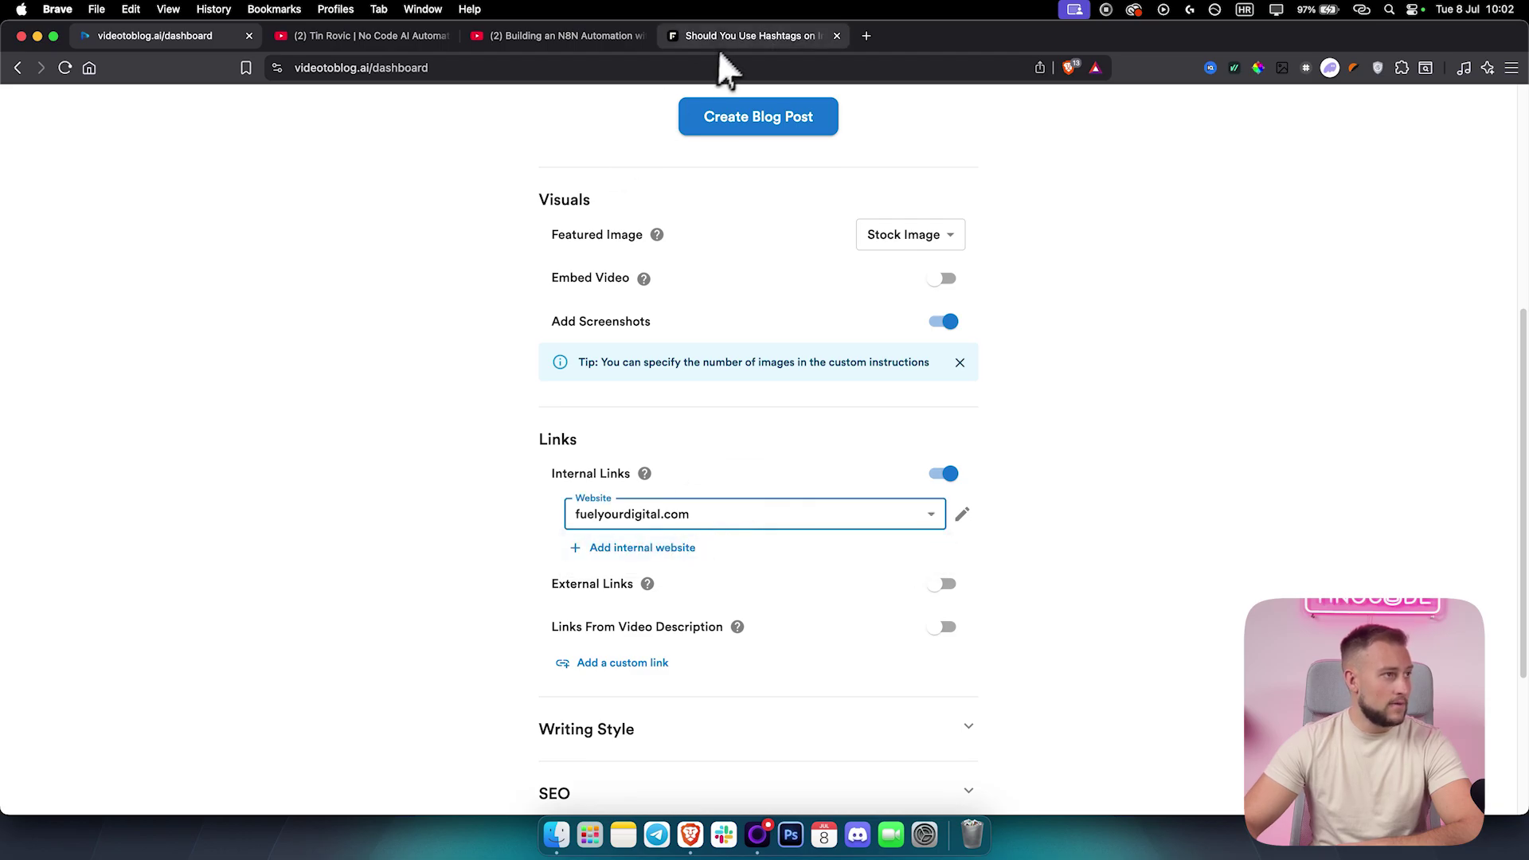
# - Glance at the Instagram hashtags article, then turn on External Links
pyautogui.click(741, 36)
pyautogui.press('Return')
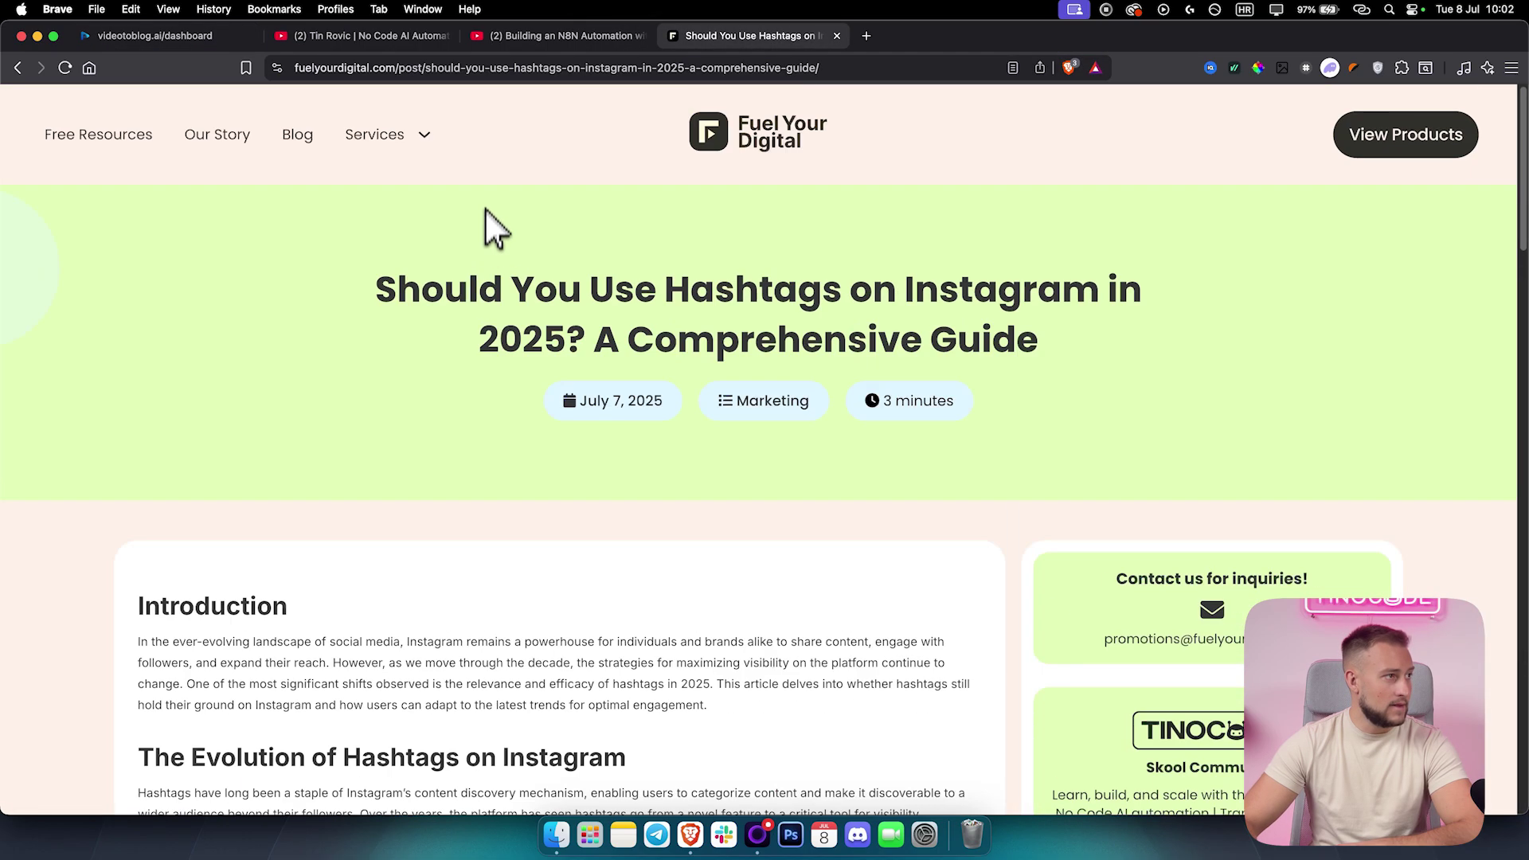
pyautogui.hotkey('ctrl', 'Tab')
pyautogui.scroll(-2, 969, 502)
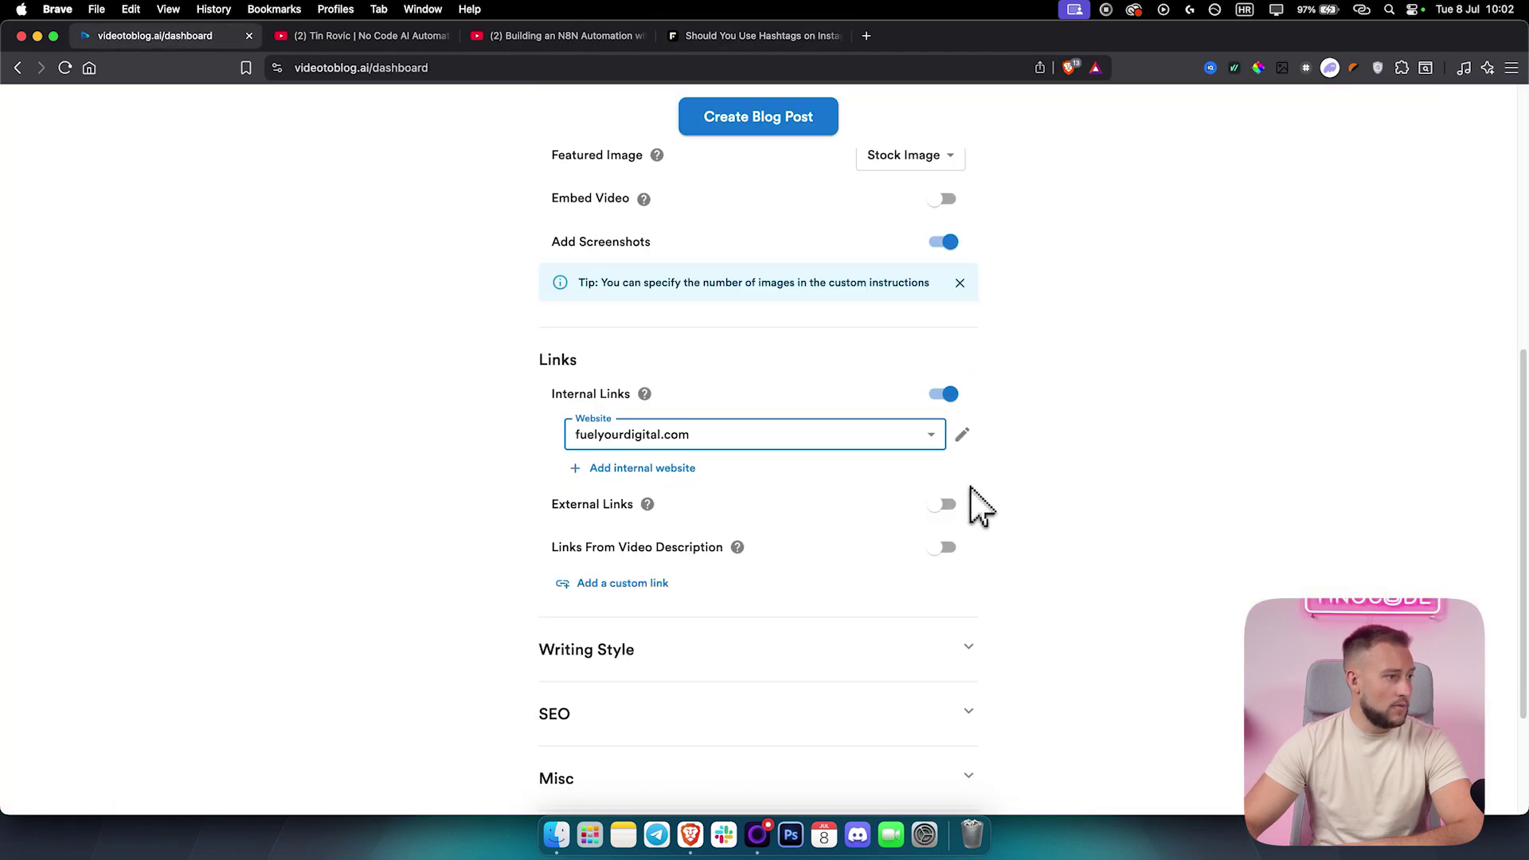
pyautogui.click(943, 485)
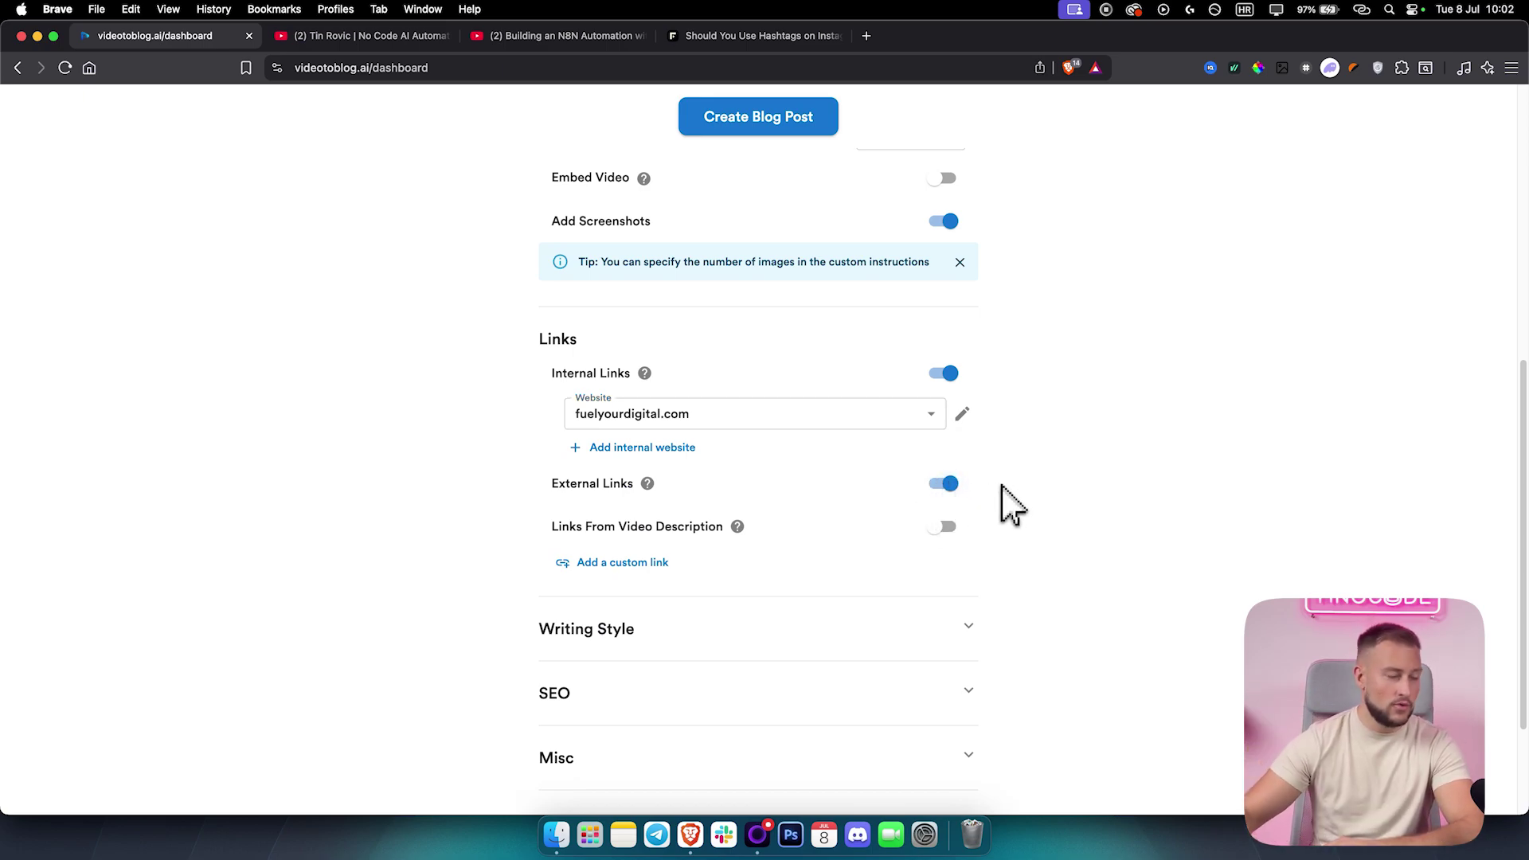
# - Expand the Writing Style section and choose + Add Writing Sample to see URL, text, or file sources
pyautogui.scroll(-3, 505, 530)
pyautogui.click(661, 561)
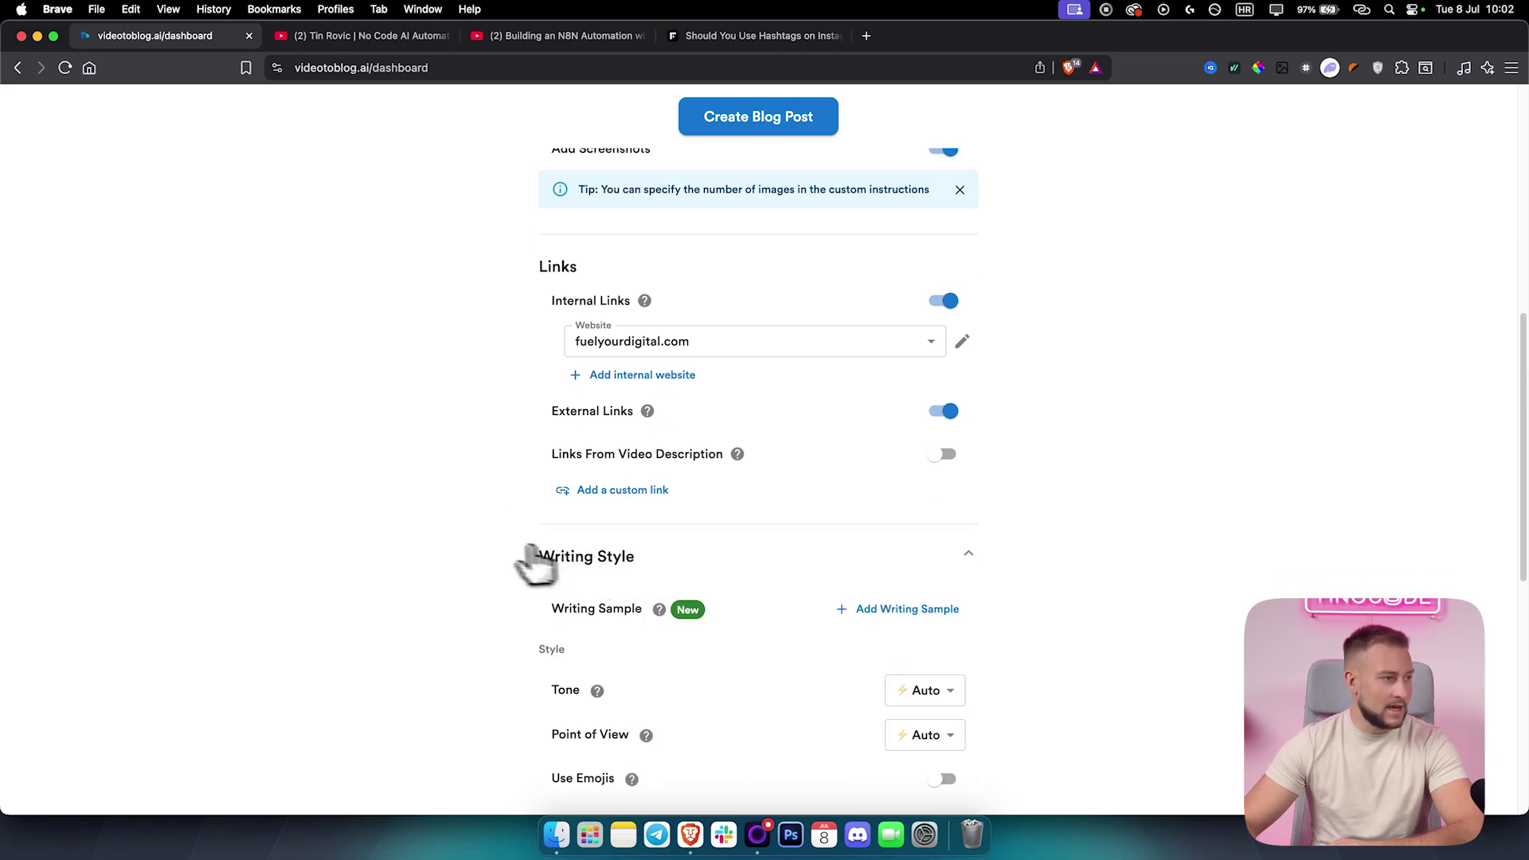
pyautogui.scroll(-3, 525, 559)
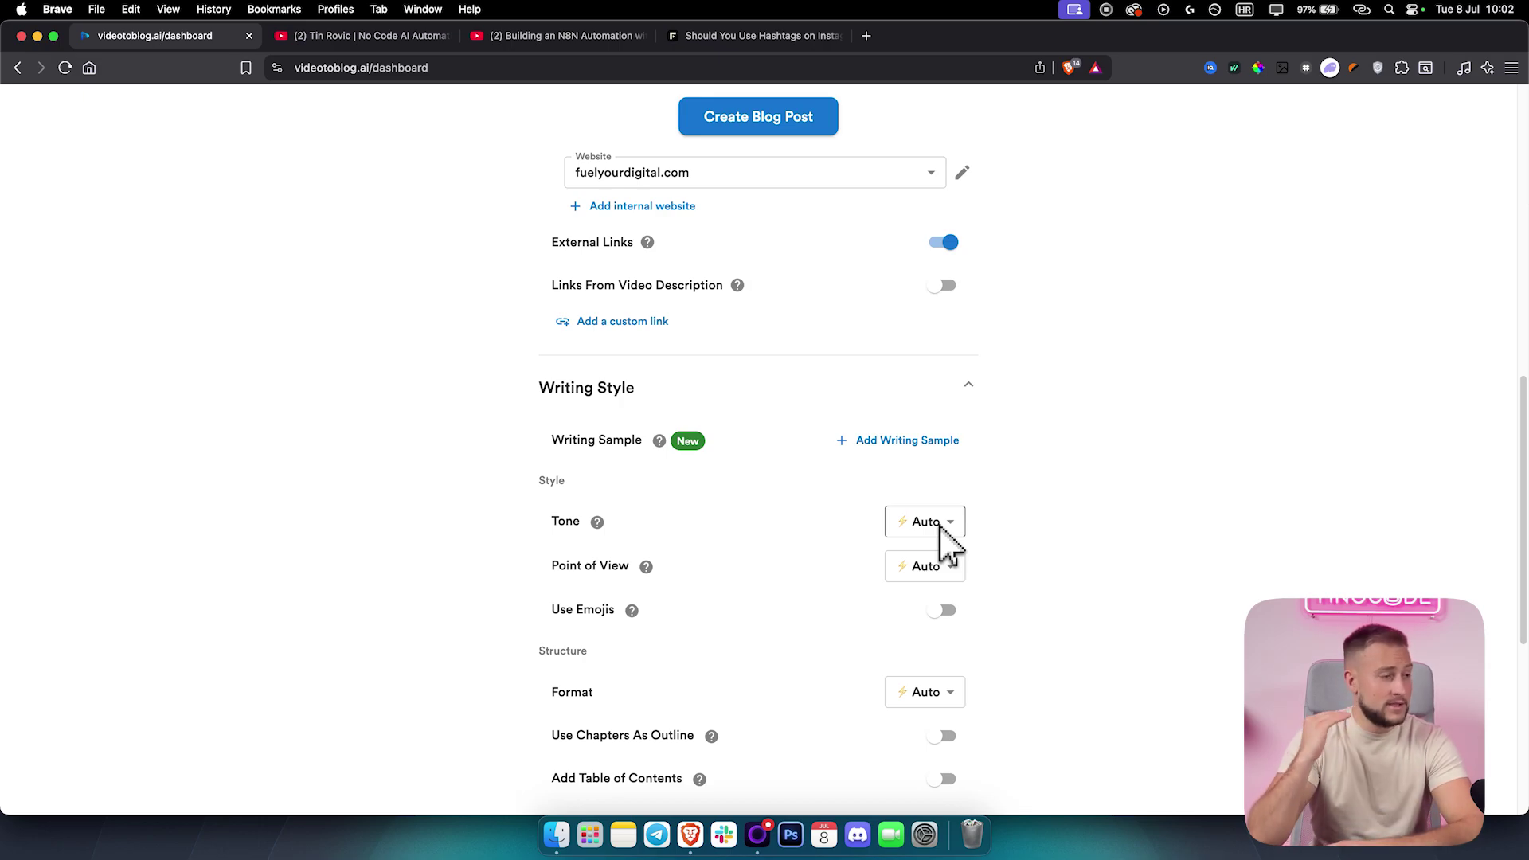
pyautogui.click(877, 441)
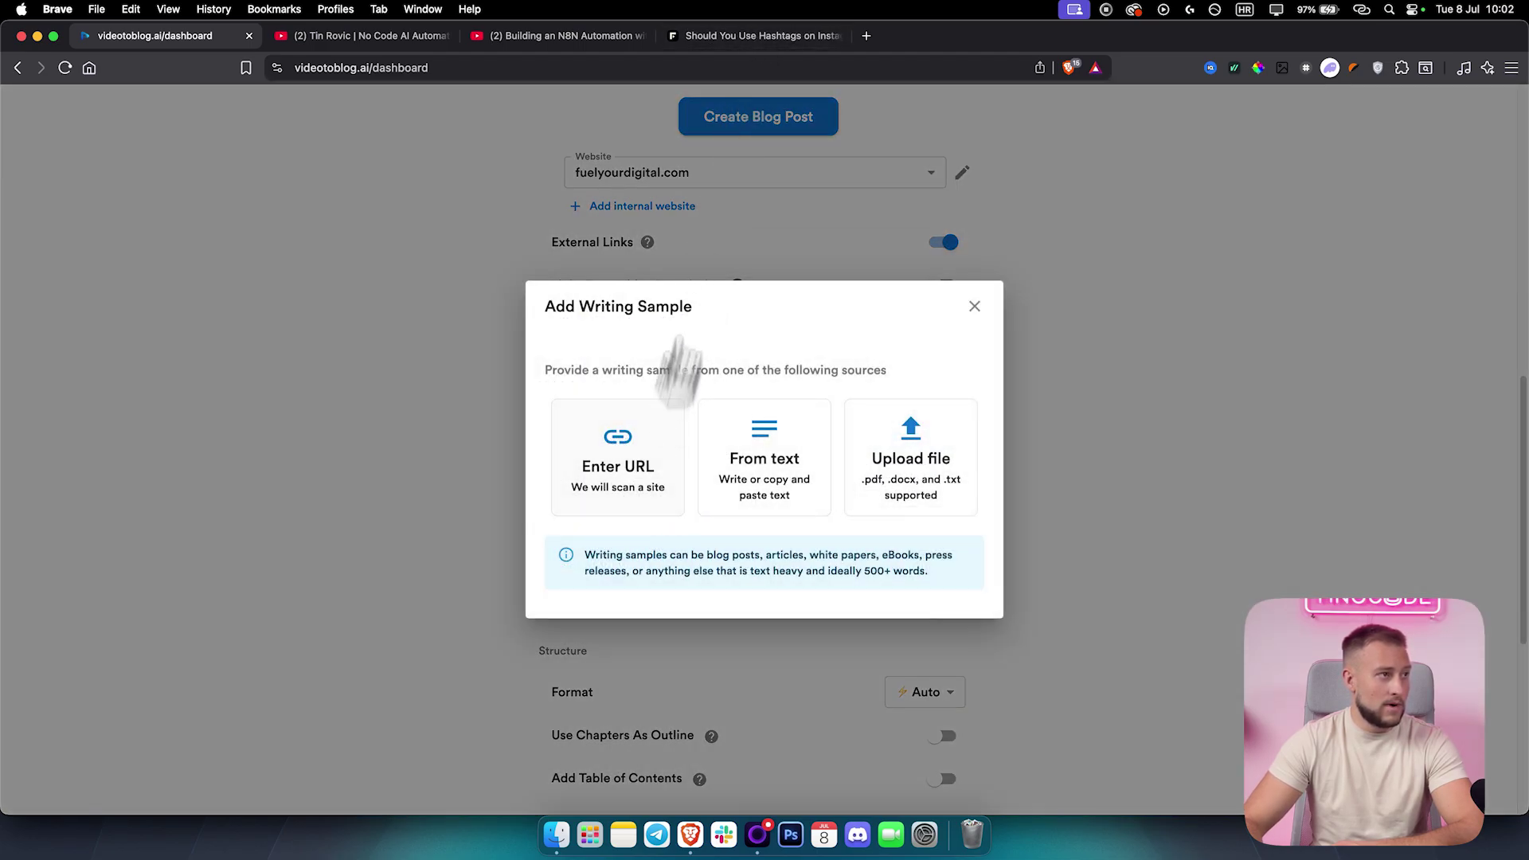
# - Copy the hashtags article's web address and choose Enter URL as the sample source
pyautogui.click(757, 39)
pyautogui.scroll(-5, 501, 478)
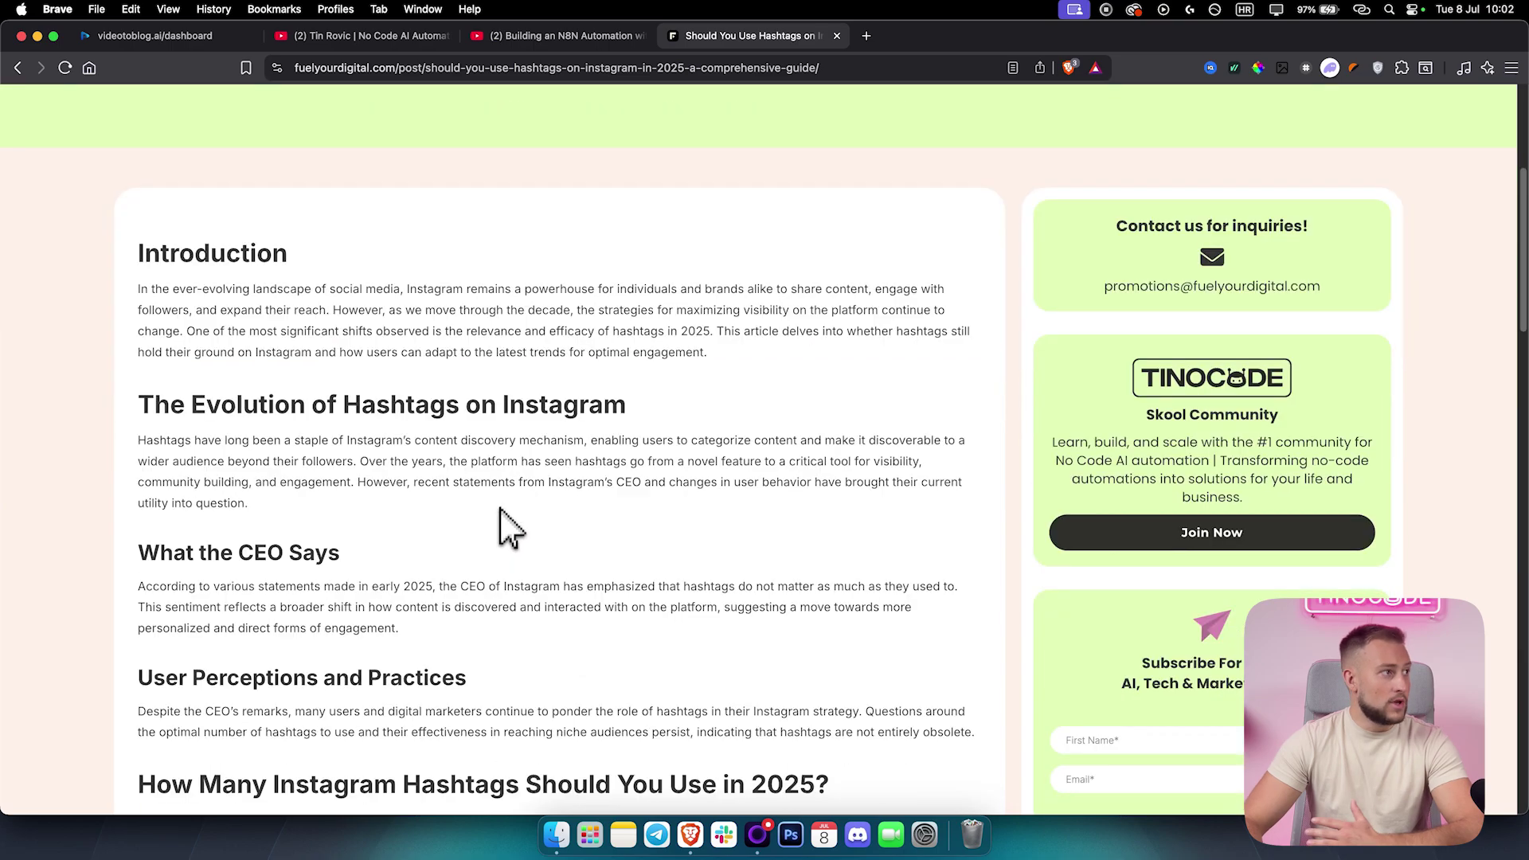
pyautogui.click(589, 69)
pyautogui.rightClick(613, 73)
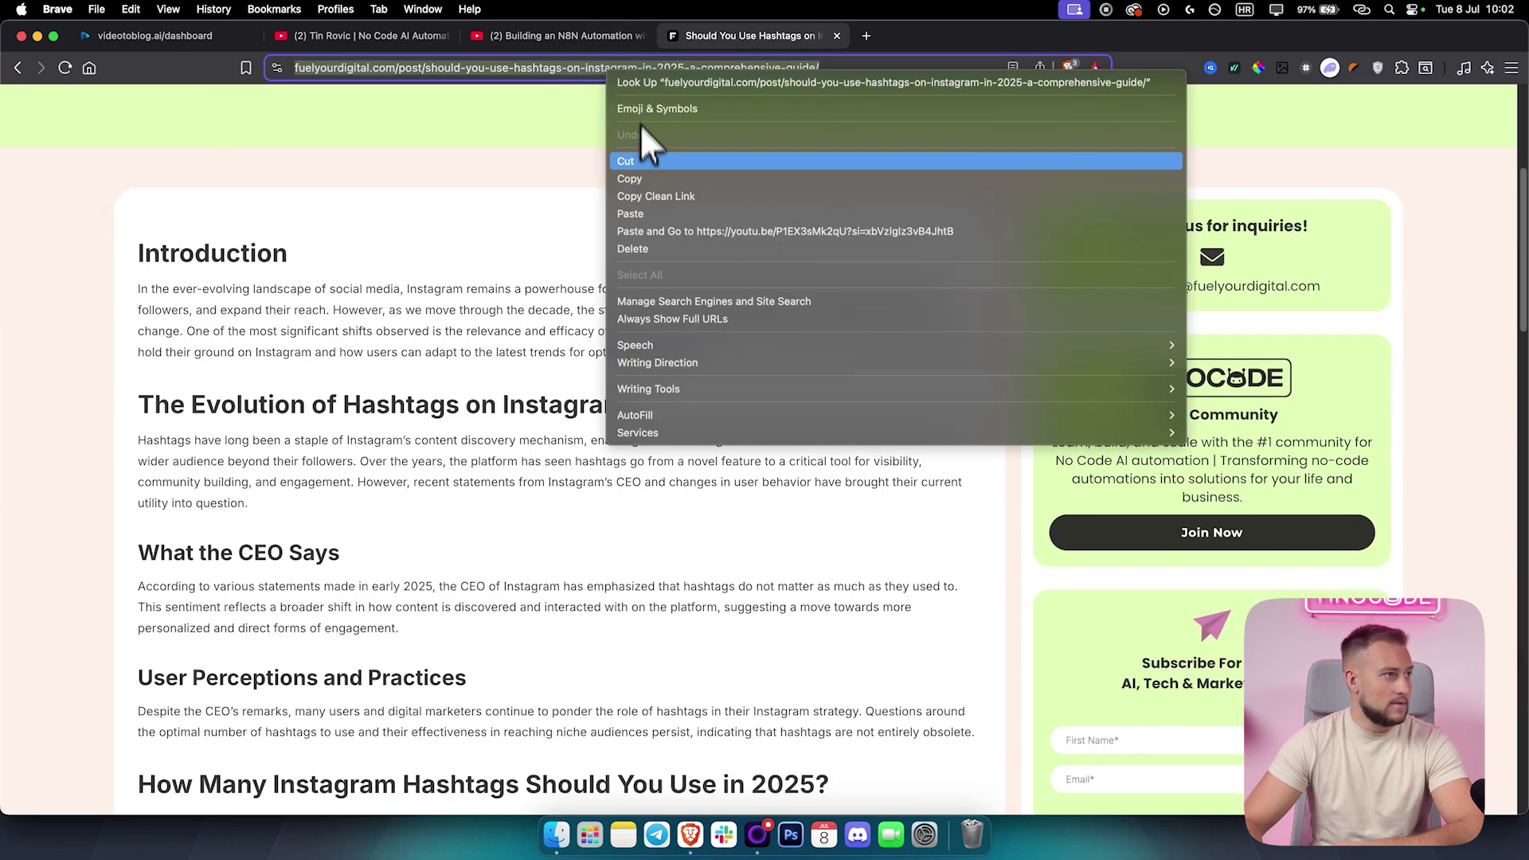
pyautogui.click(637, 144)
pyautogui.click(199, 38)
pyautogui.click(602, 482)
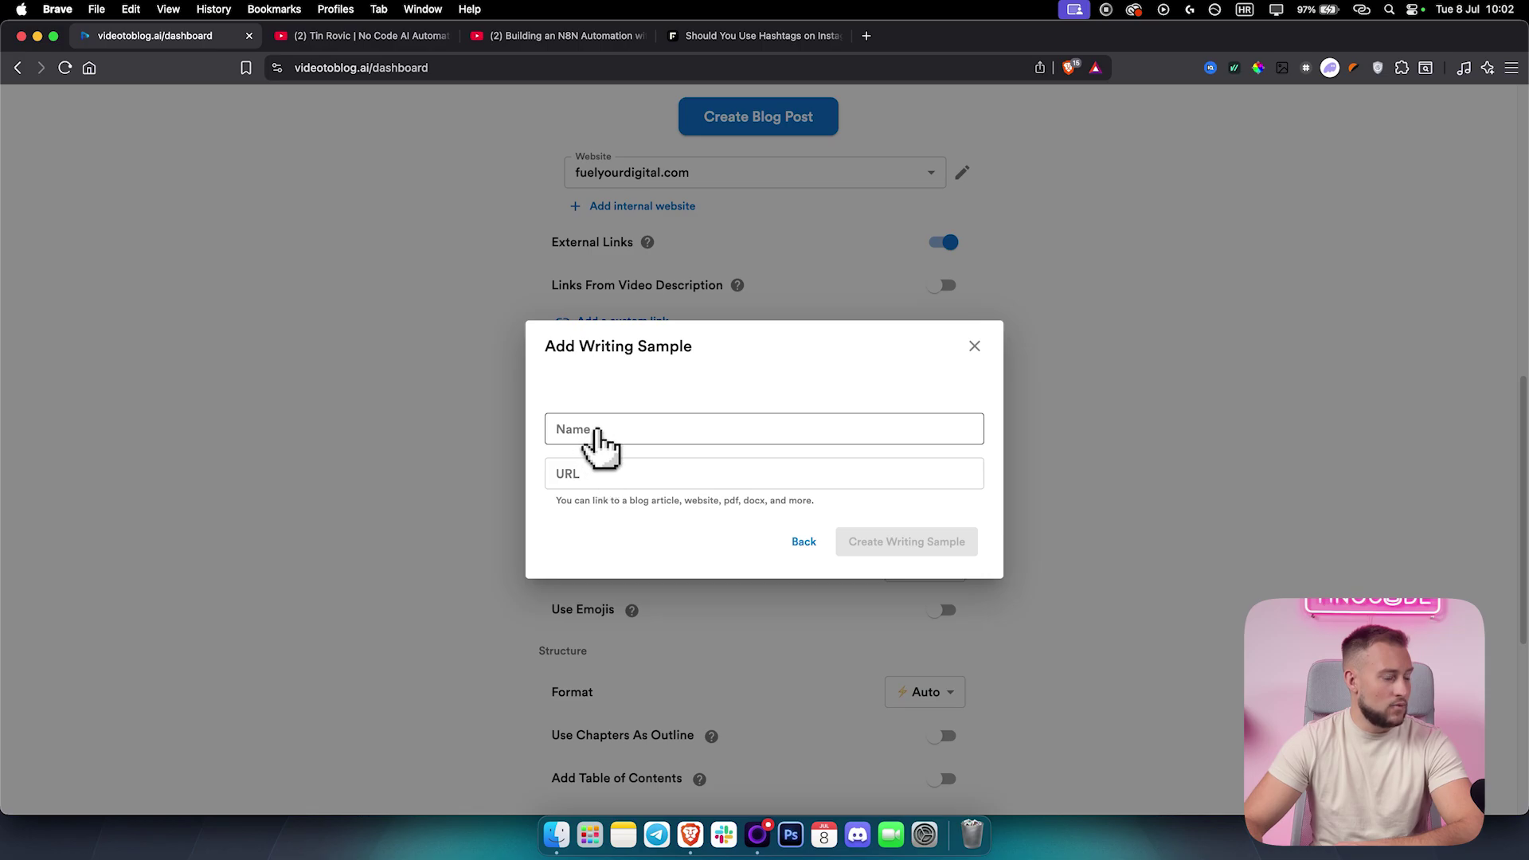
# - Paste the article URL, name the sample 'Educational', and create it for analysis
pyautogui.click(753, 37)
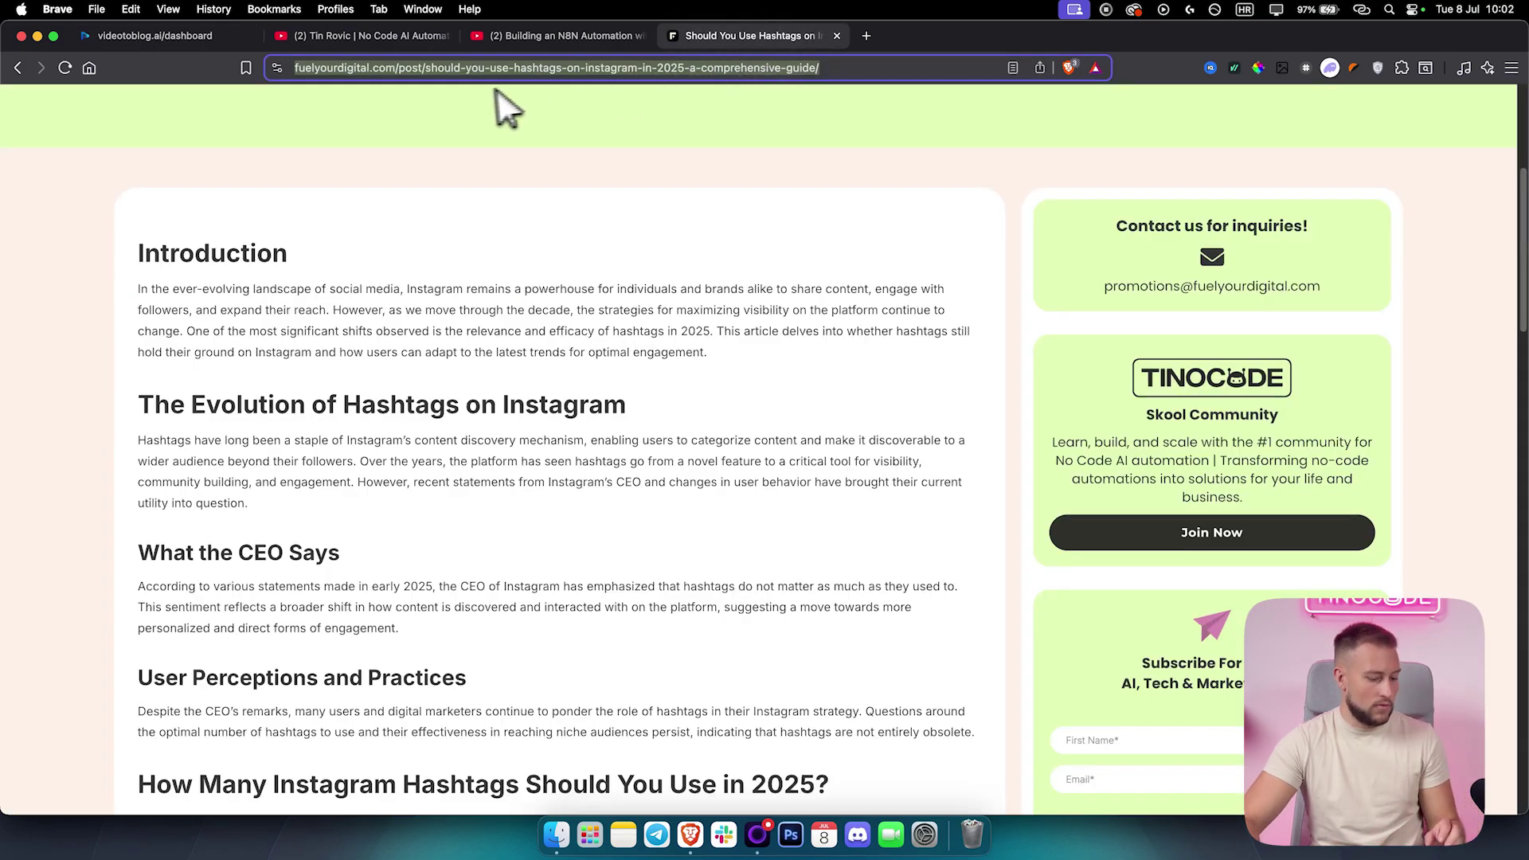
pyautogui.press('super+c')
pyautogui.click(164, 36)
pyautogui.press('super+v')
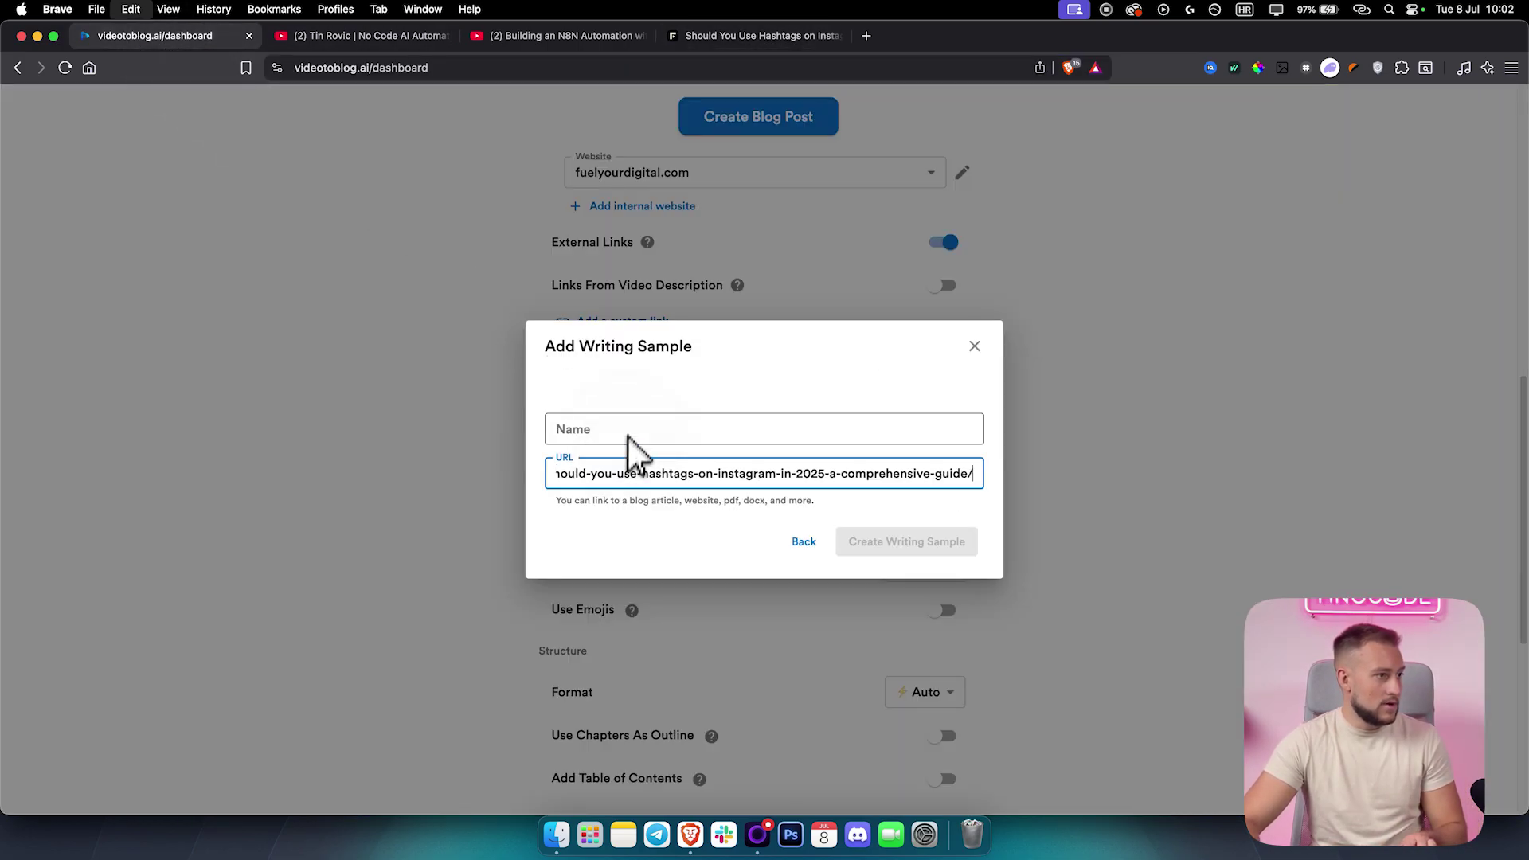
pyautogui.click(629, 436)
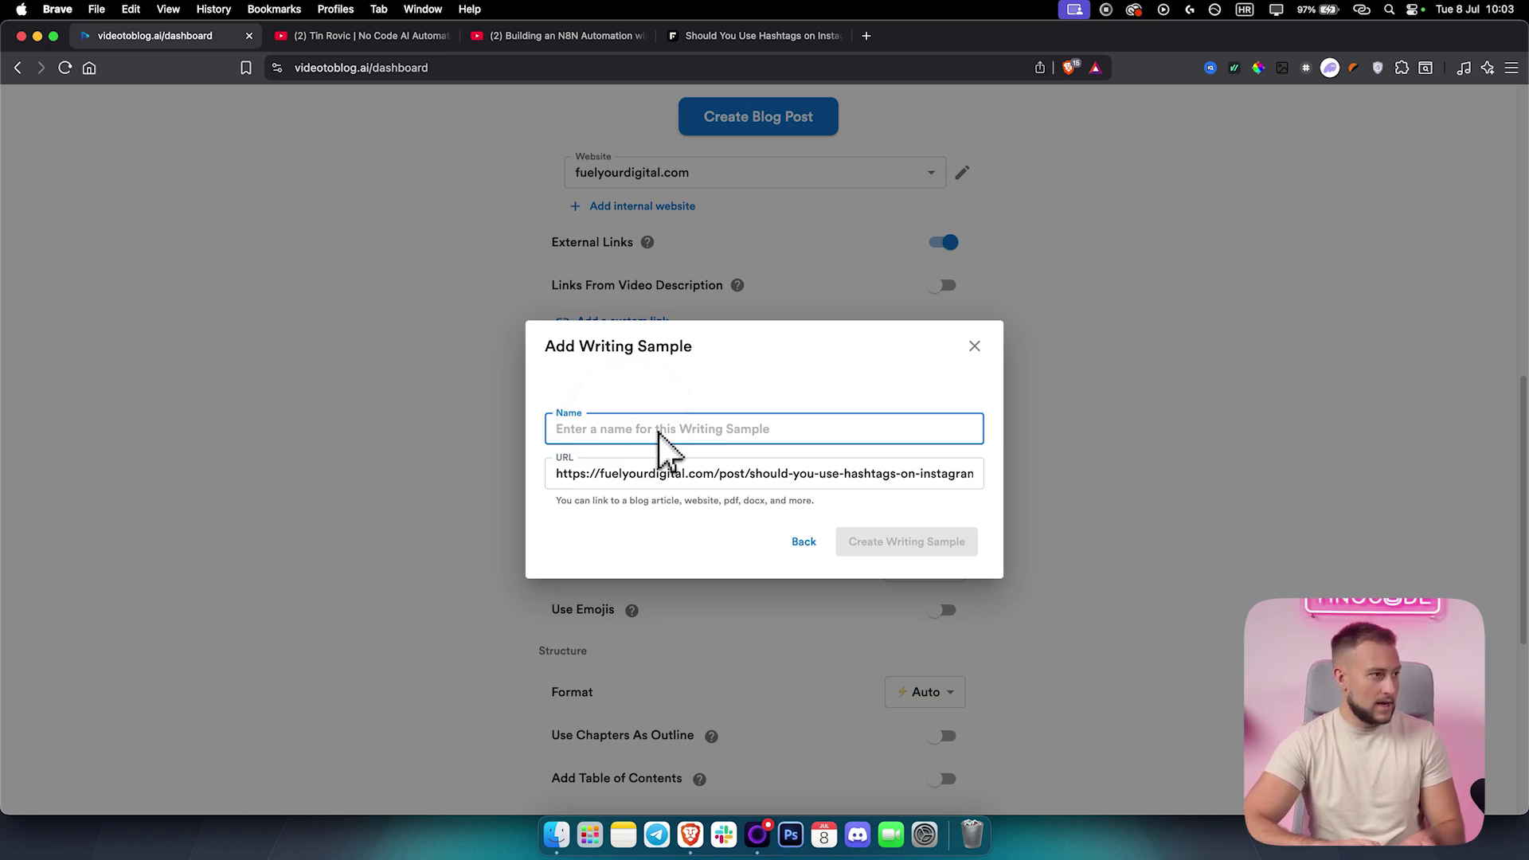
pyautogui.write('Educational')
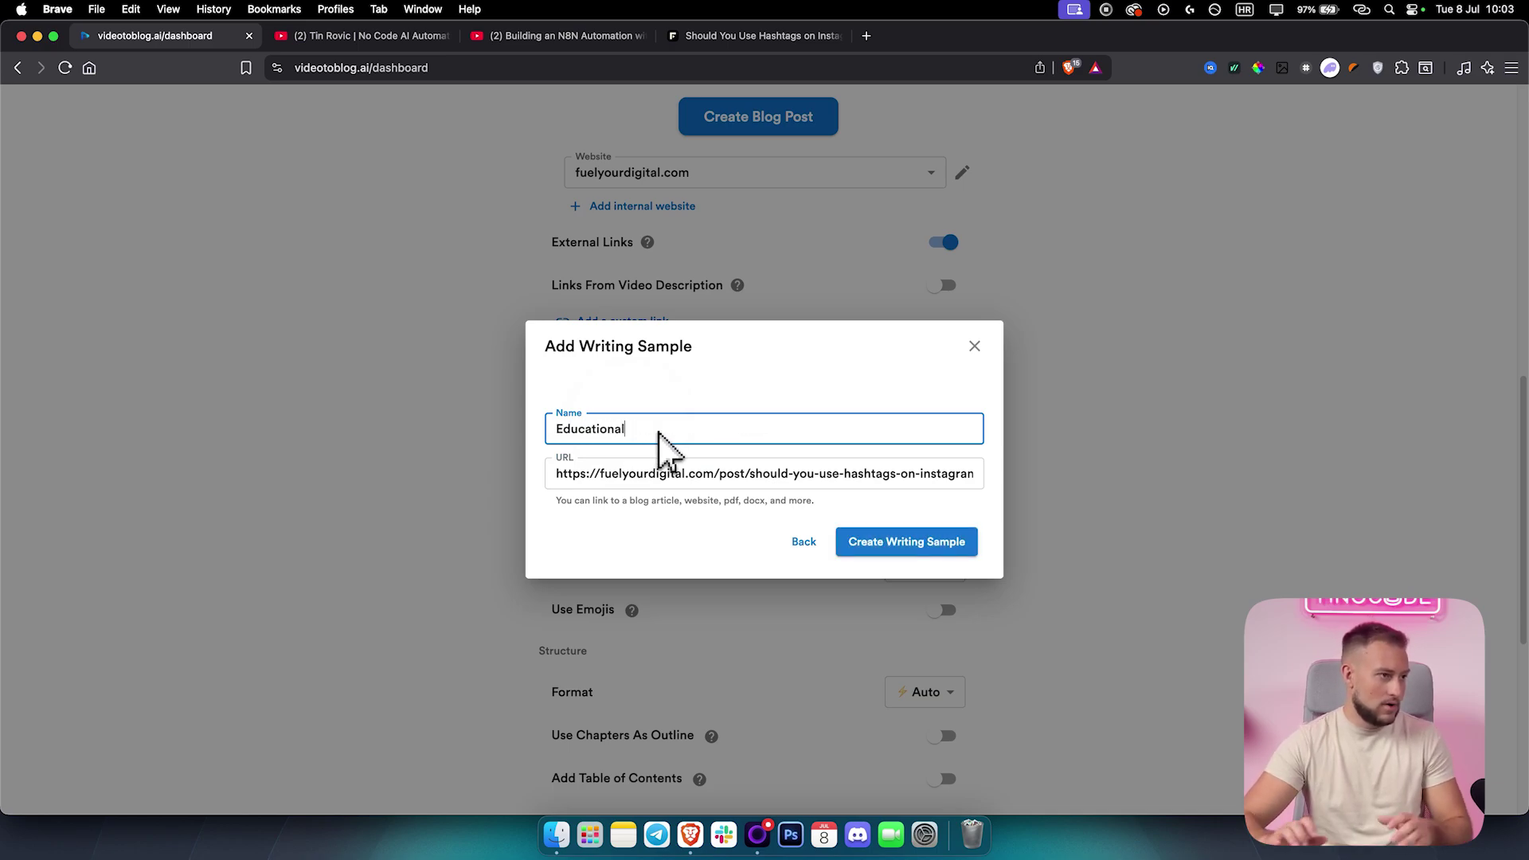
pyautogui.click(860, 534)
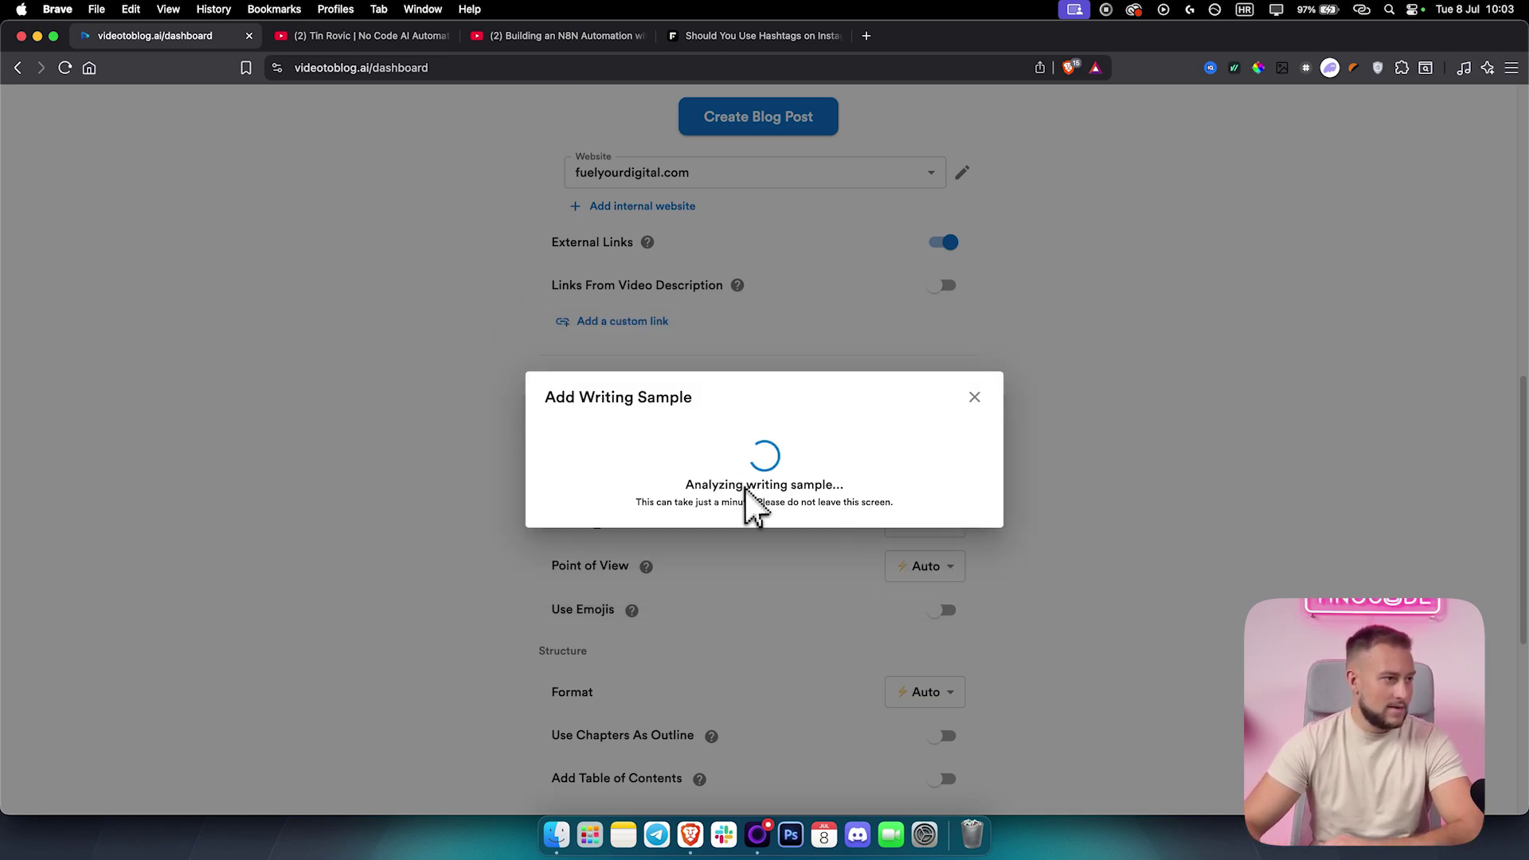
pyautogui.moveTo(686, 485); pyautogui.dragTo(849, 487)
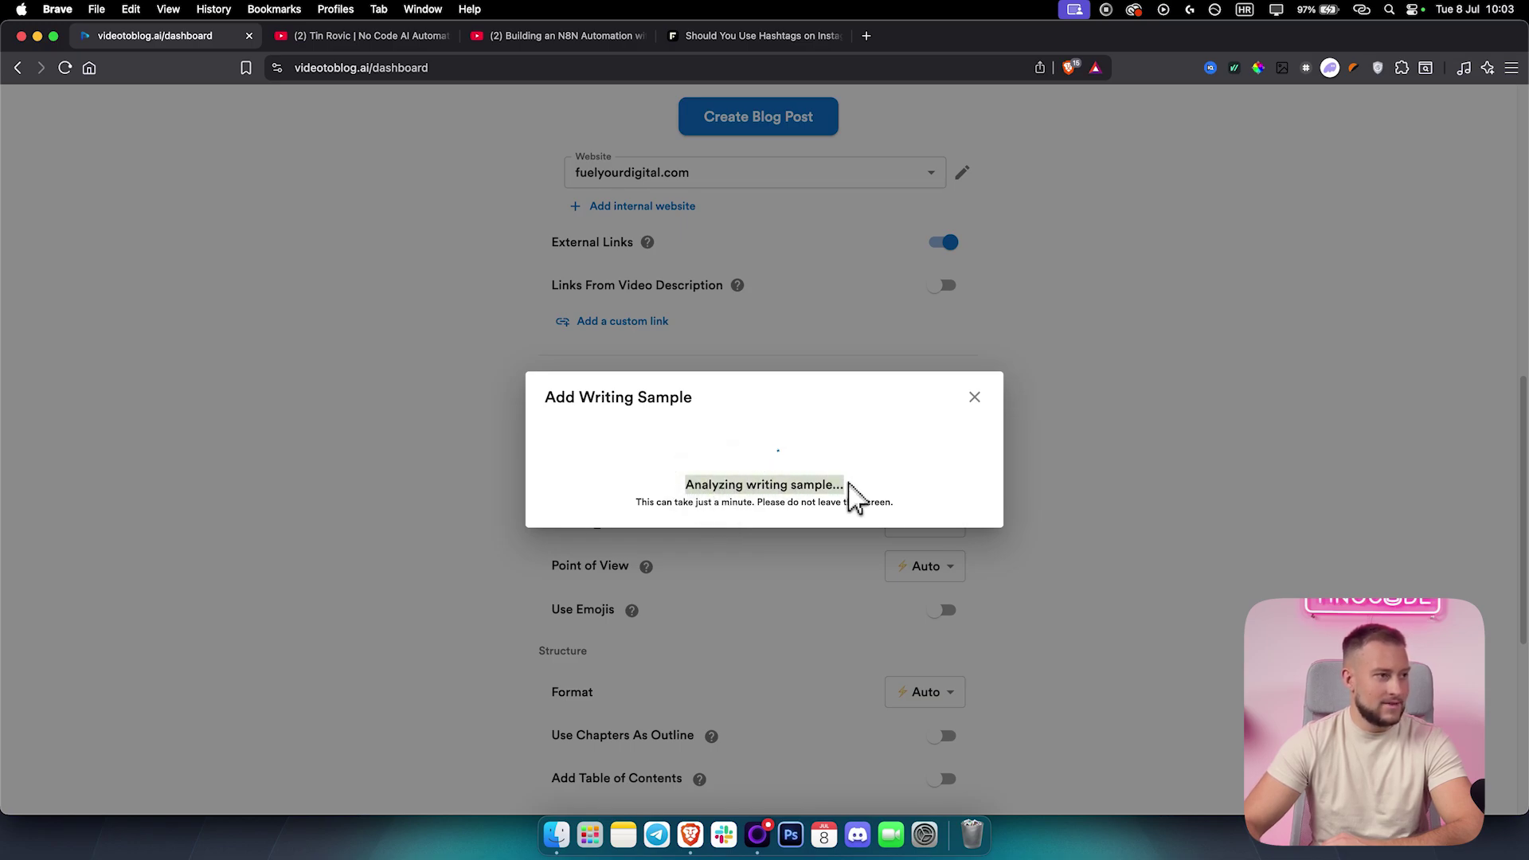
pyautogui.moveTo(634, 504); pyautogui.dragTo(925, 500)
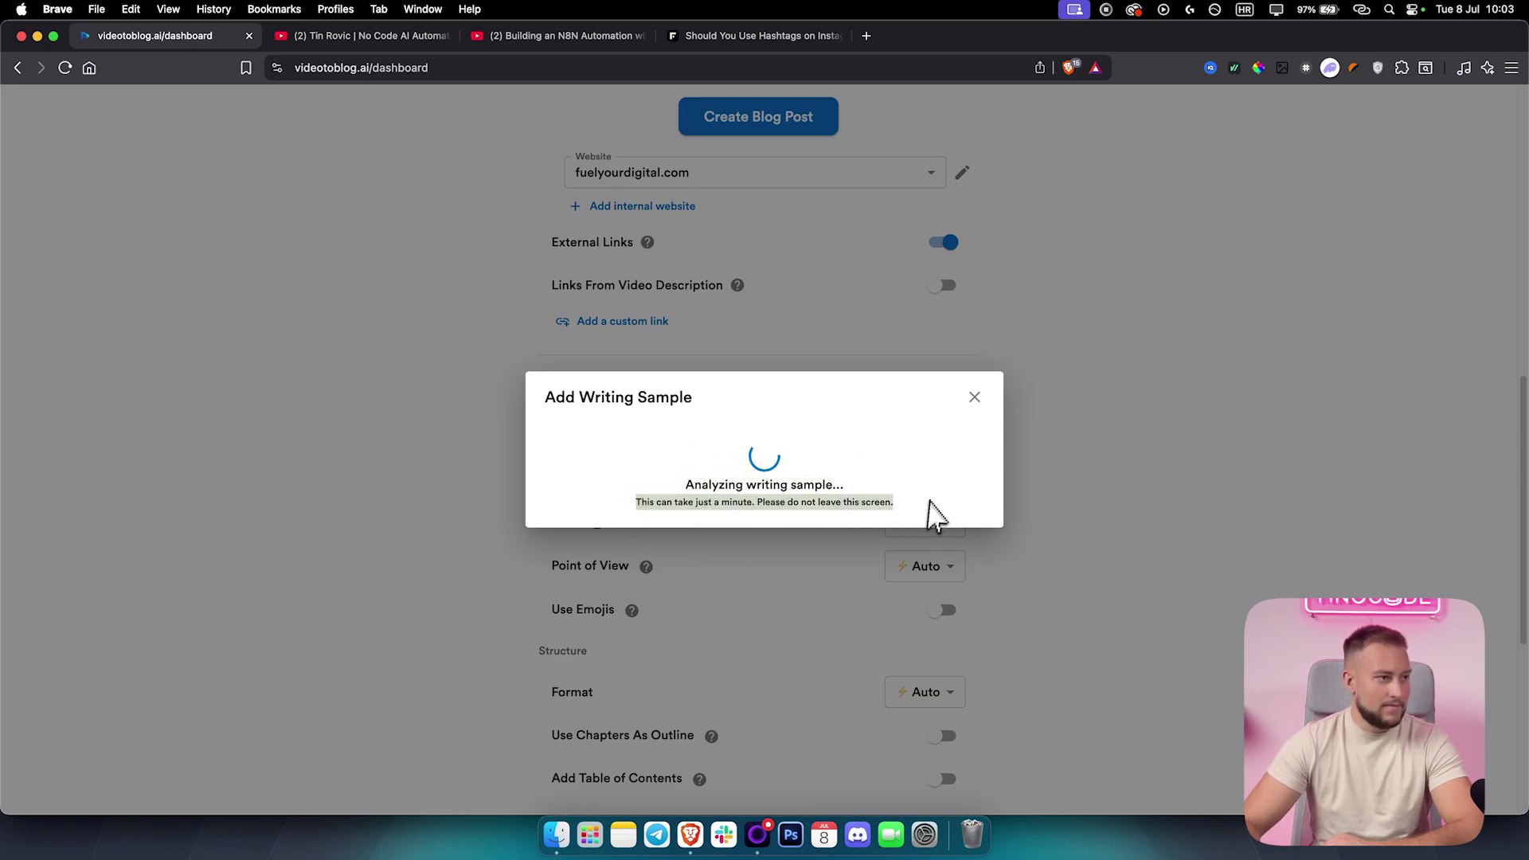
# - Turn on Use Chapters As Outline in the structure settings
pyautogui.click(746, 476)
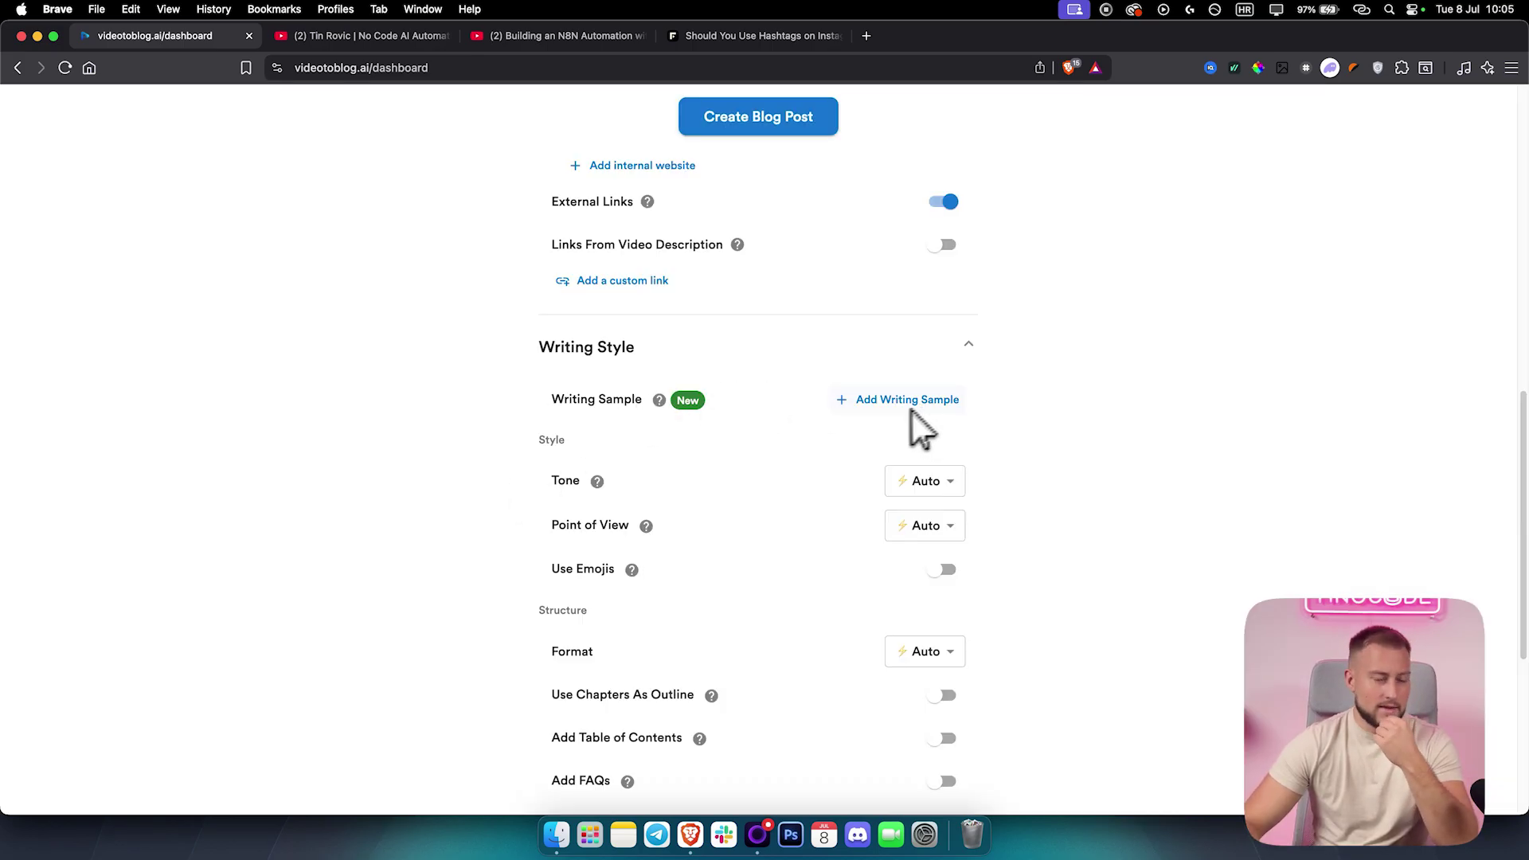
pyautogui.scroll(-2, 523, 514)
pyautogui.scroll(-3, 522, 522)
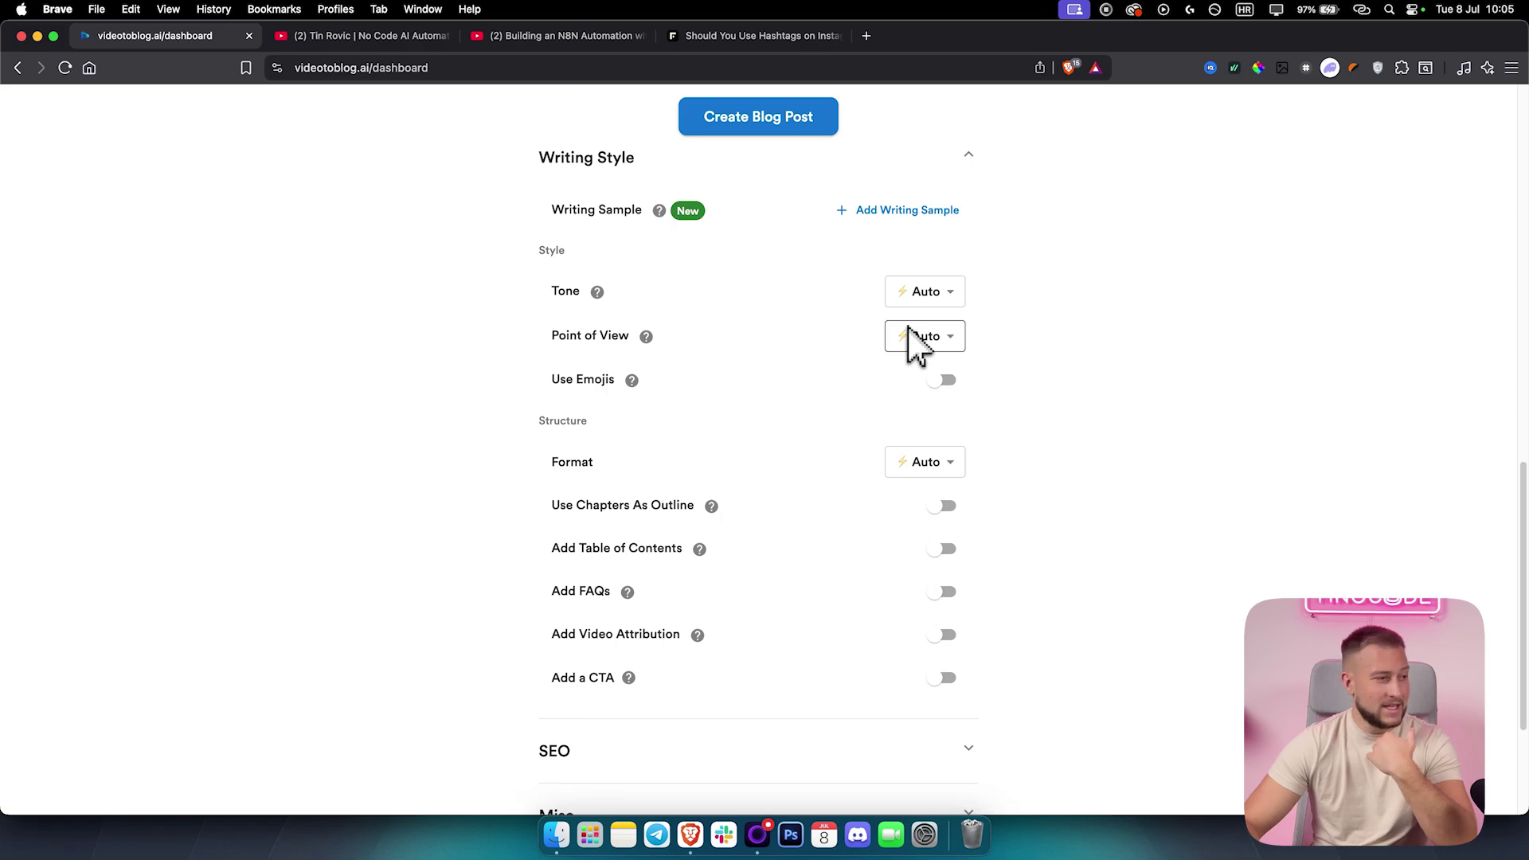
pyautogui.scroll(-1, 796, 430)
pyautogui.click(934, 475)
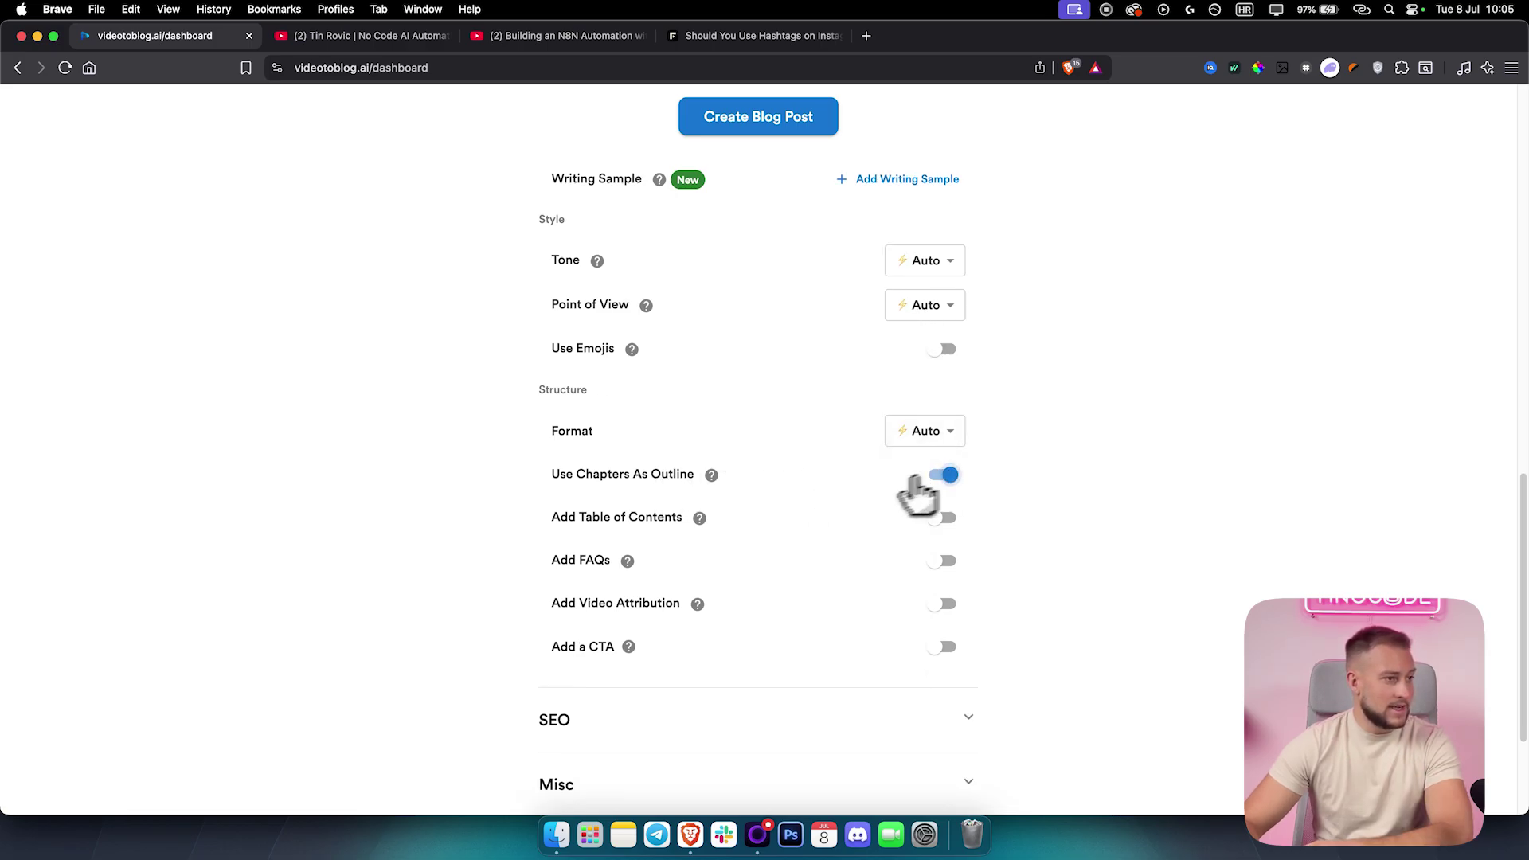
# - Open and close the SEO settings, then expand Misc to show the 00:00–12:05 time range
pyautogui.scroll(-5, 494, 529)
pyautogui.click(590, 535)
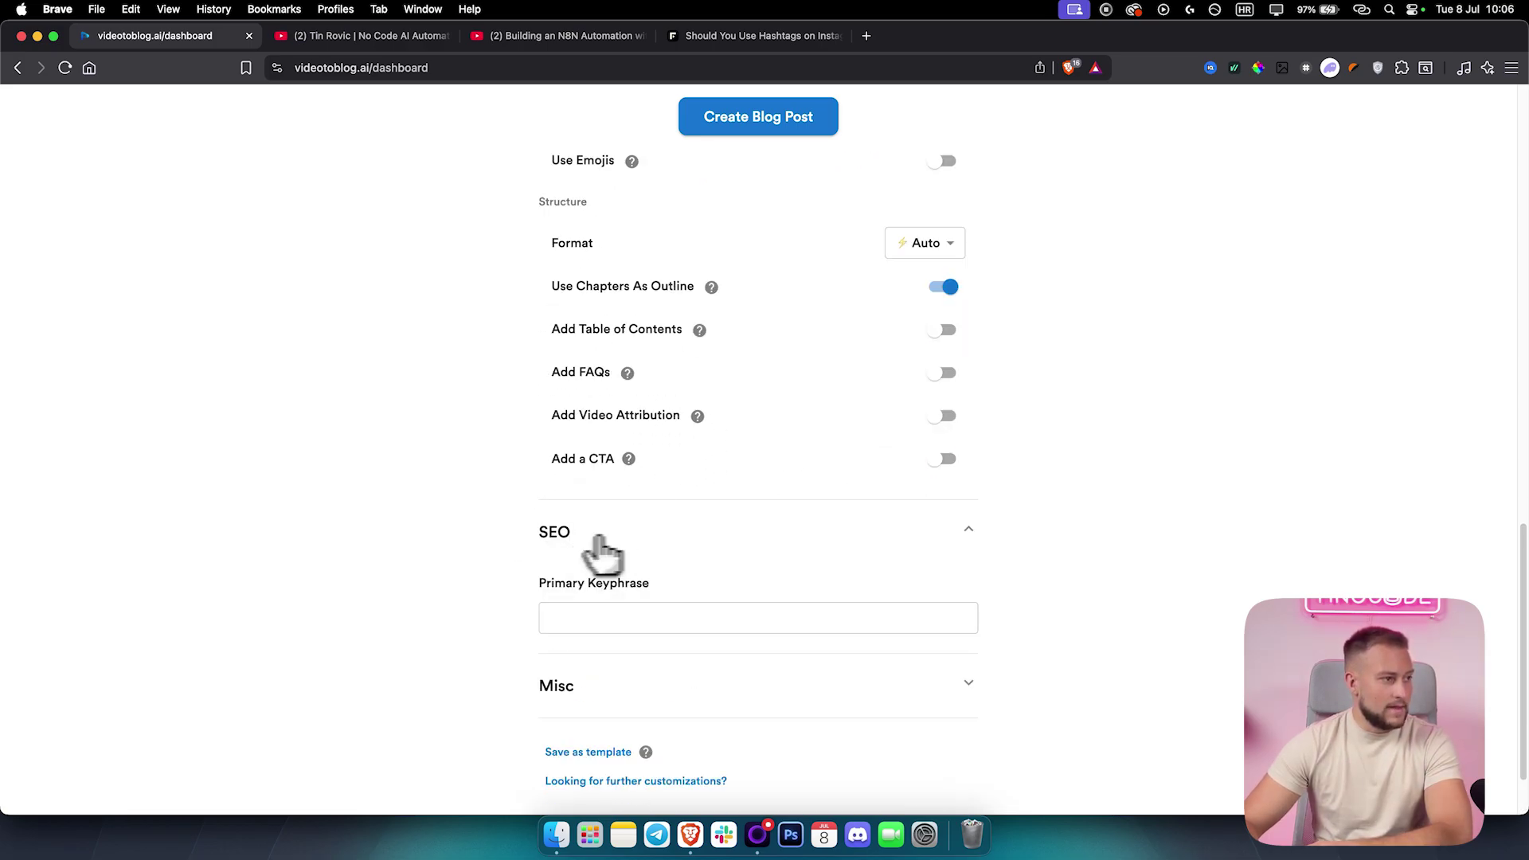
pyautogui.scroll(-2, 503, 551)
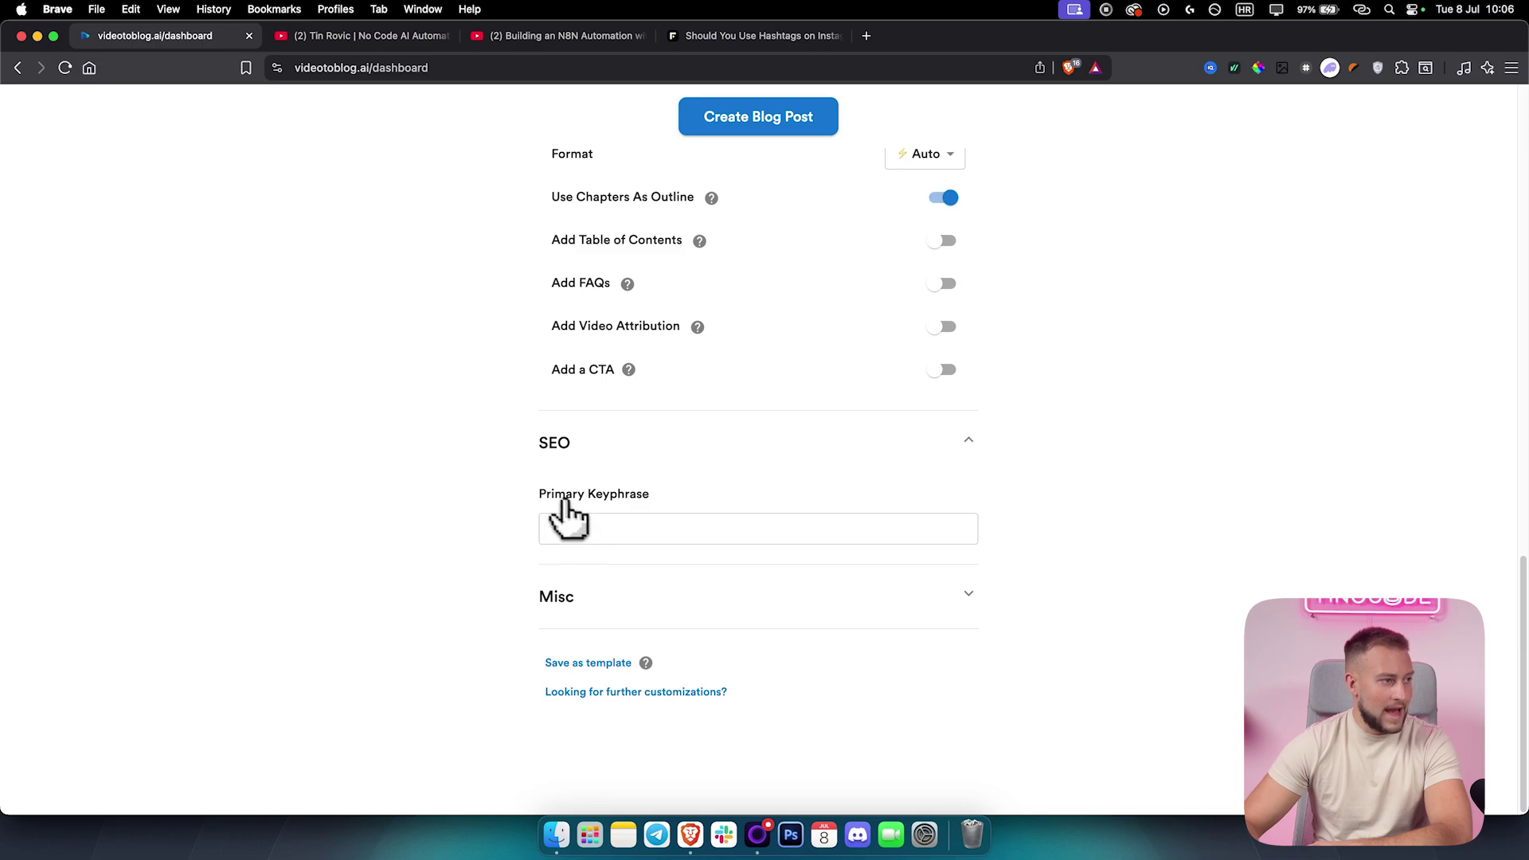
pyautogui.click(967, 444)
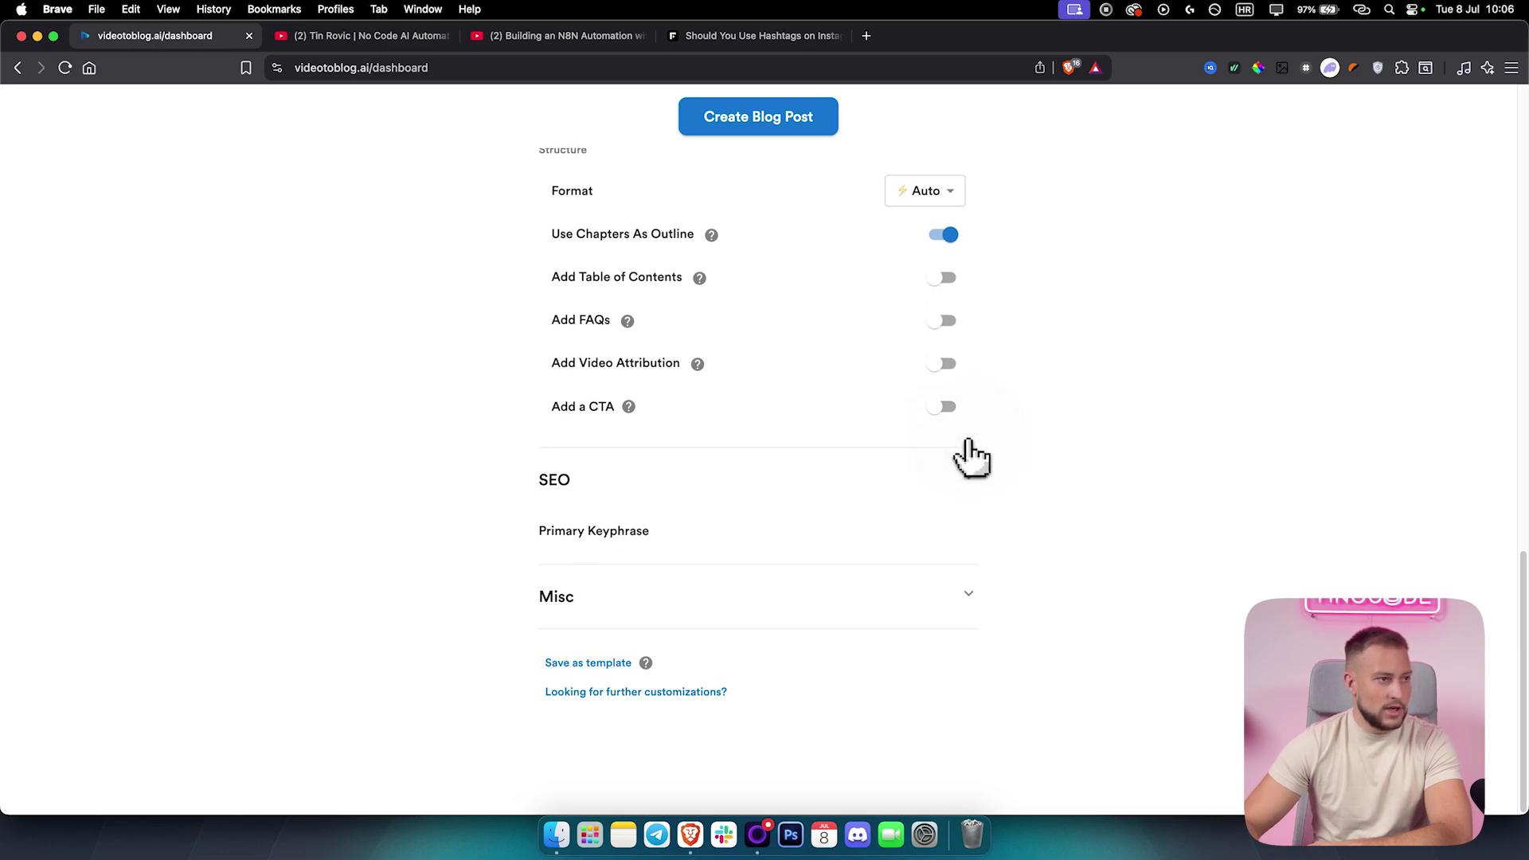
pyautogui.scroll(2, 988, 490)
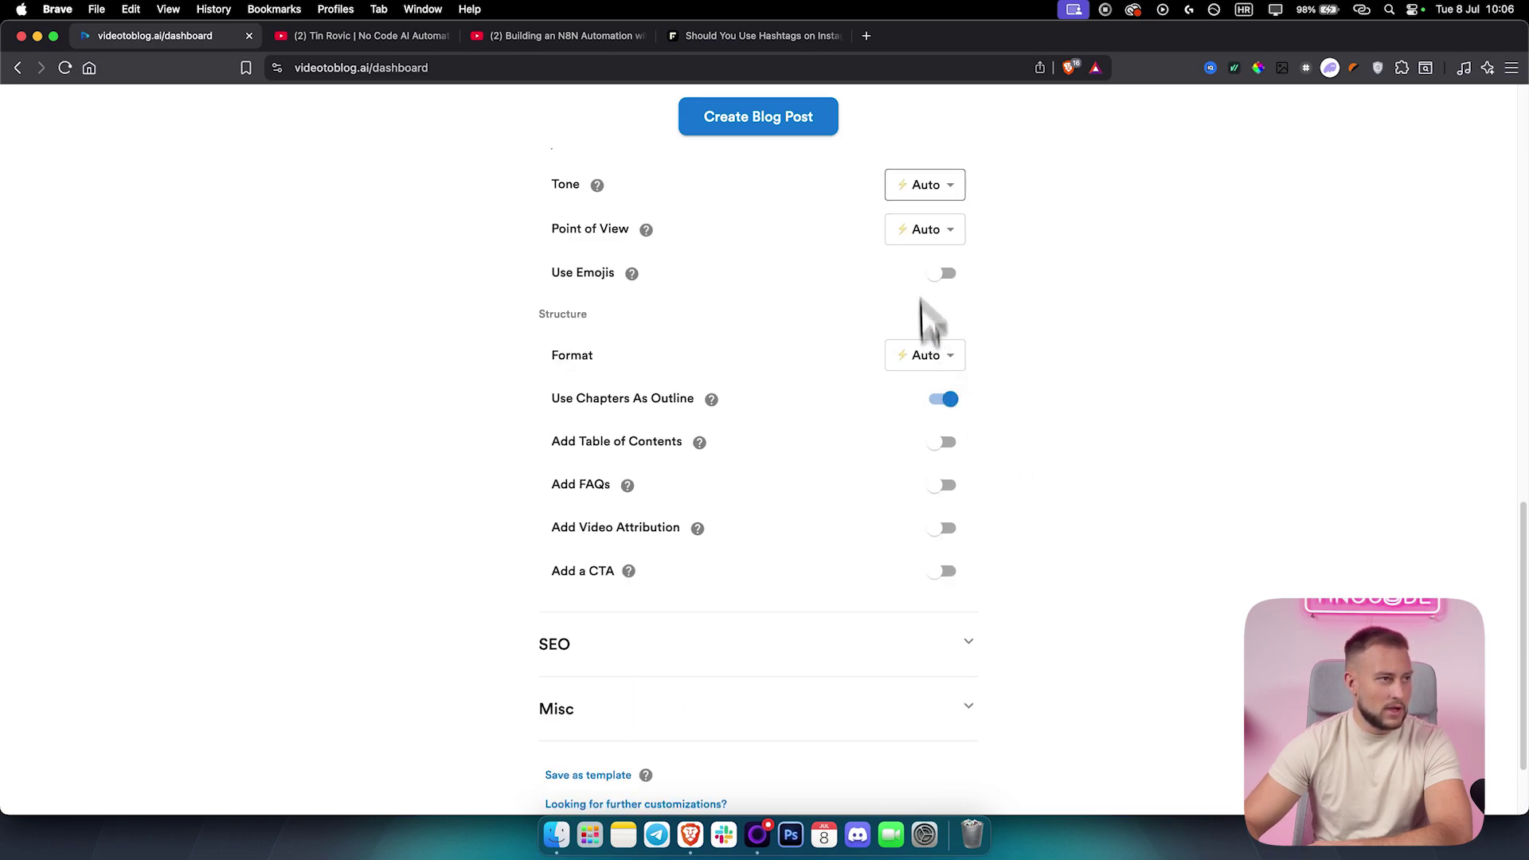
pyautogui.scroll(-1, 1086, 558)
pyautogui.click(970, 681)
pyautogui.scroll(-2, 1004, 653)
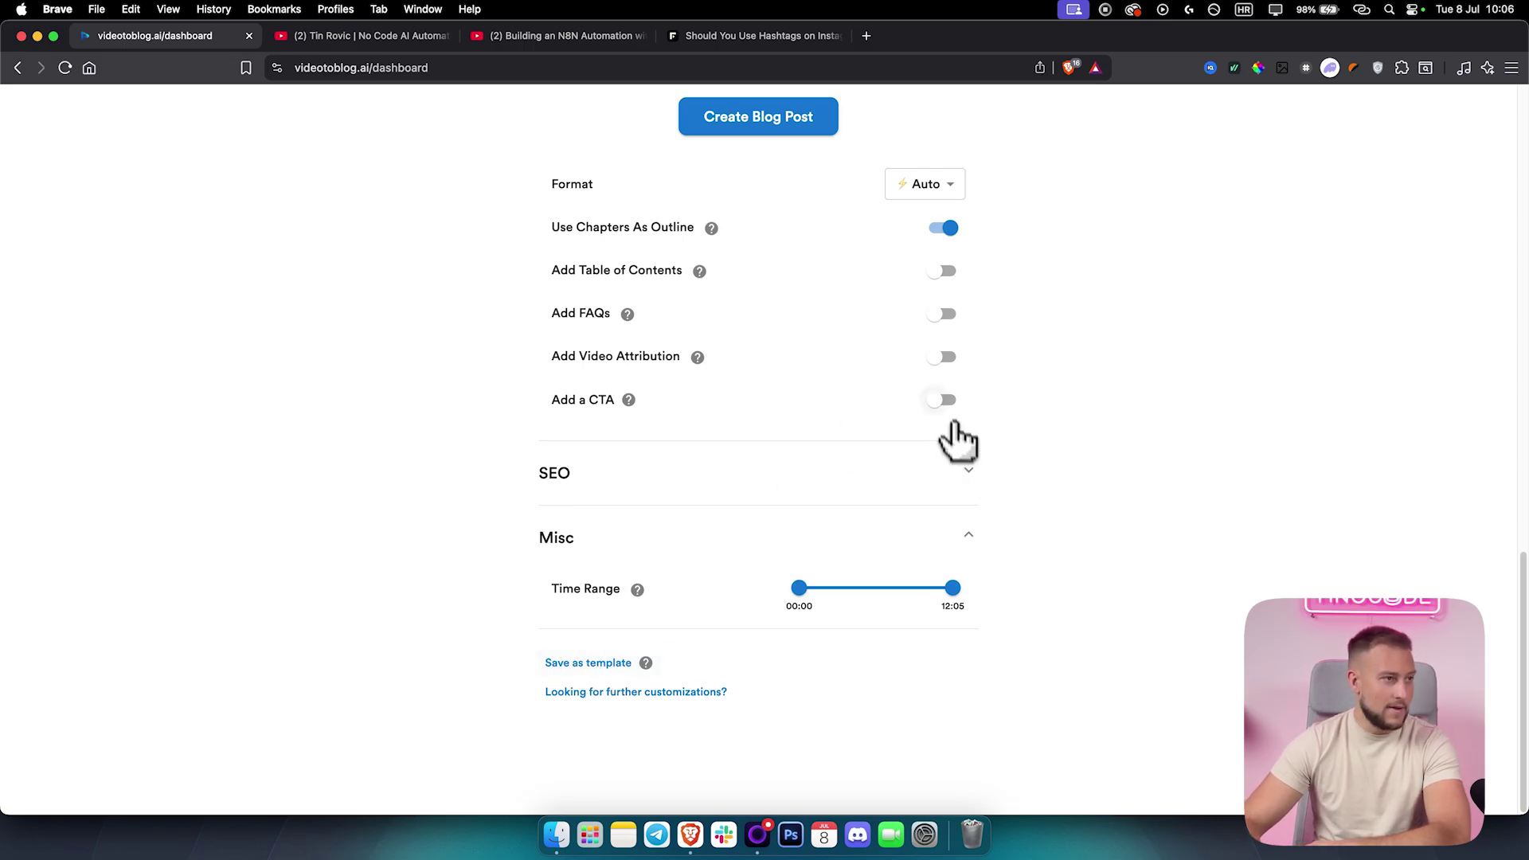
pyautogui.click(940, 400)
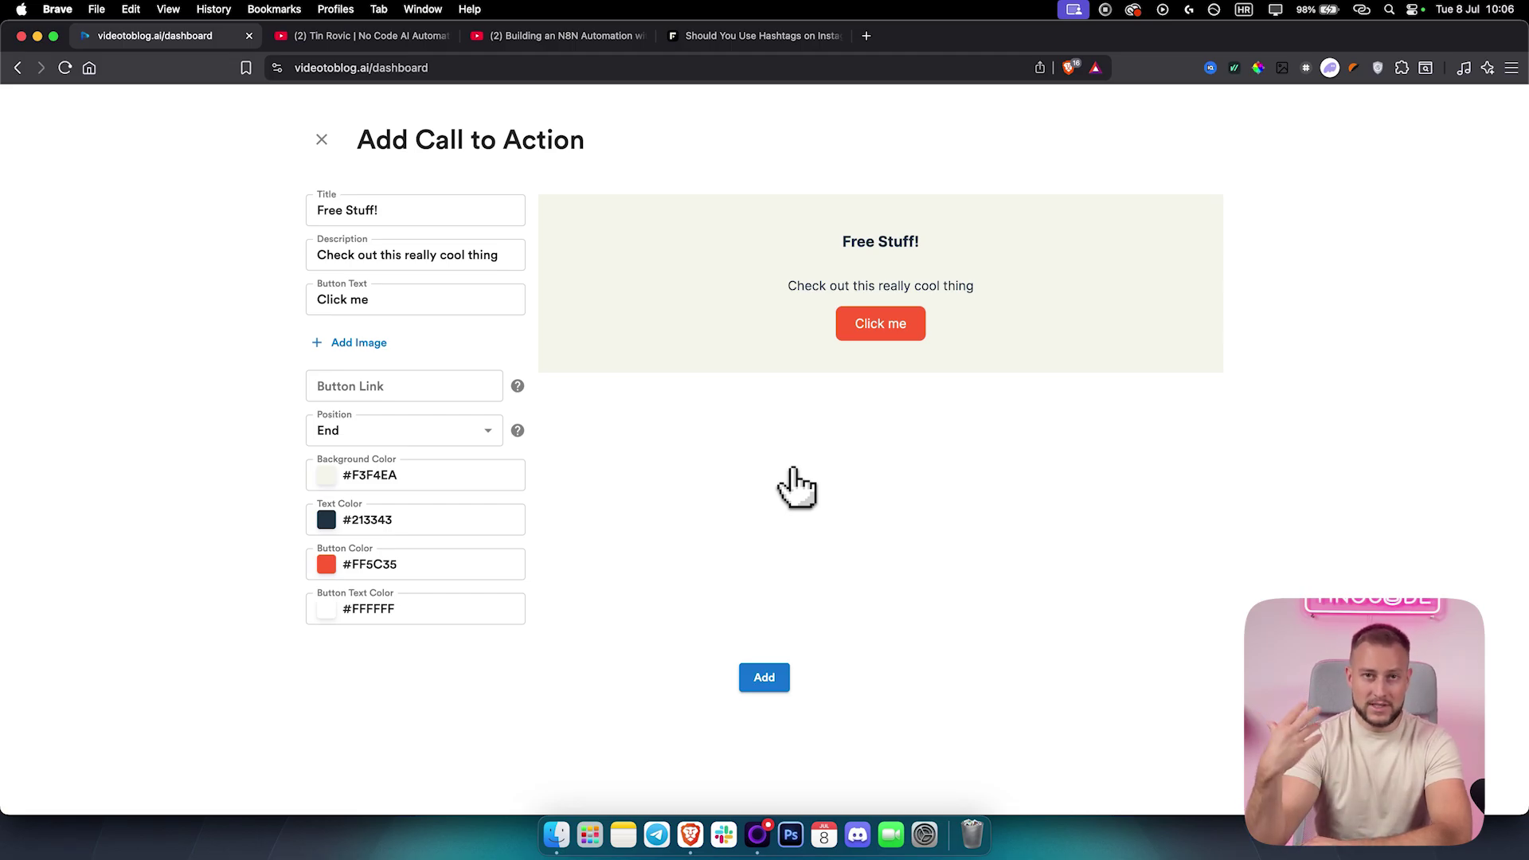
pyautogui.click(321, 140)
pyautogui.scroll(20, 1103, 546)
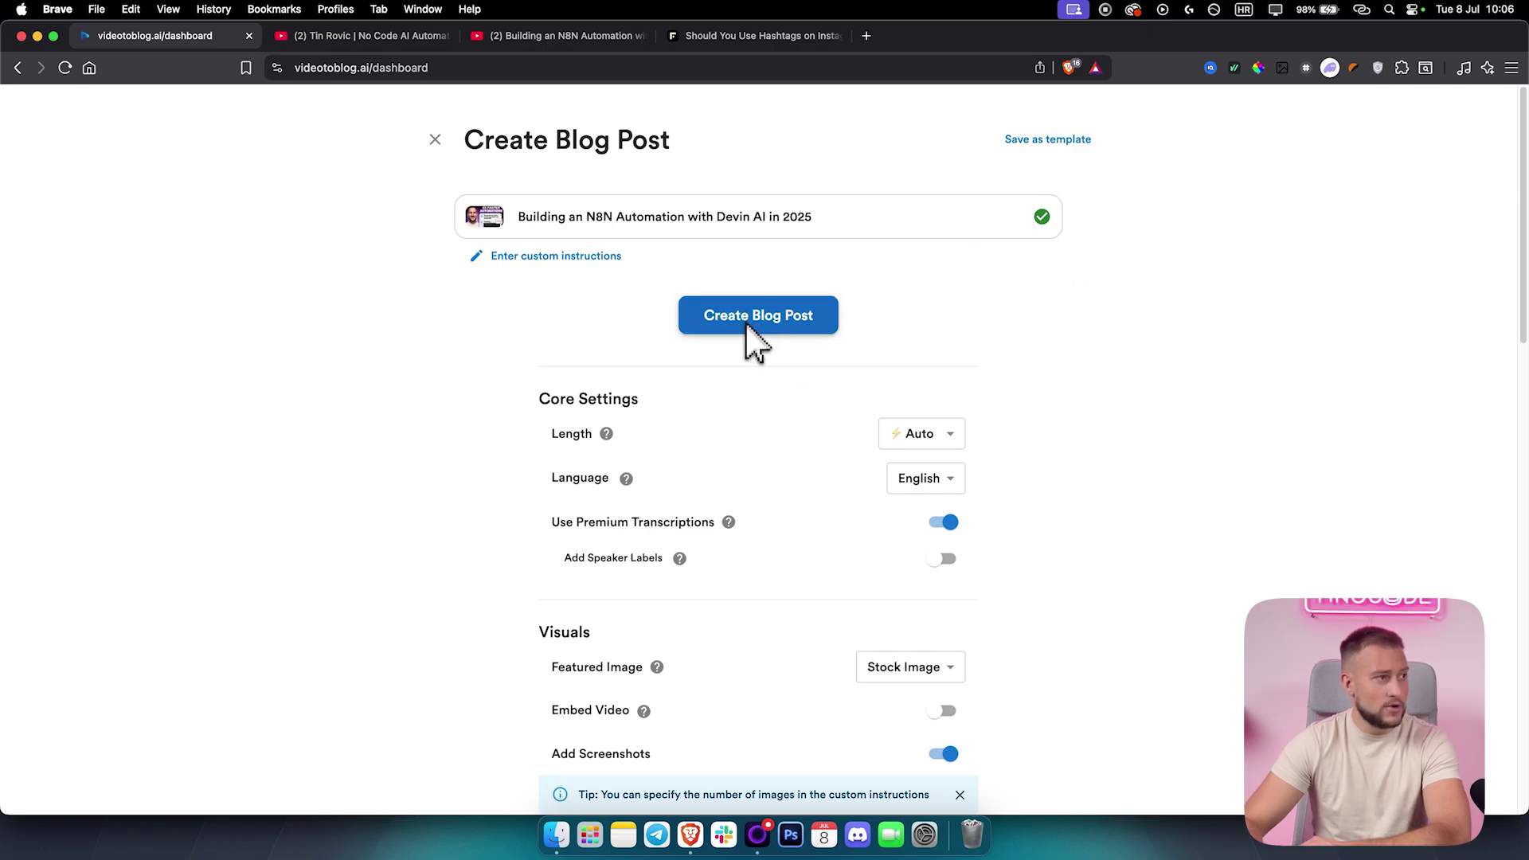
# - Open the custom instructions box, then create the blog post so it starts generating
pyautogui.click(526, 257)
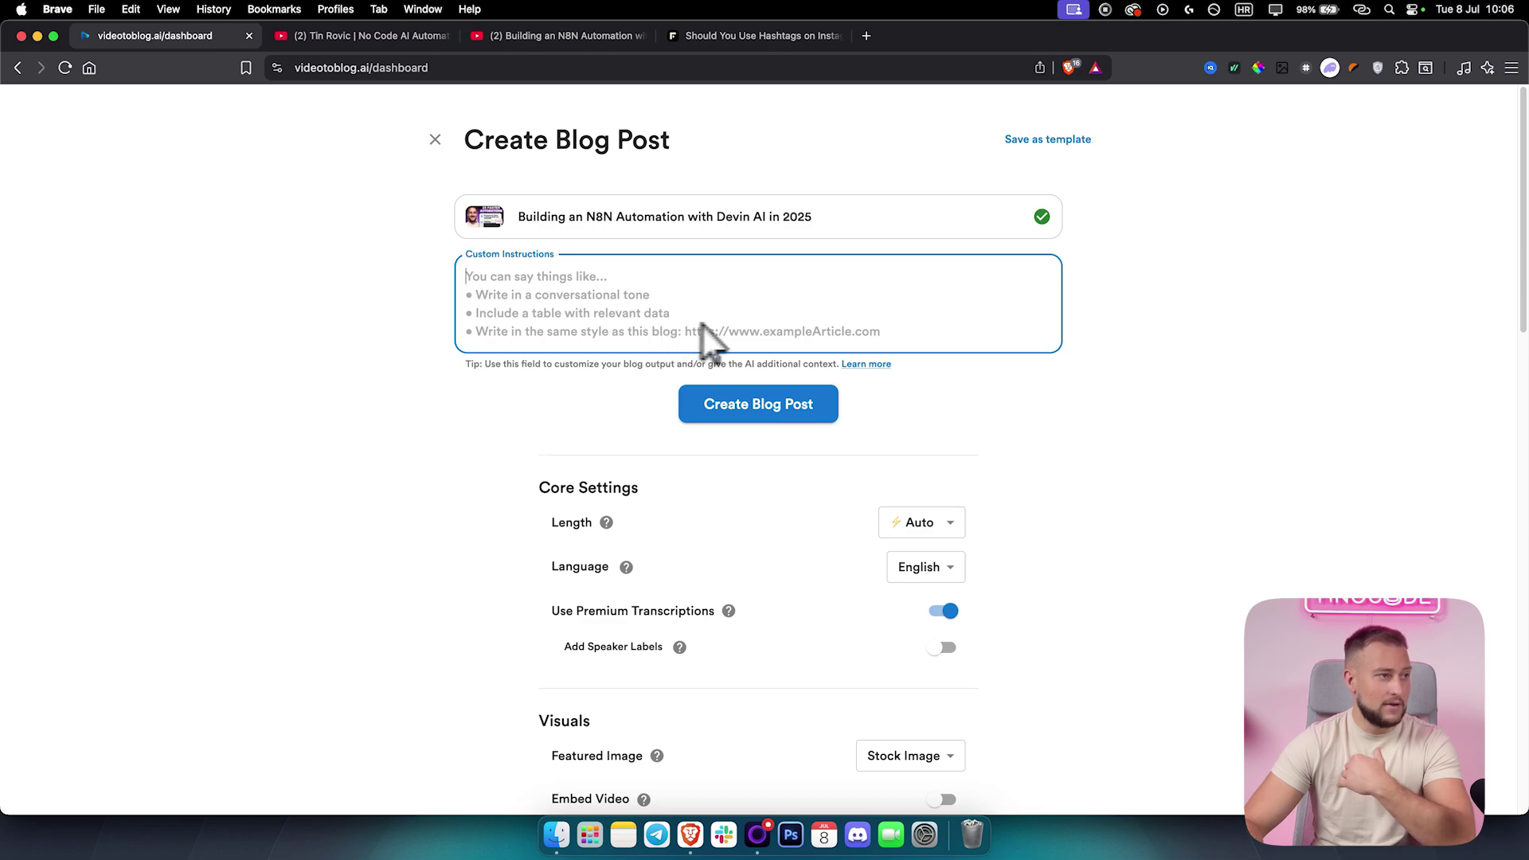
pyautogui.click(749, 419)
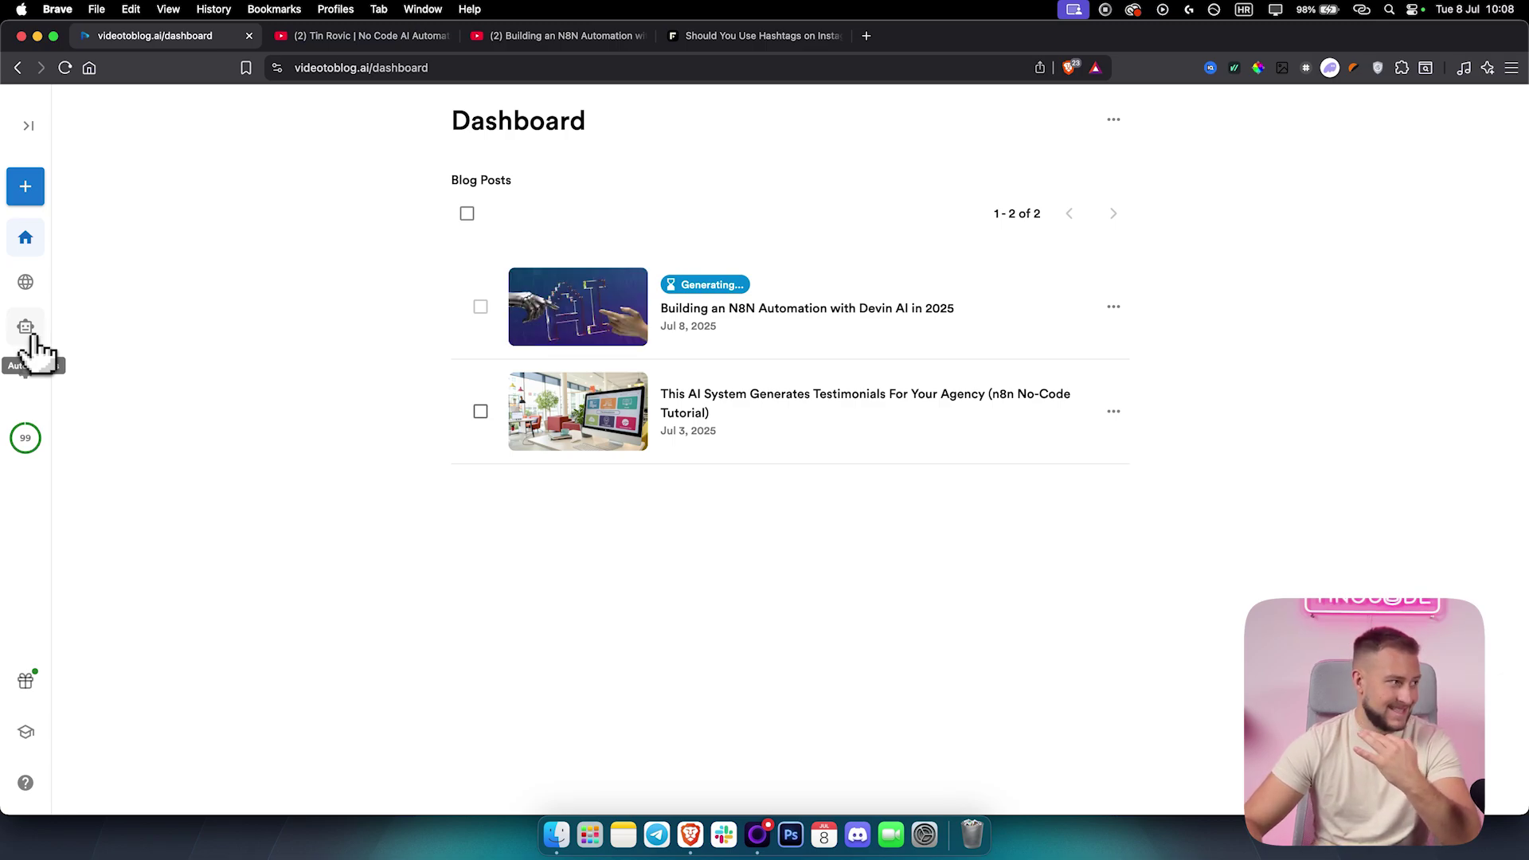
# - Create a new automation and paste the YouTube channel URL without its trailing slash
pyautogui.click(30, 335)
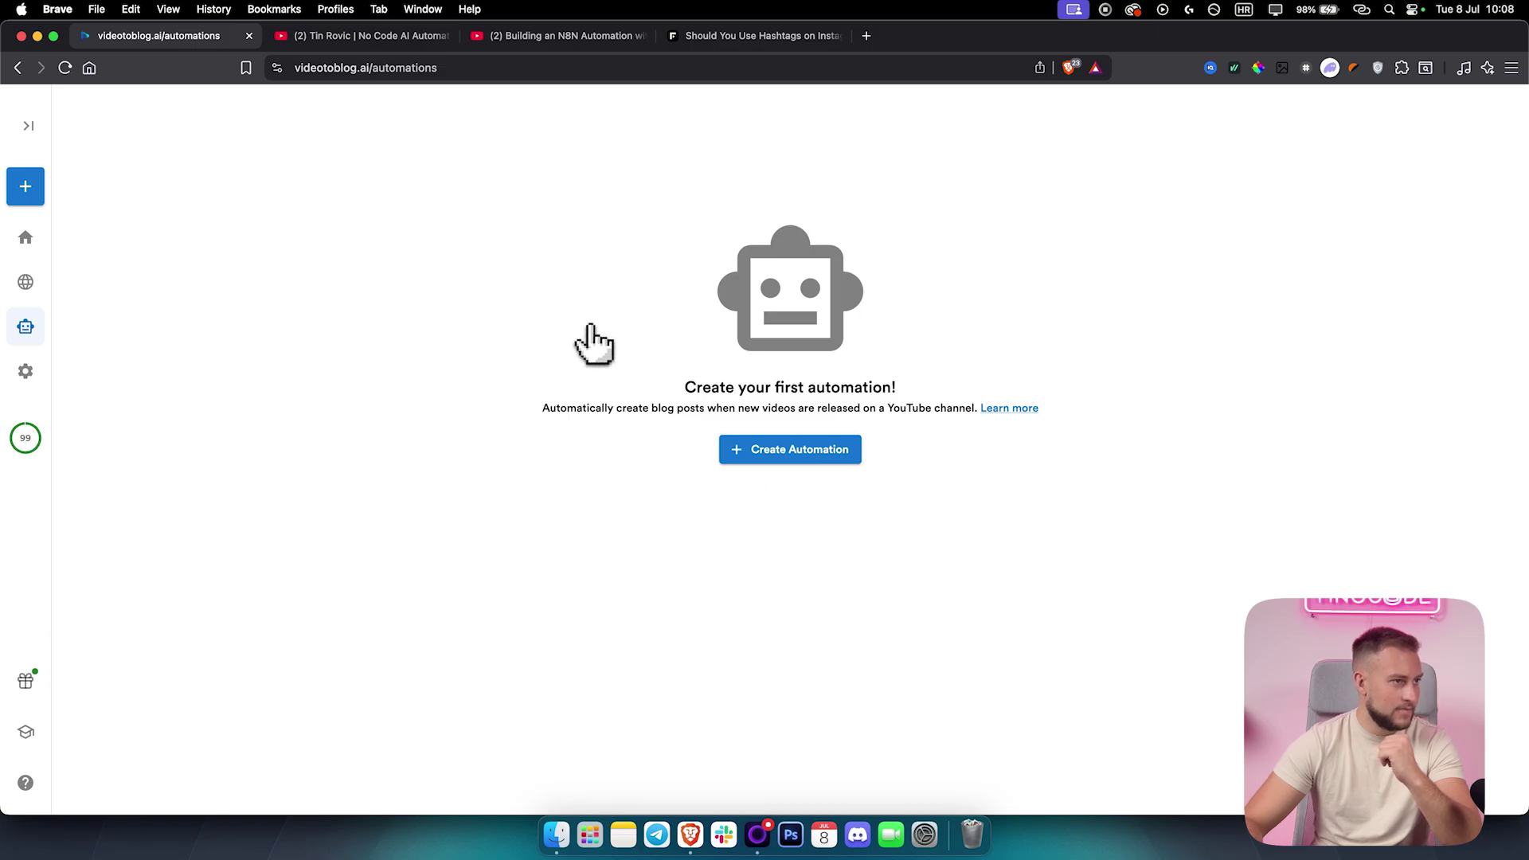
pyautogui.click(765, 453)
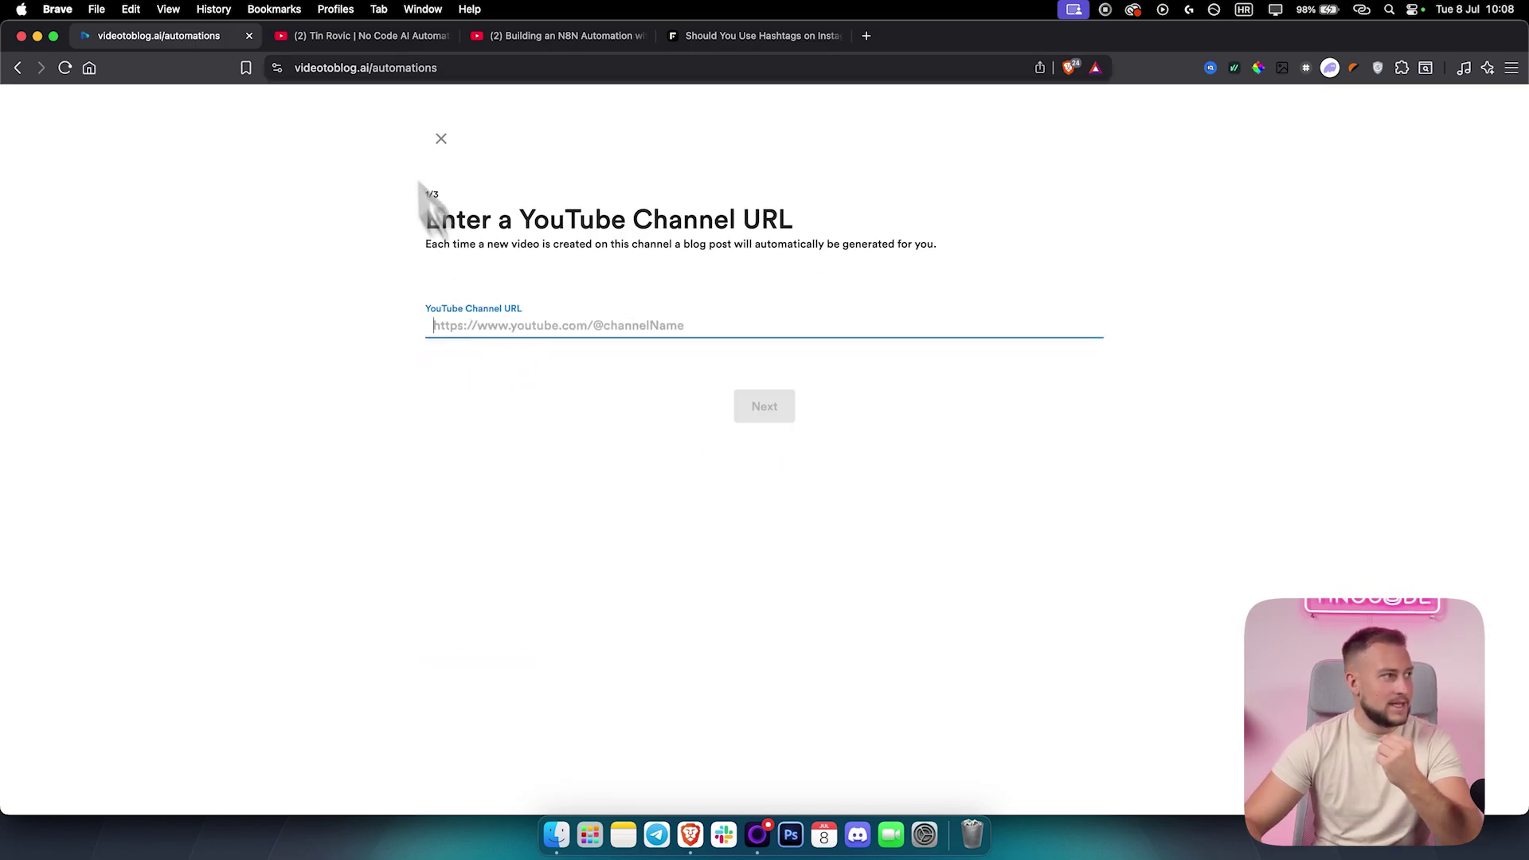
pyautogui.click(339, 36)
pyautogui.rightClick(472, 69)
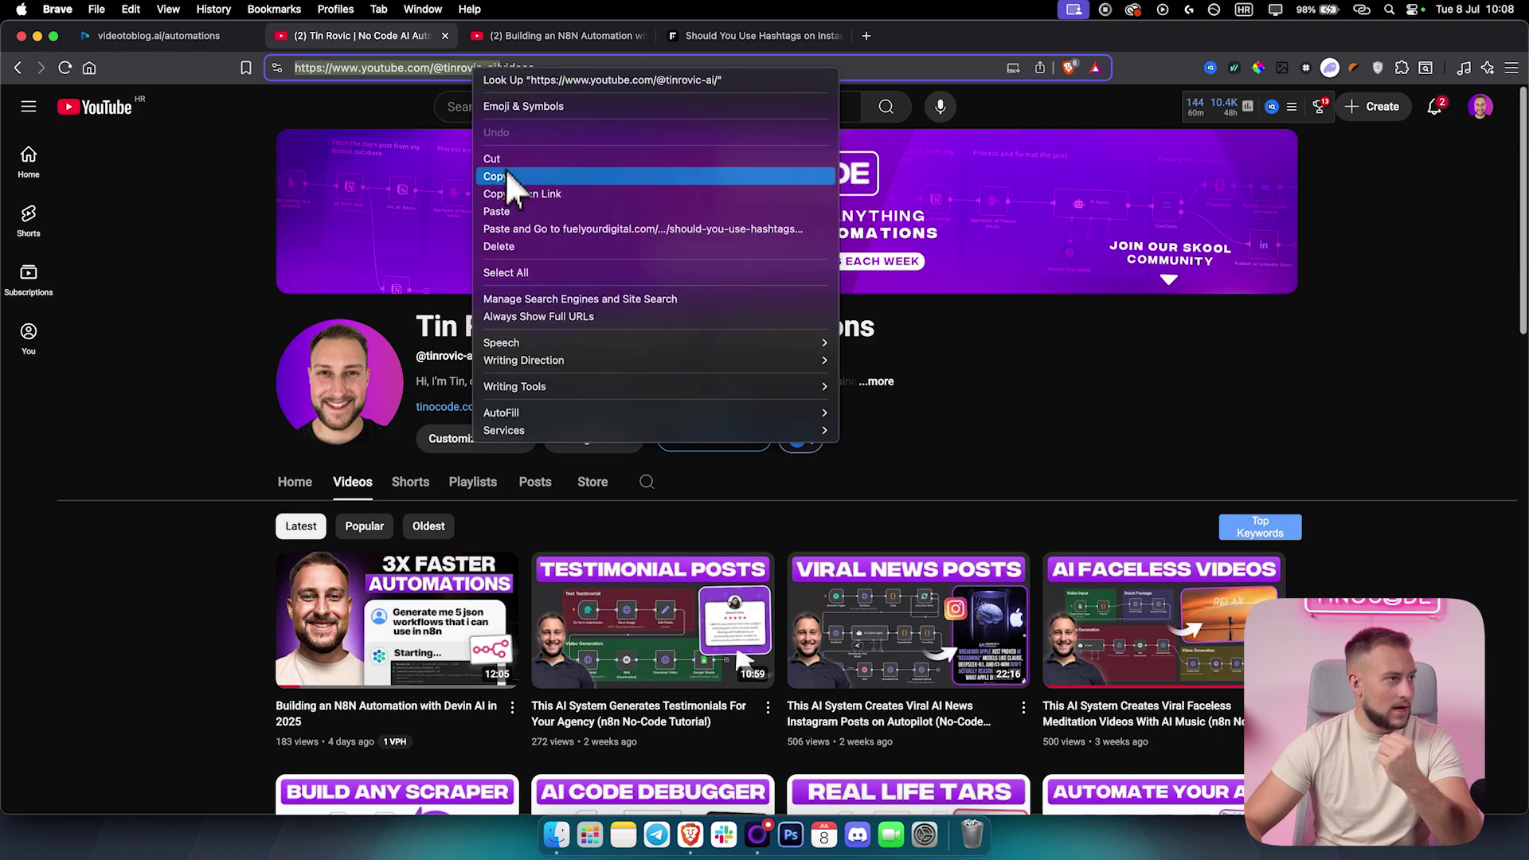
pyautogui.click(505, 170)
pyautogui.click(163, 37)
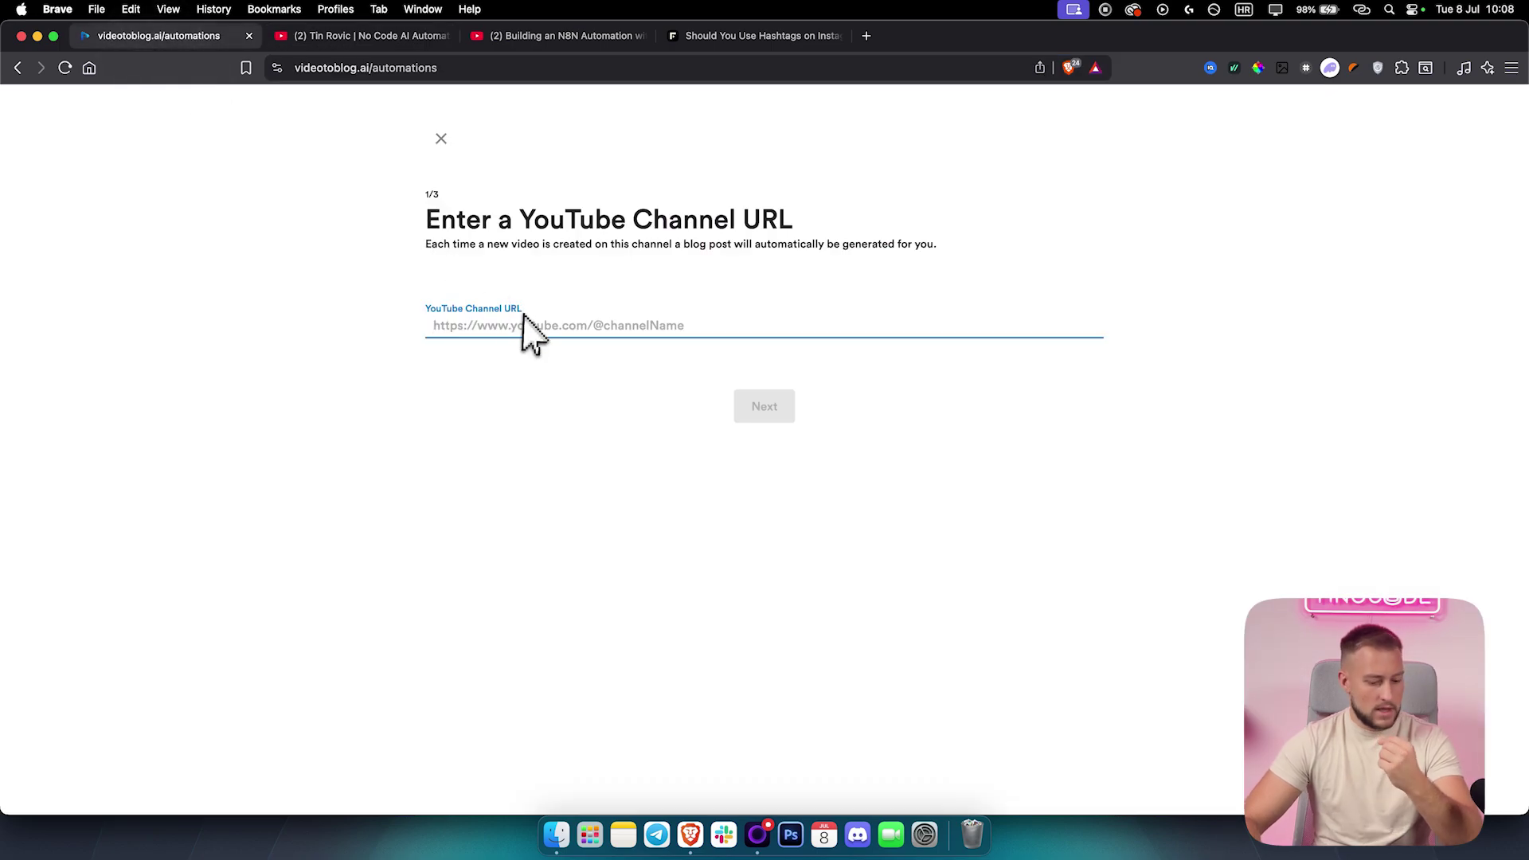
pyautogui.press('super+v')
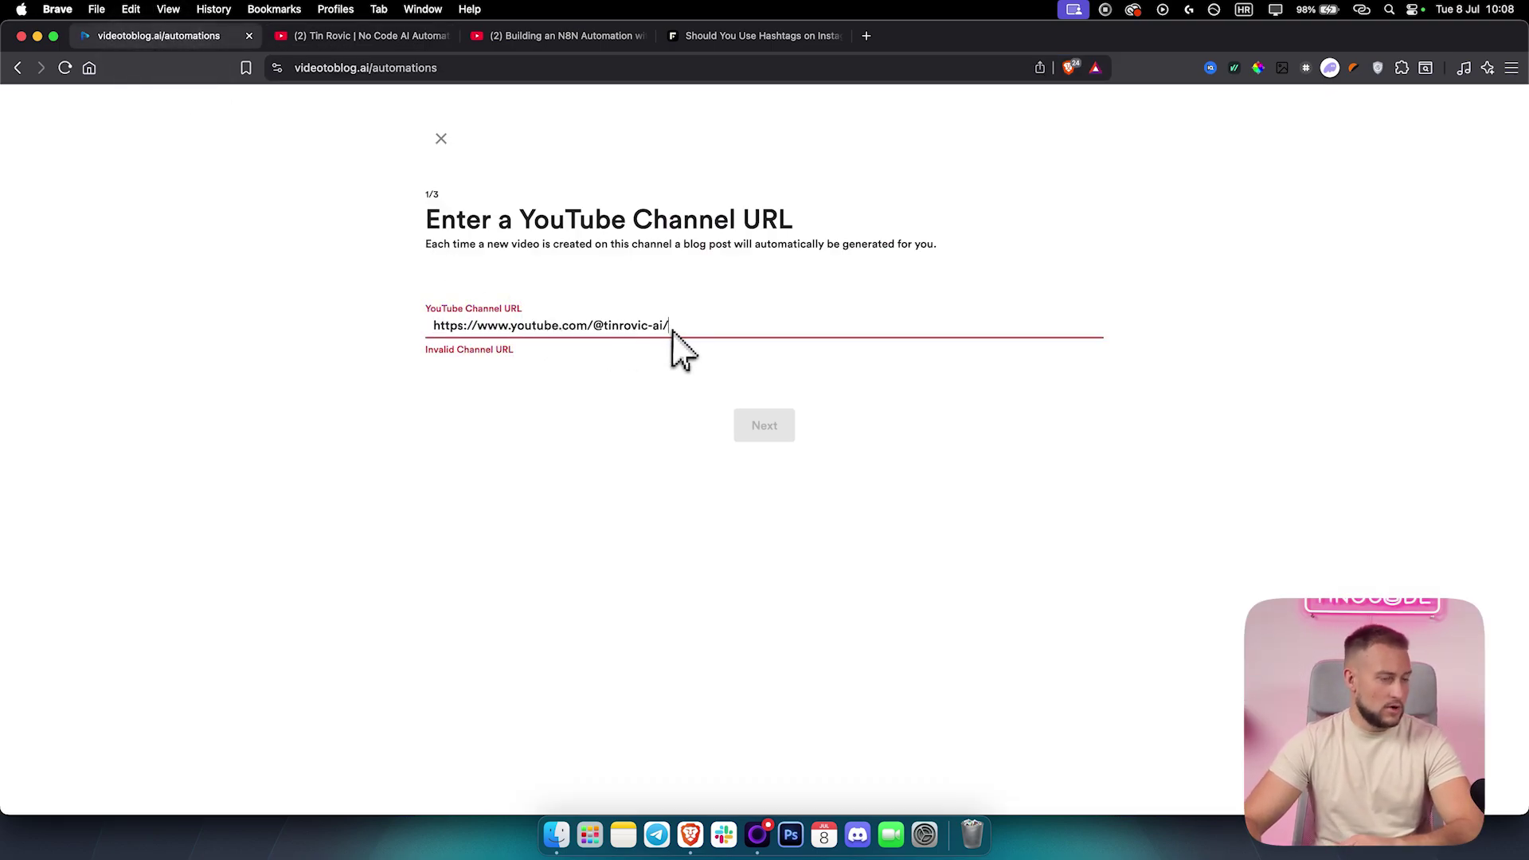
pyautogui.press('BackSpace')
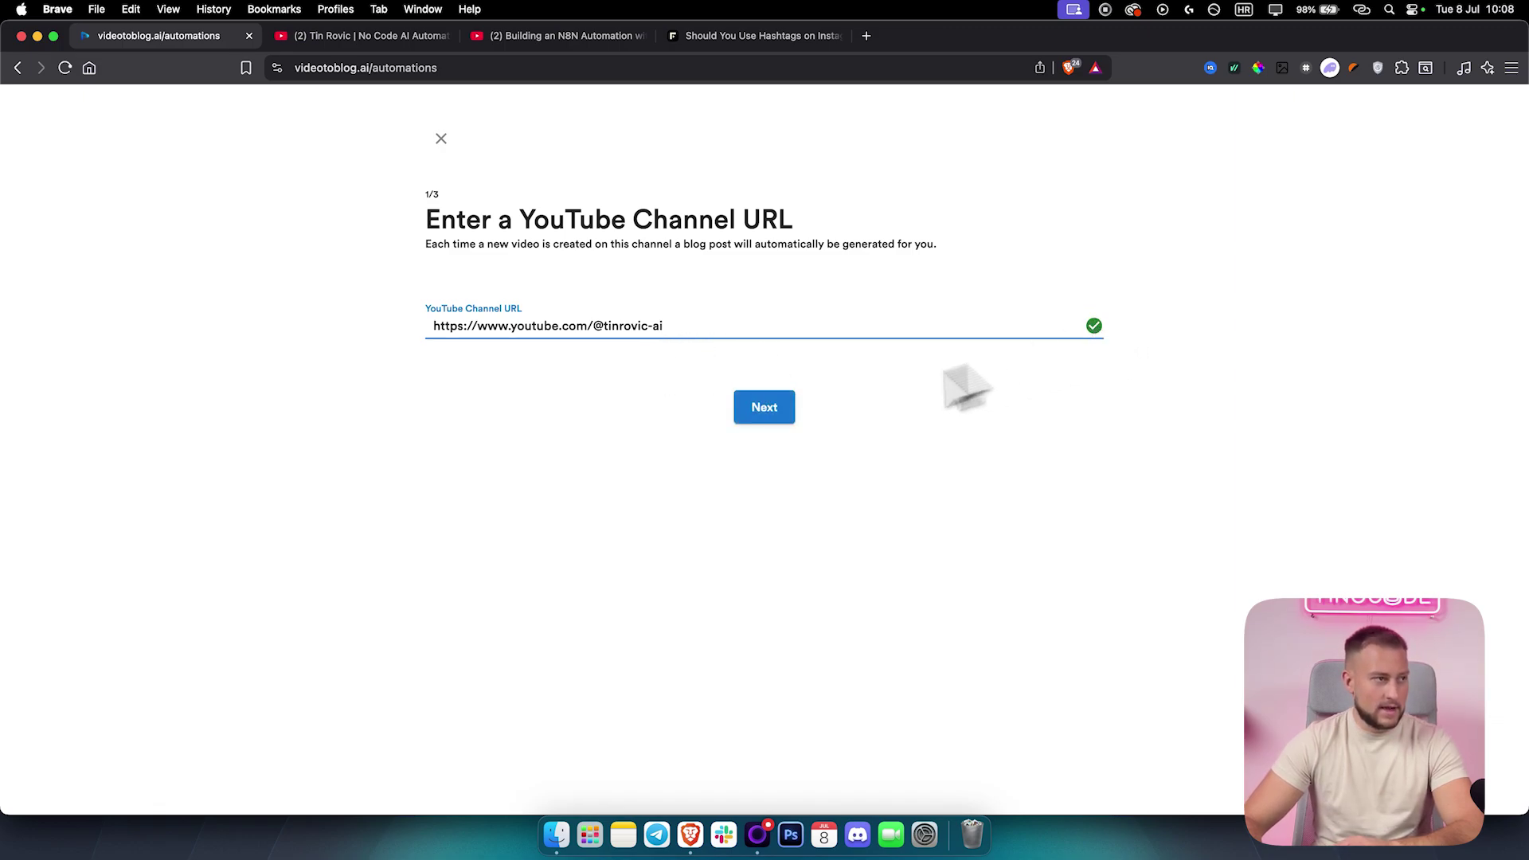
# - Advance past Choose an action, keeping Send me an email in Link format
pyautogui.click(767, 411)
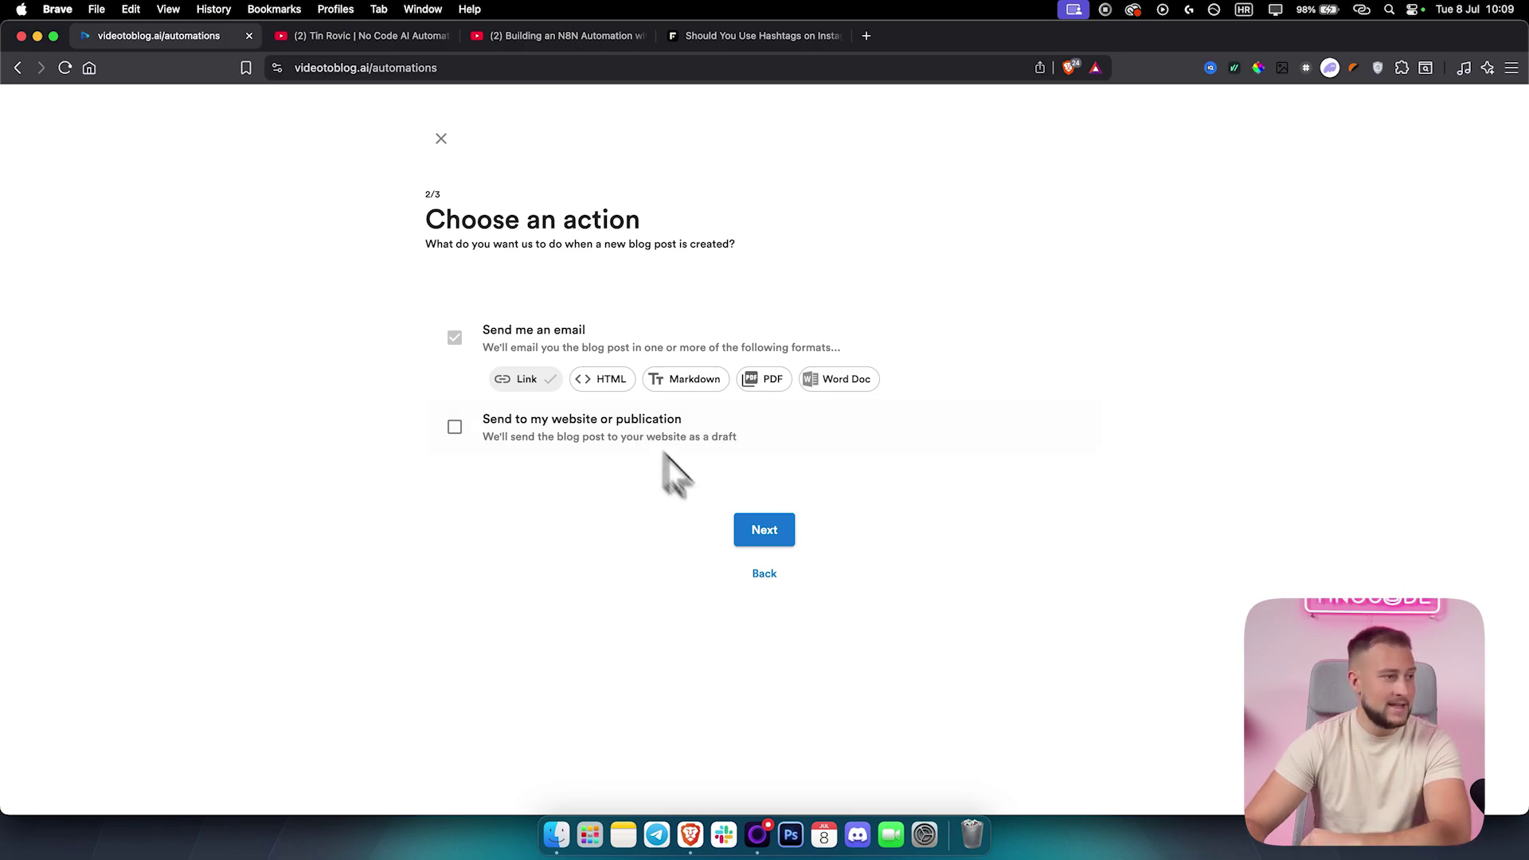
# - Reach the blog generation settings, start custom instructions, and leave the featured image as None
pyautogui.click(749, 534)
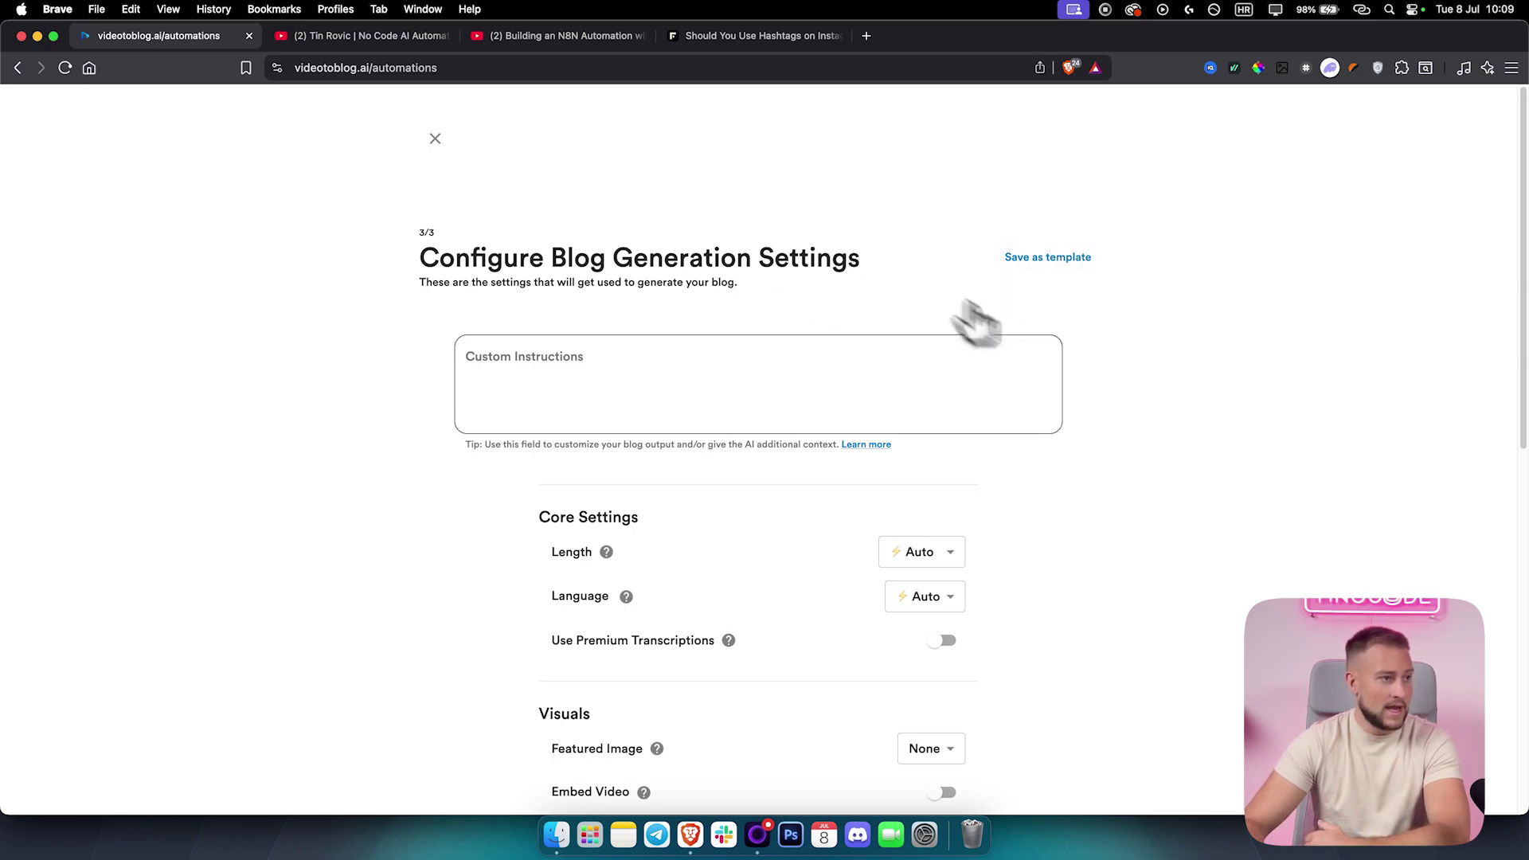
pyautogui.click(509, 369)
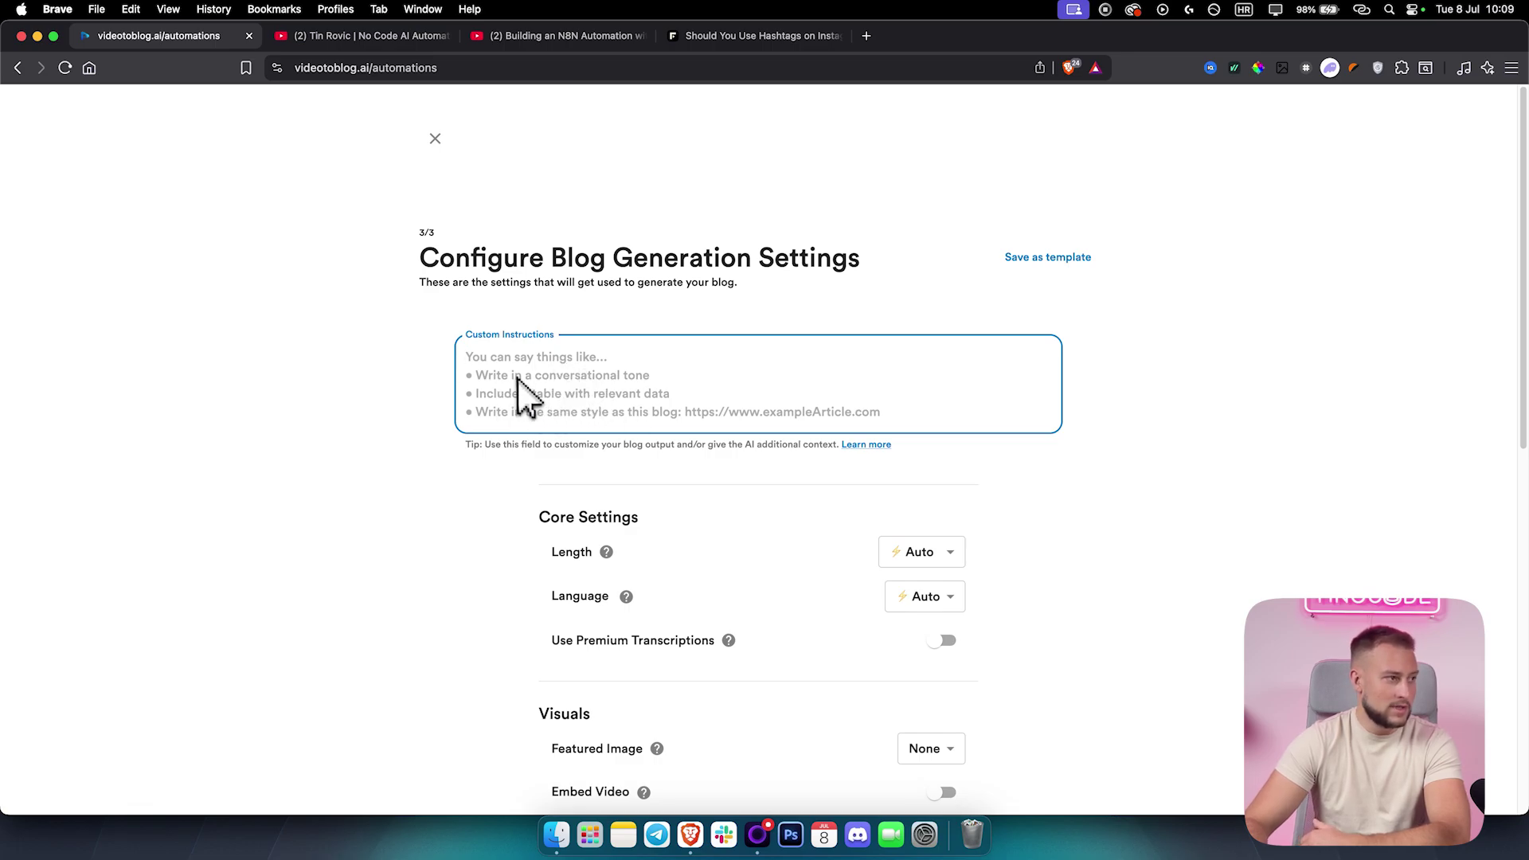
pyautogui.scroll(-4, 526, 518)
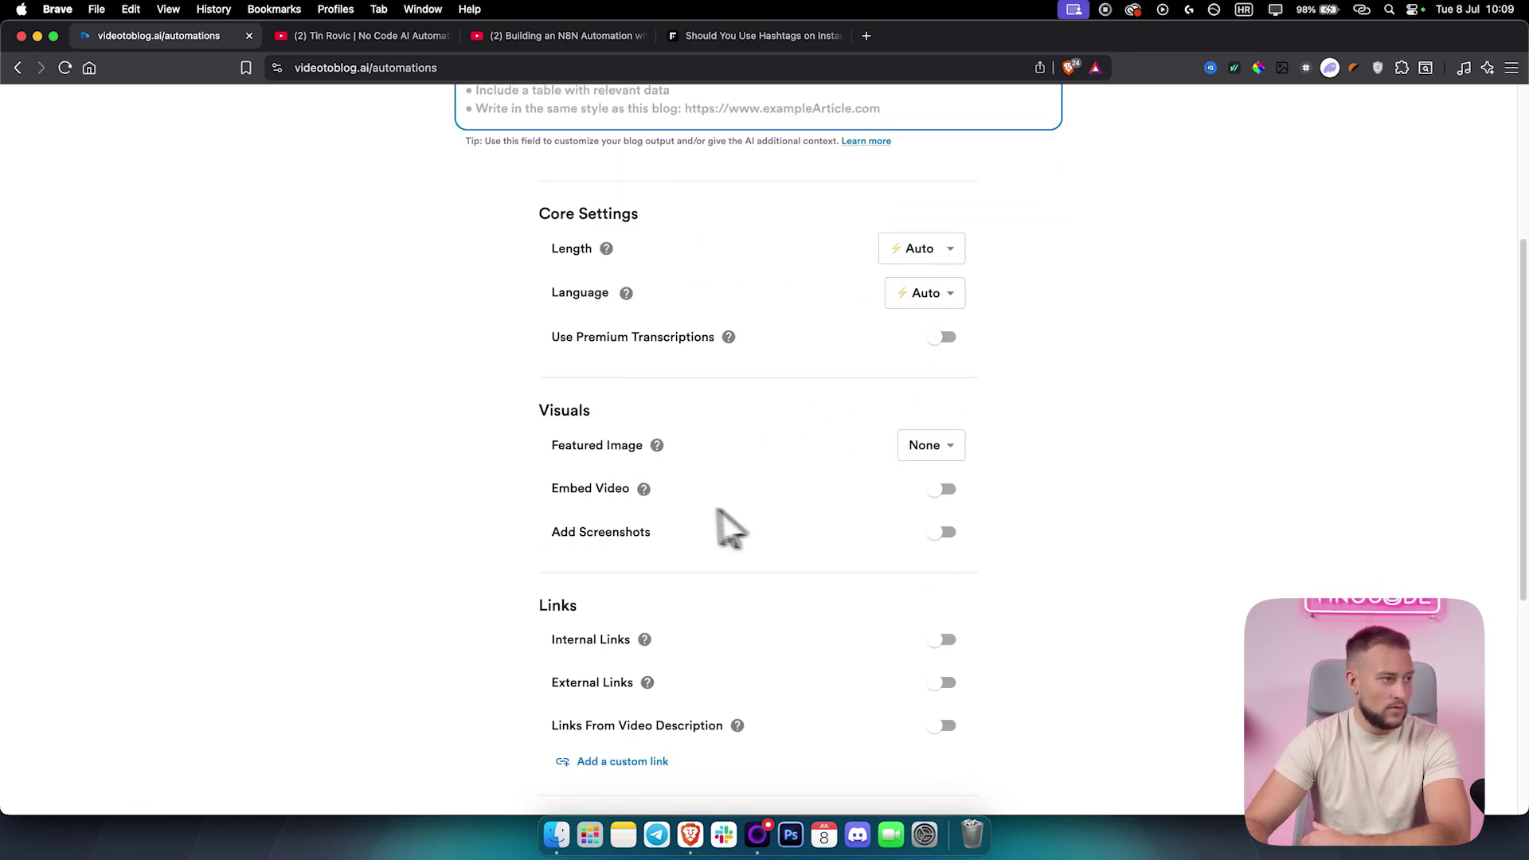
pyautogui.click(948, 458)
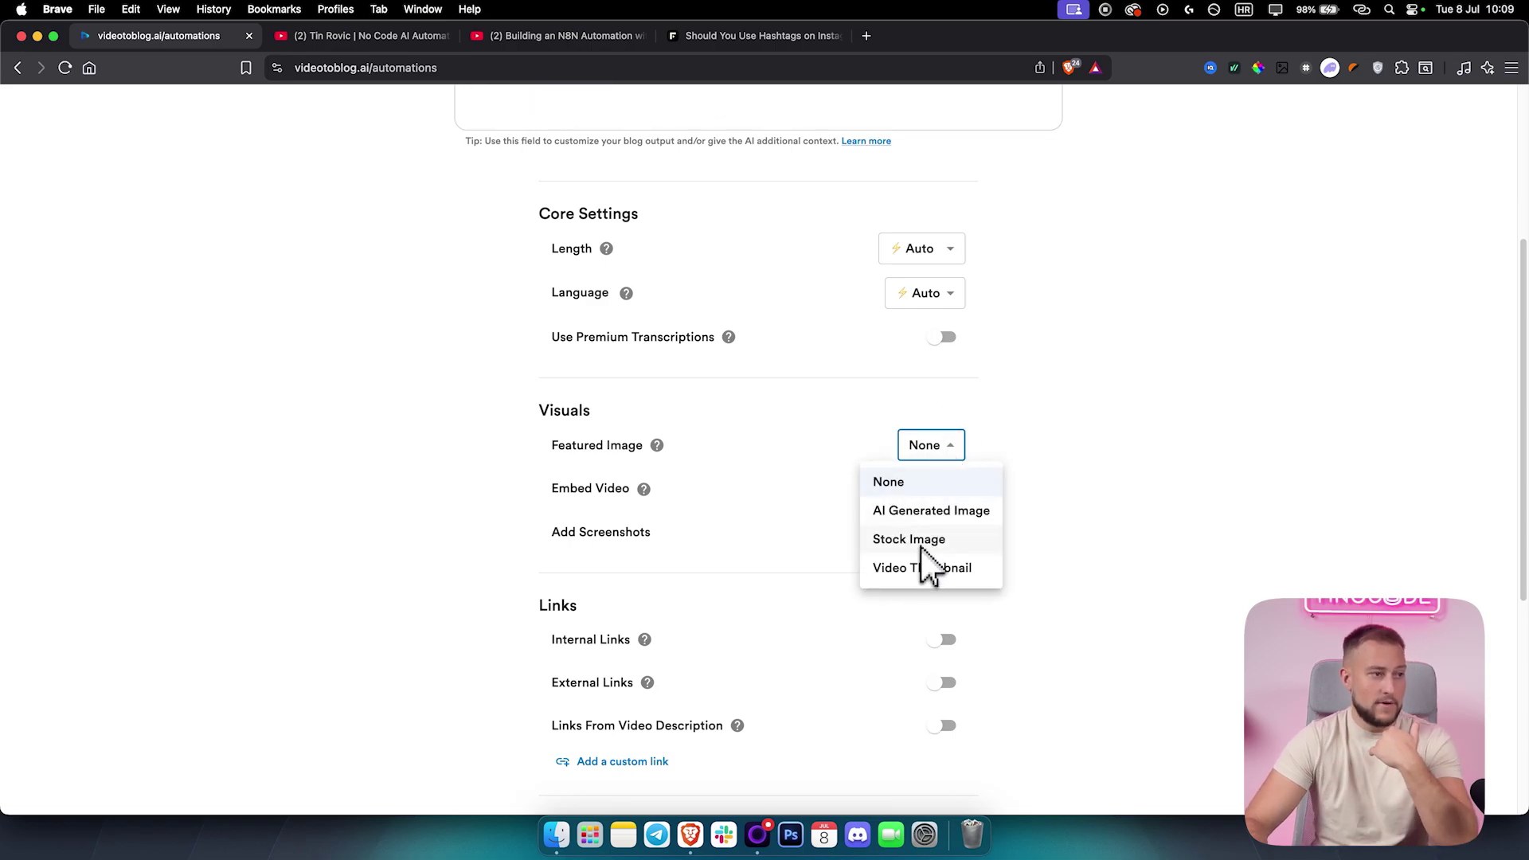
pyautogui.click(778, 530)
# - Expand Writing Style, dismiss Add Writing Sample without adding one, and create the automation
pyautogui.scroll(-1, 781, 536)
pyautogui.scroll(-2, 788, 556)
pyautogui.scroll(-2, 908, 574)
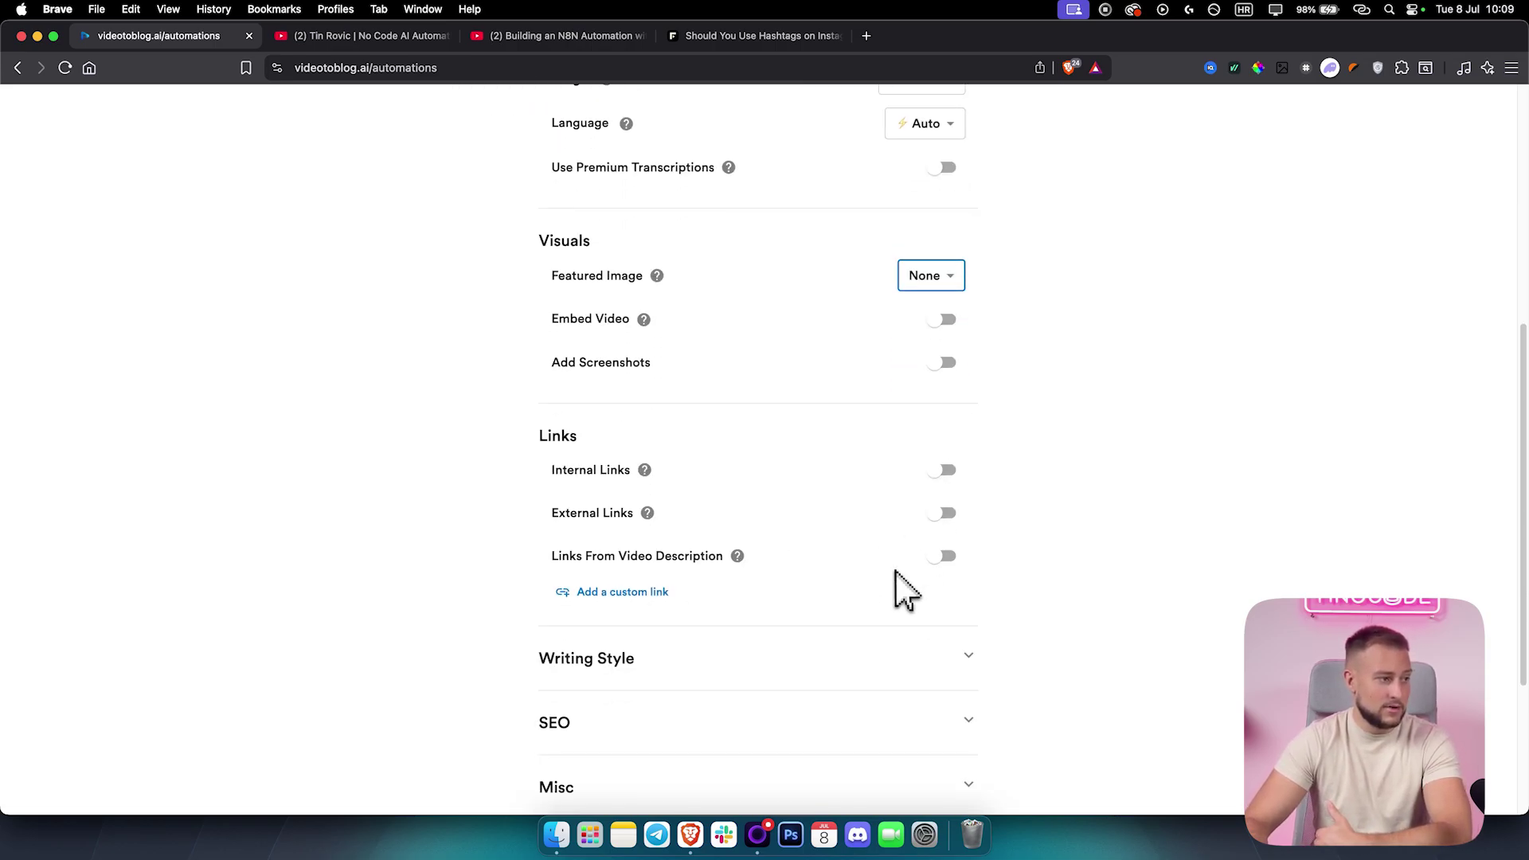
pyautogui.click(765, 632)
pyautogui.scroll(-5, 764, 633)
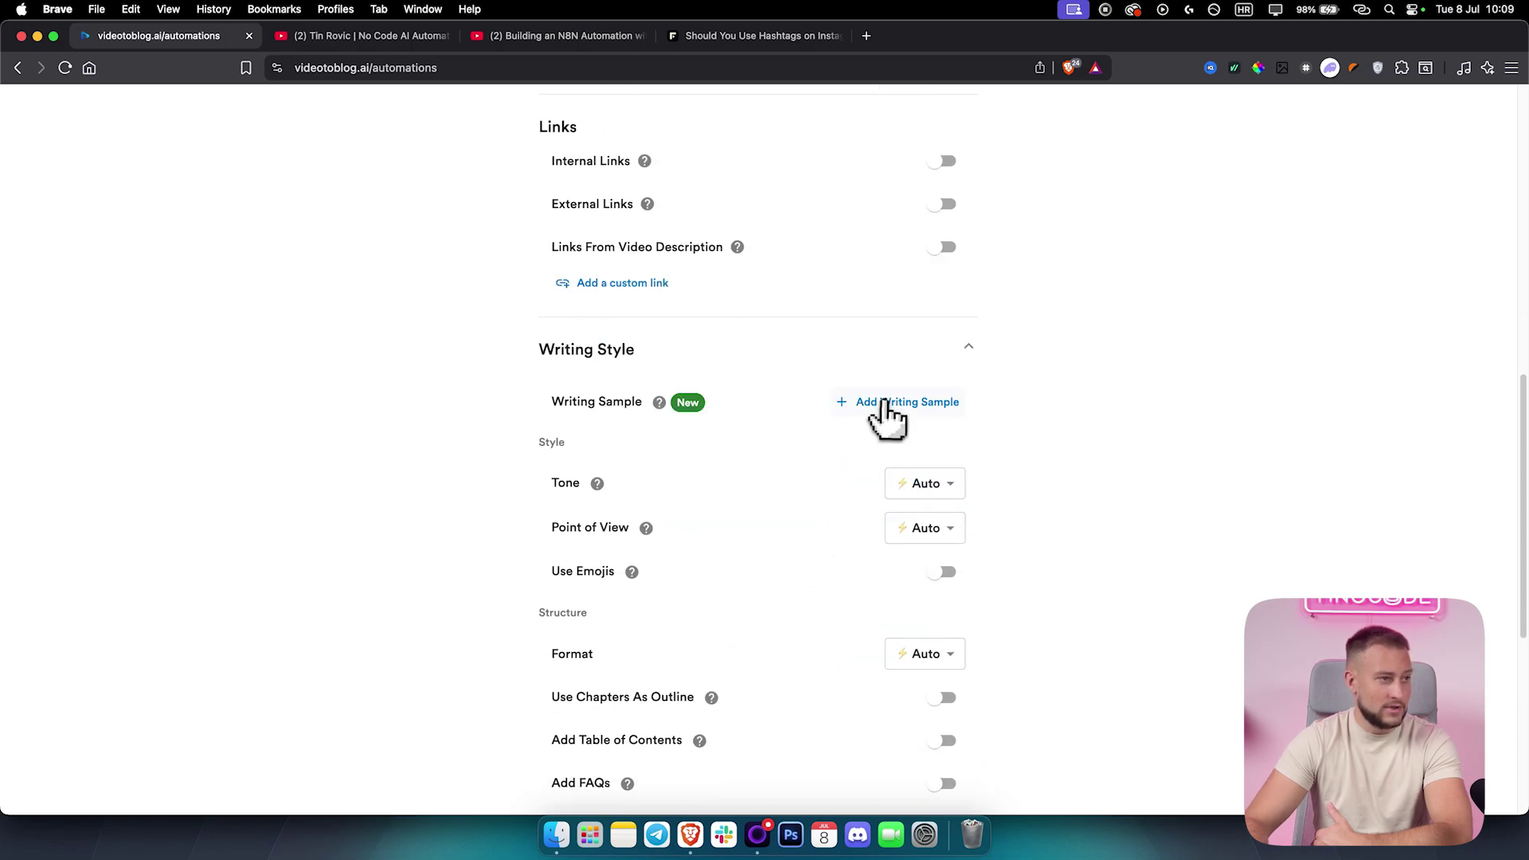
pyautogui.click(890, 414)
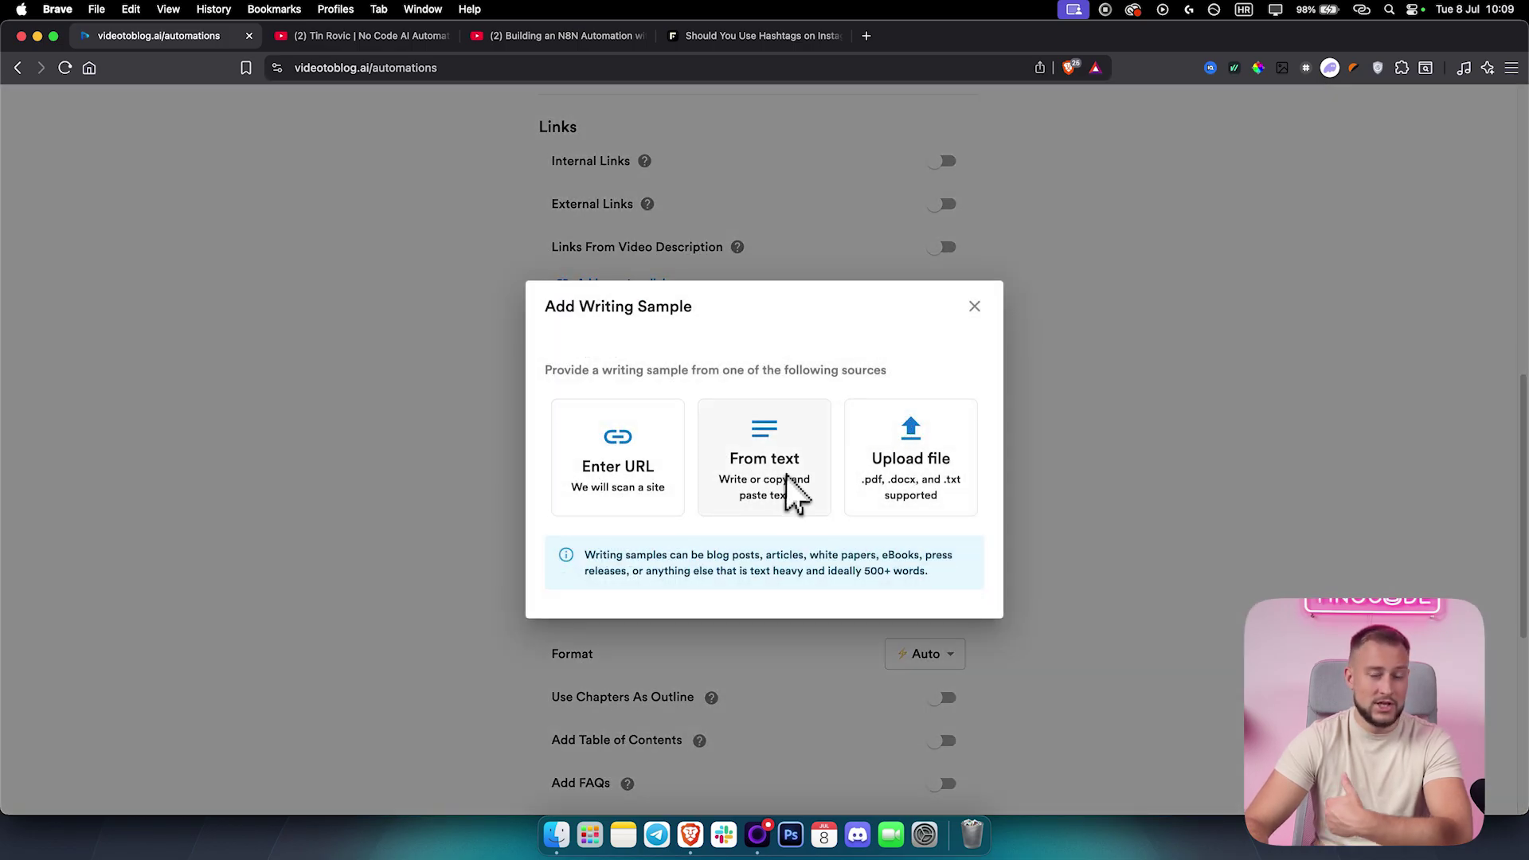
pyautogui.click(976, 307)
pyautogui.scroll(-3, 995, 398)
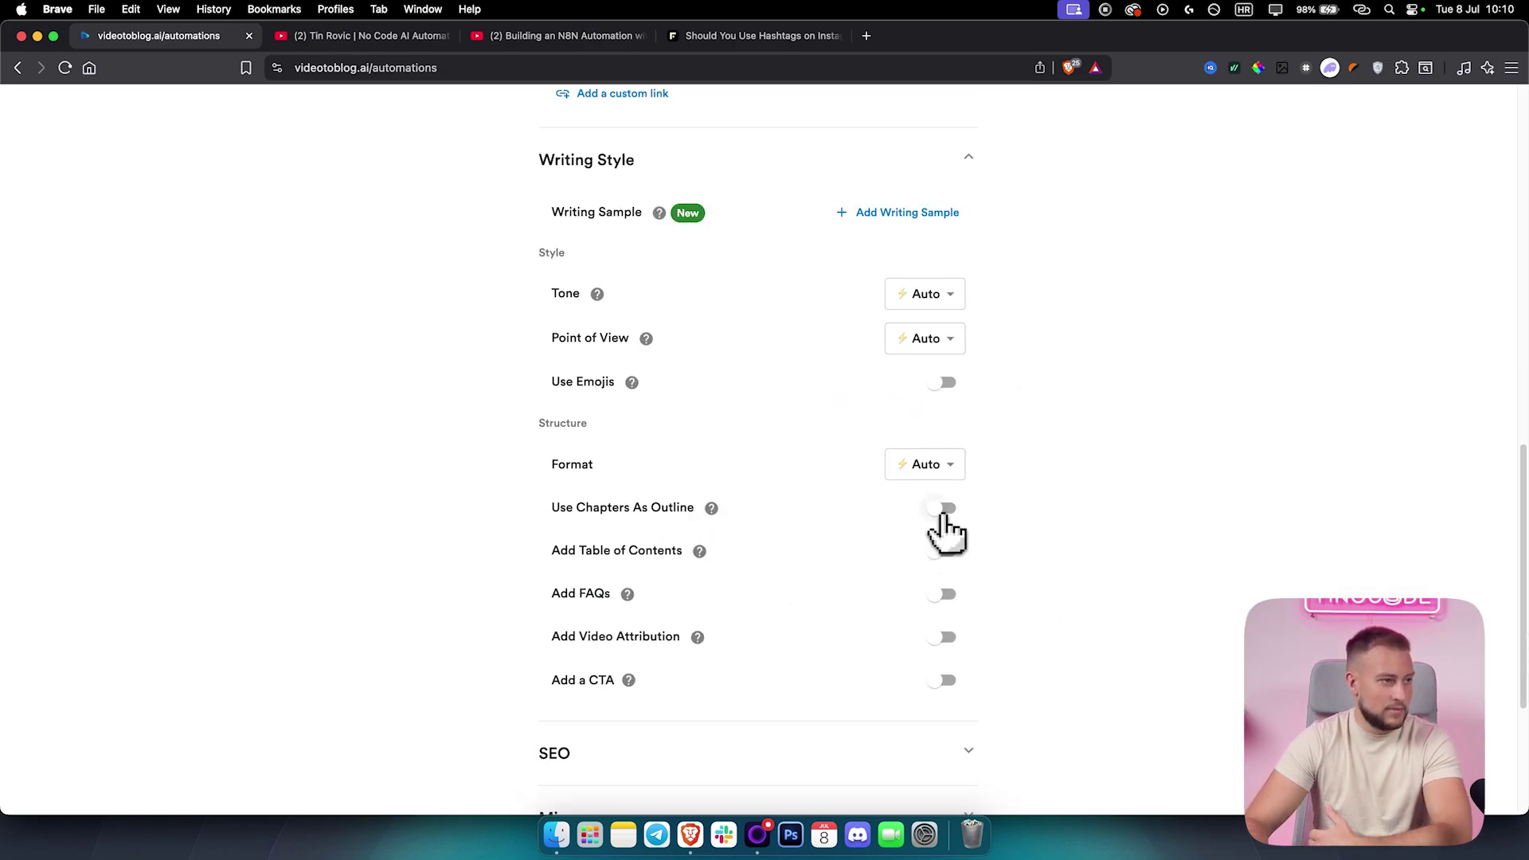
pyautogui.scroll(-5, 874, 648)
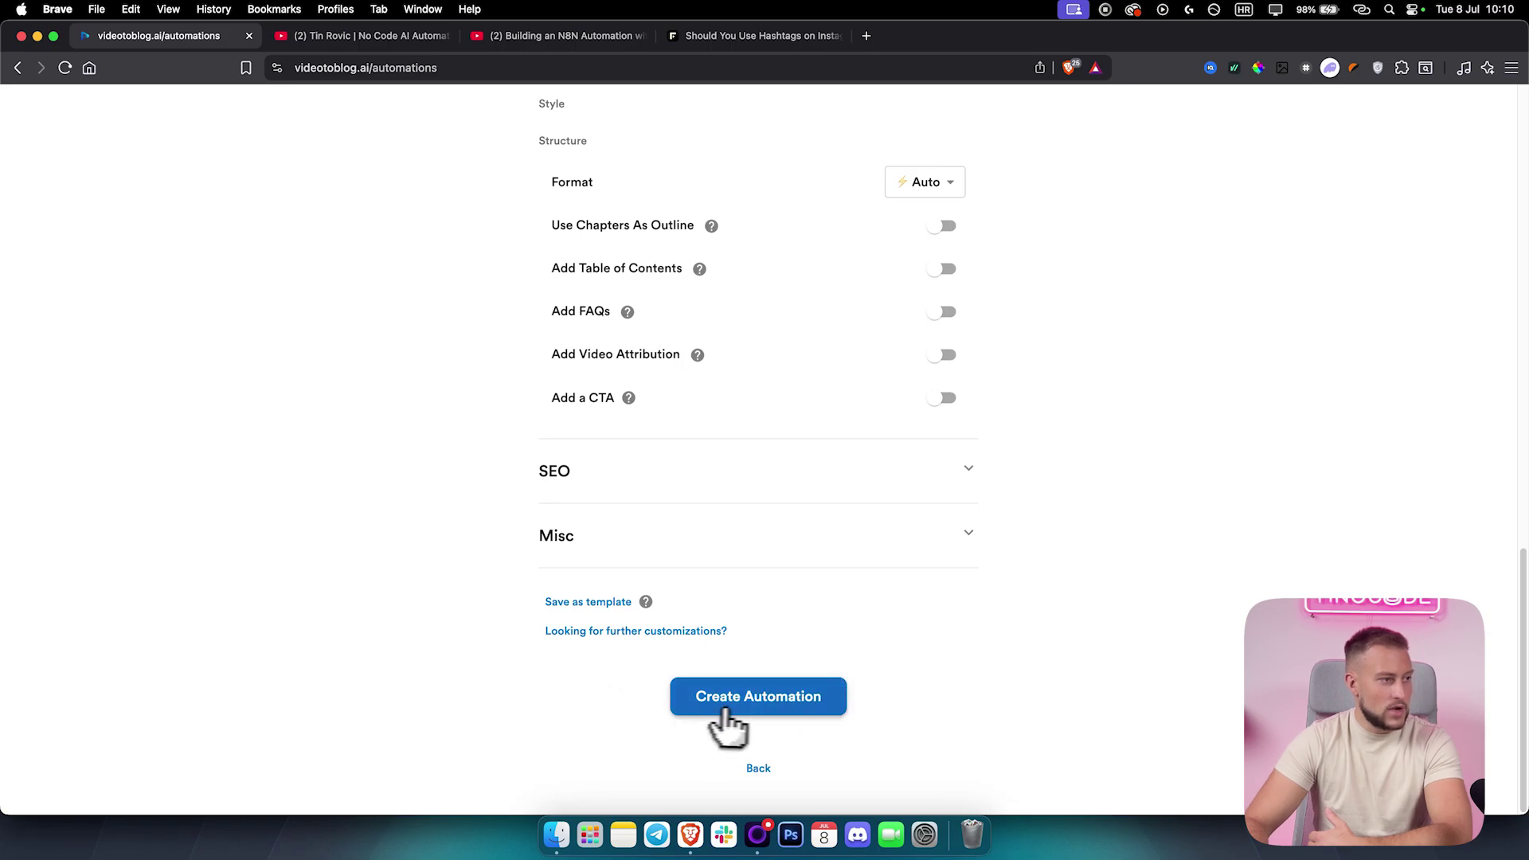
pyautogui.click(744, 717)
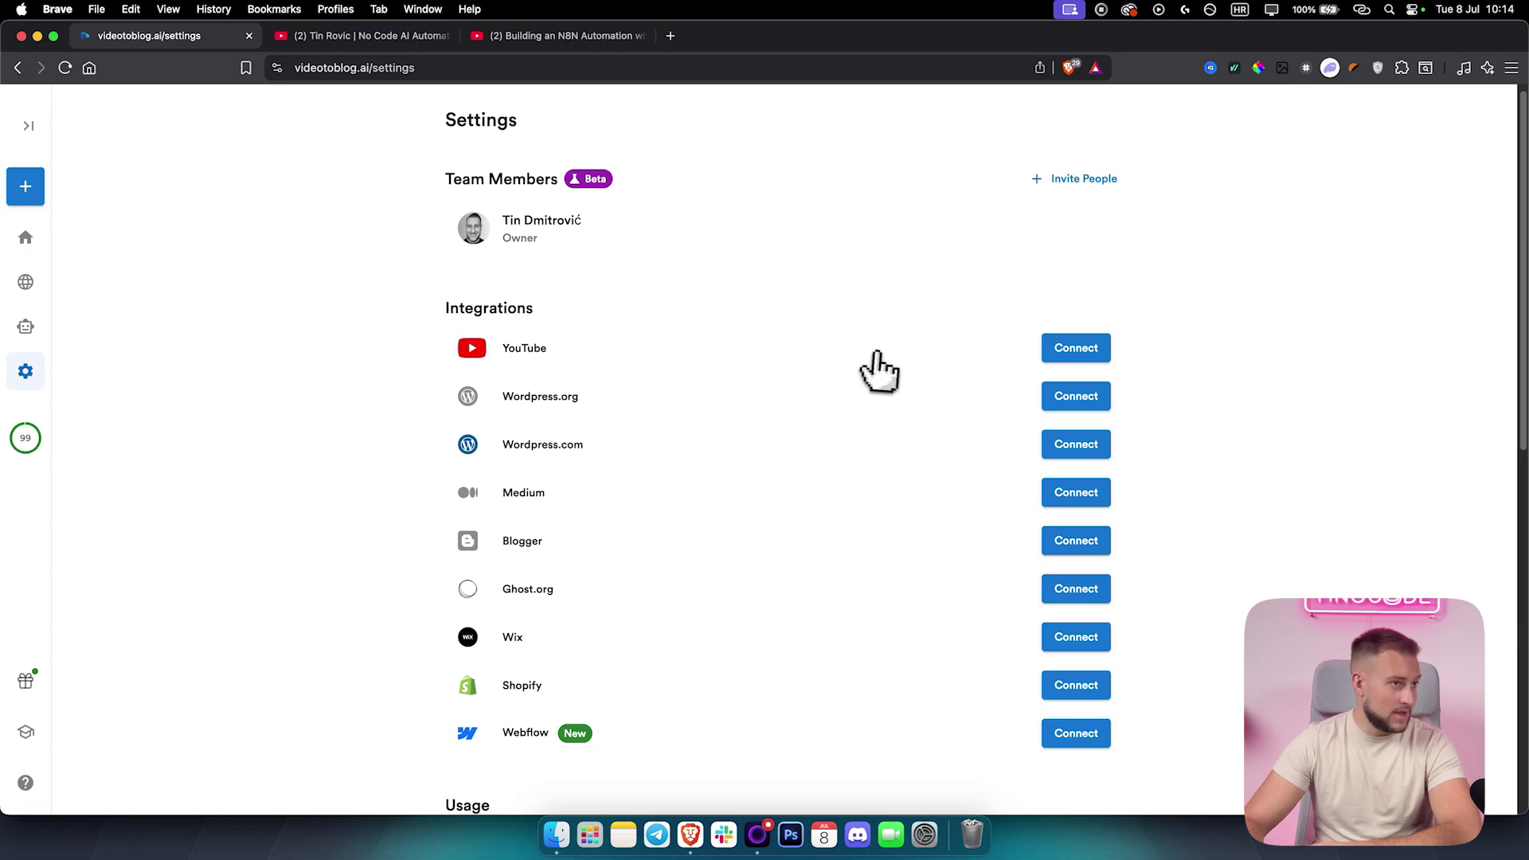
# - Back out of the YouTube and Wordpress.com connections, then open the Wordpress.org connection form
pyautogui.click(1099, 349)
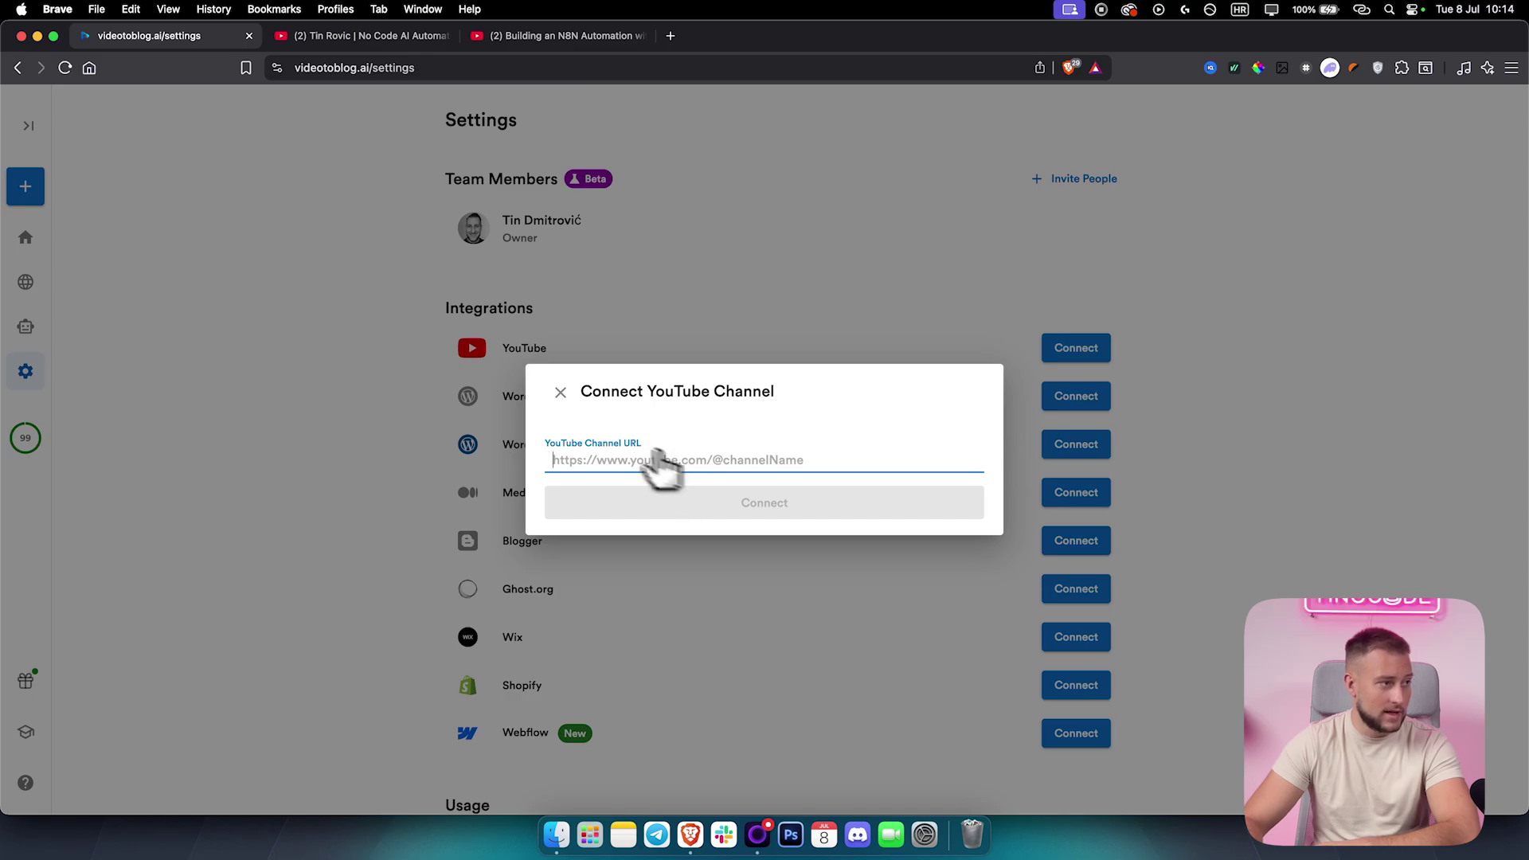
pyautogui.click(560, 393)
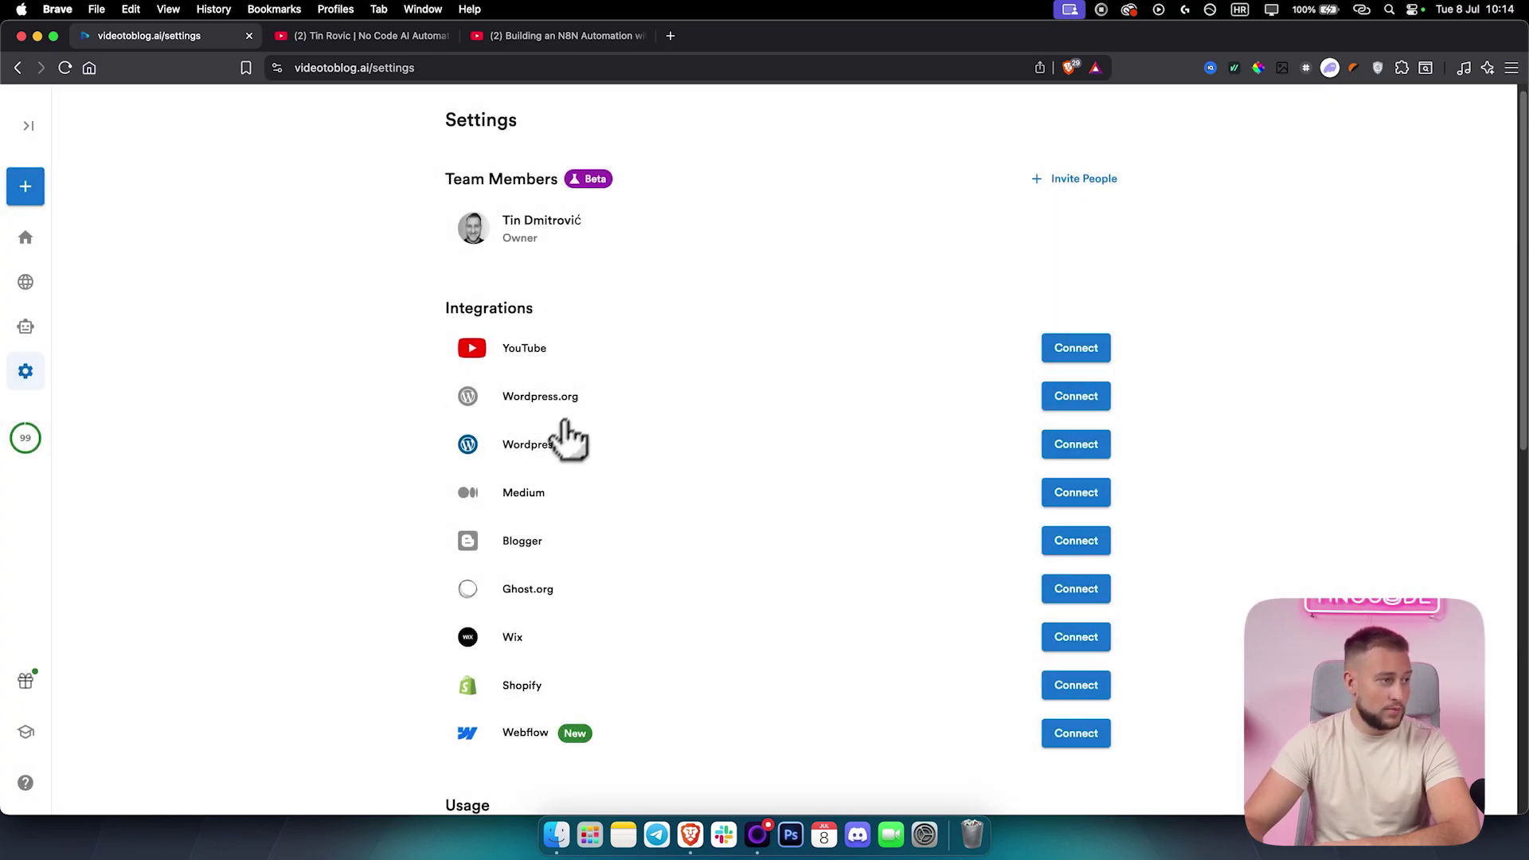
pyautogui.click(1082, 448)
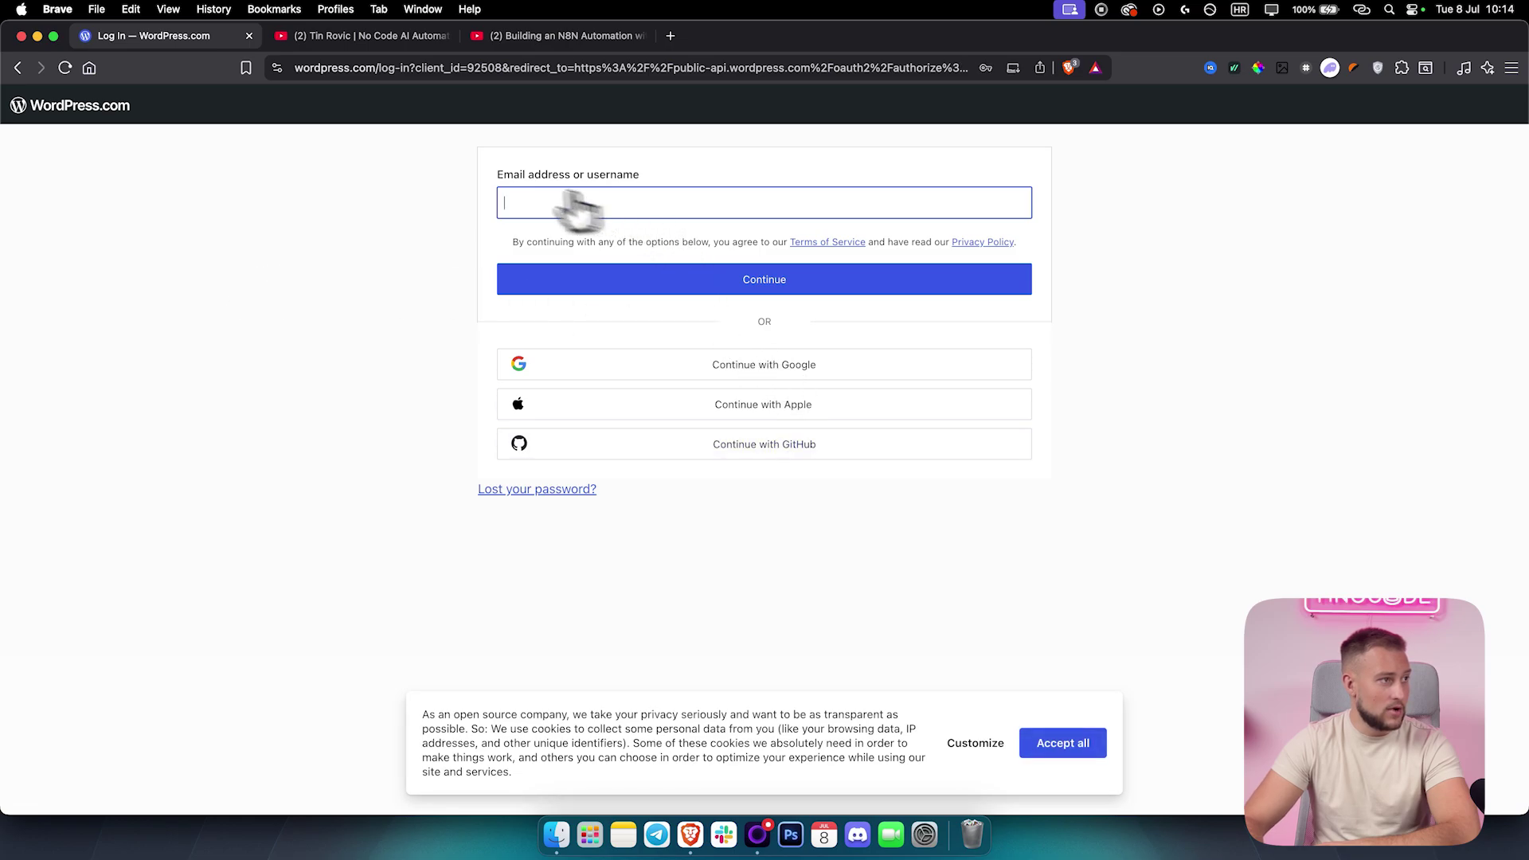
pyautogui.click(18, 67)
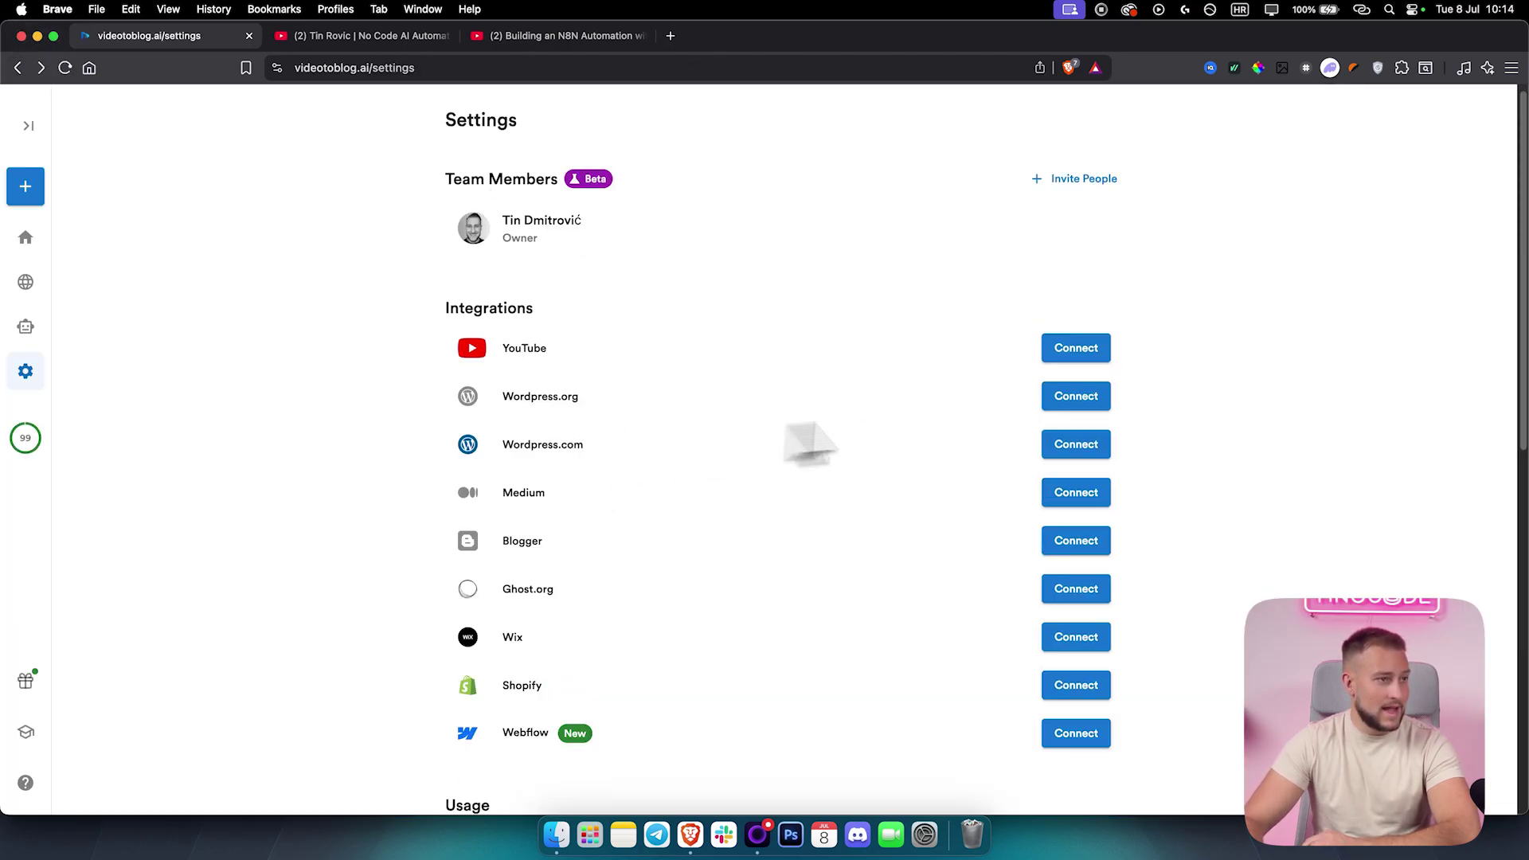
pyautogui.click(1066, 404)
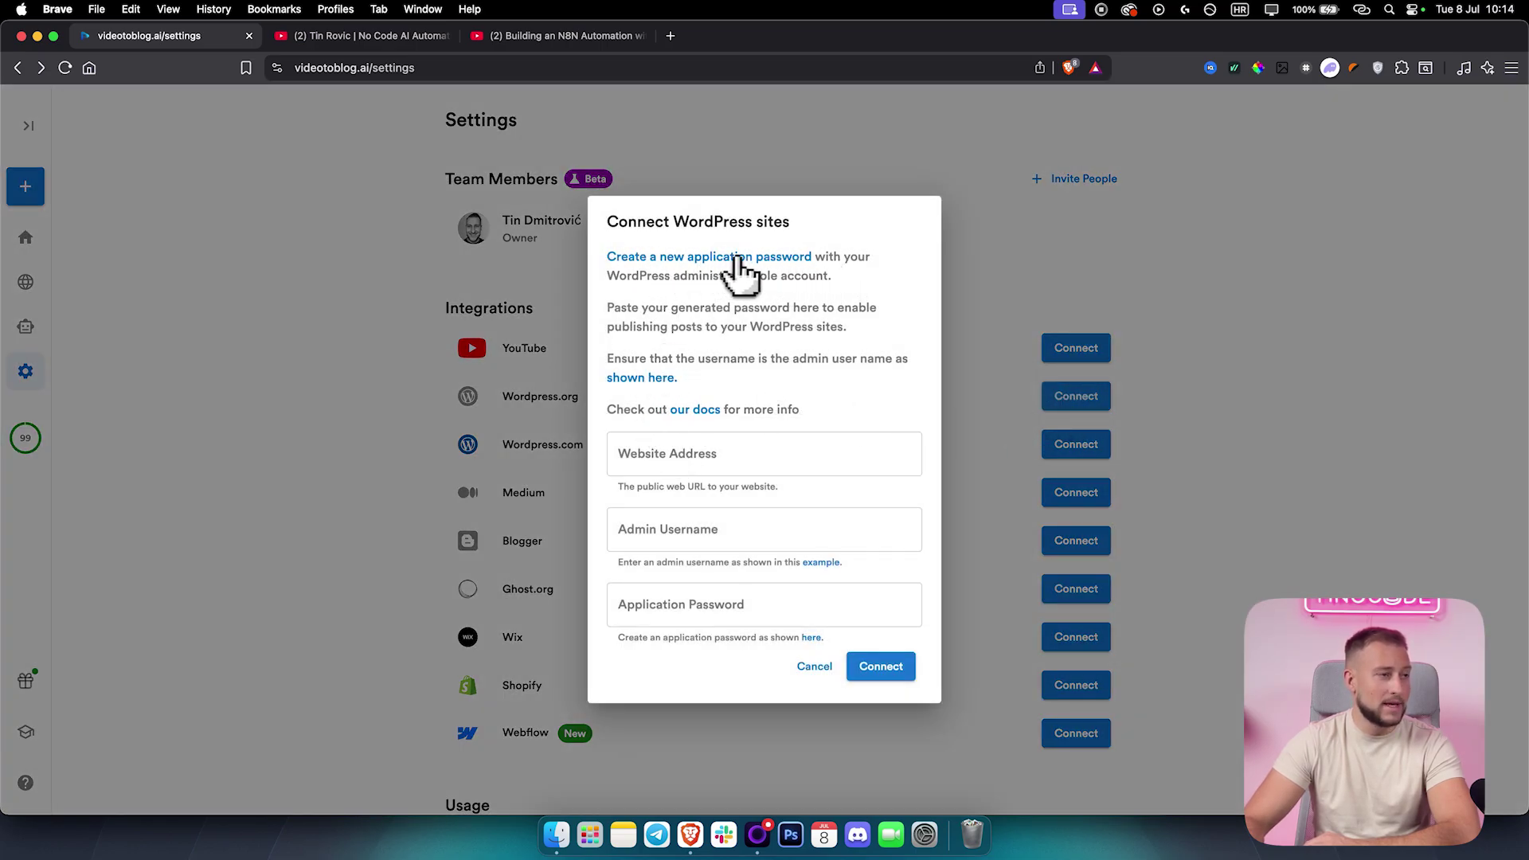
# - Read the guide to creating a WordPress application password in its new tab
pyautogui.click(669, 255)
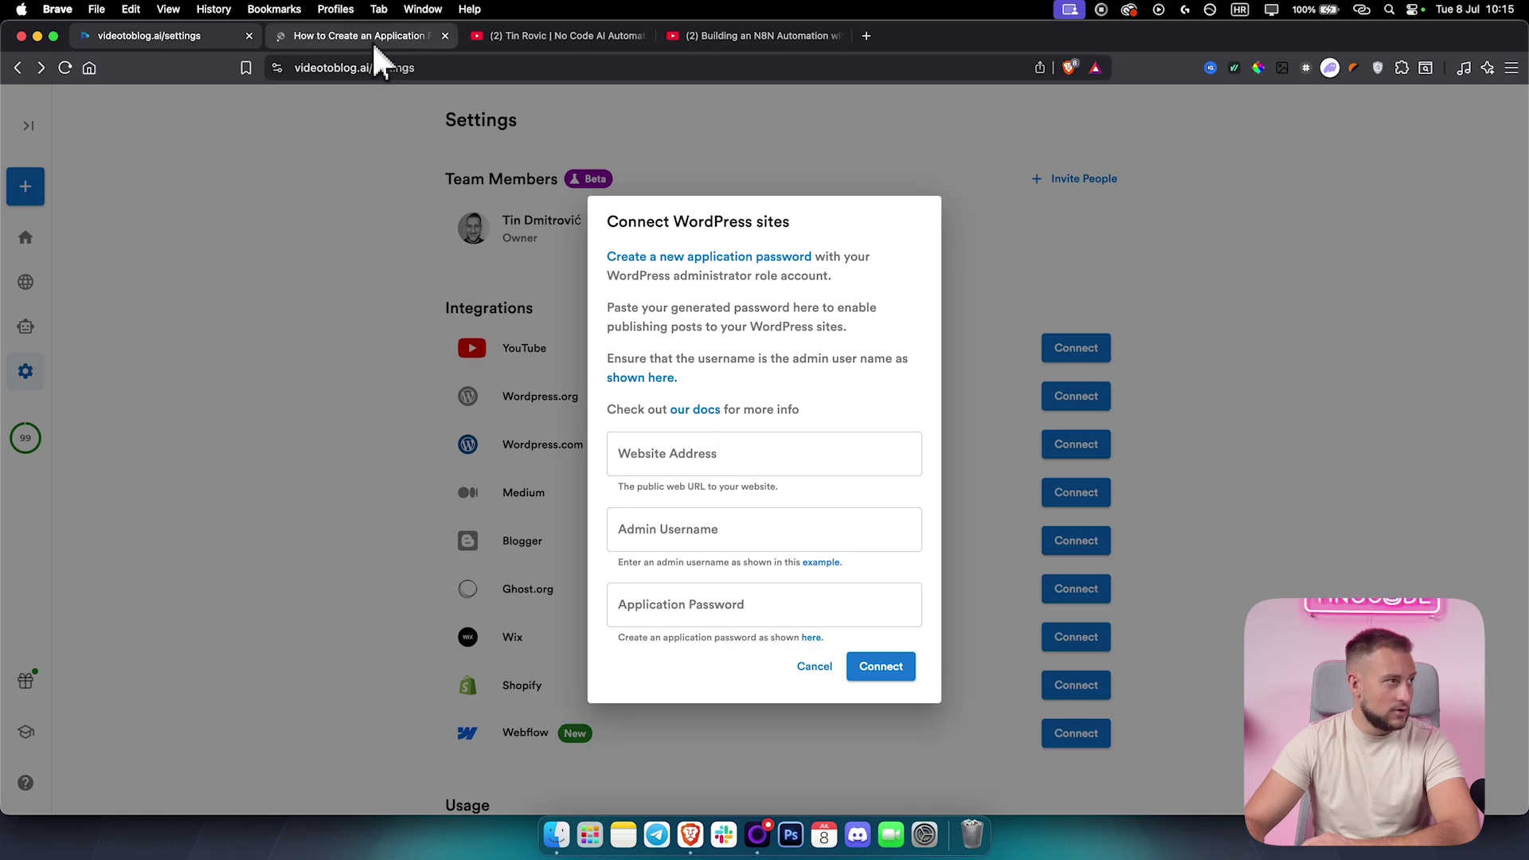
pyautogui.click(371, 41)
pyautogui.scroll(-15, 332, 470)
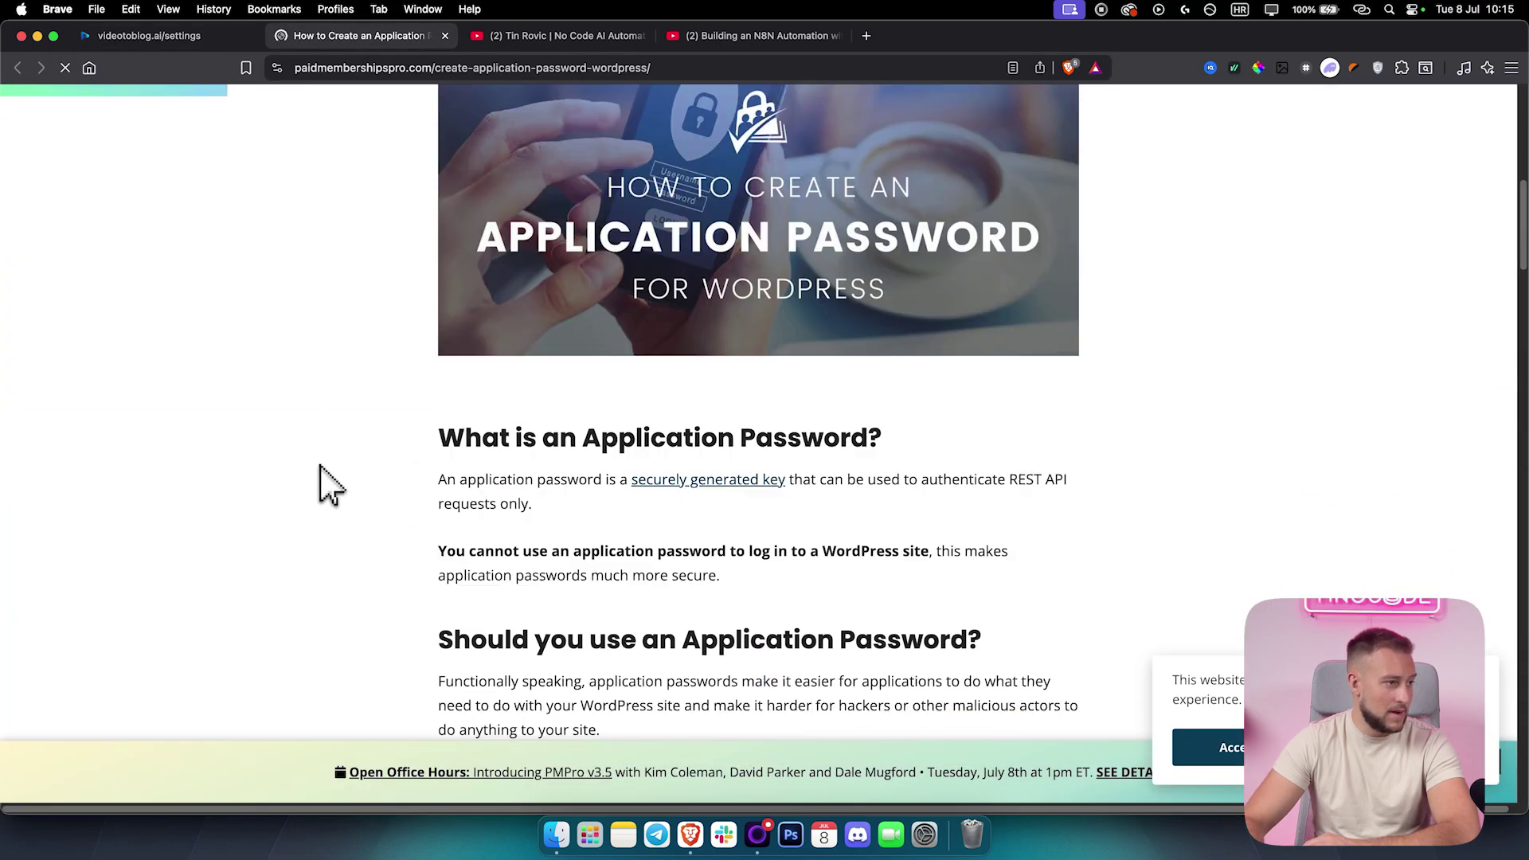
pyautogui.scroll(-10, 320, 462)
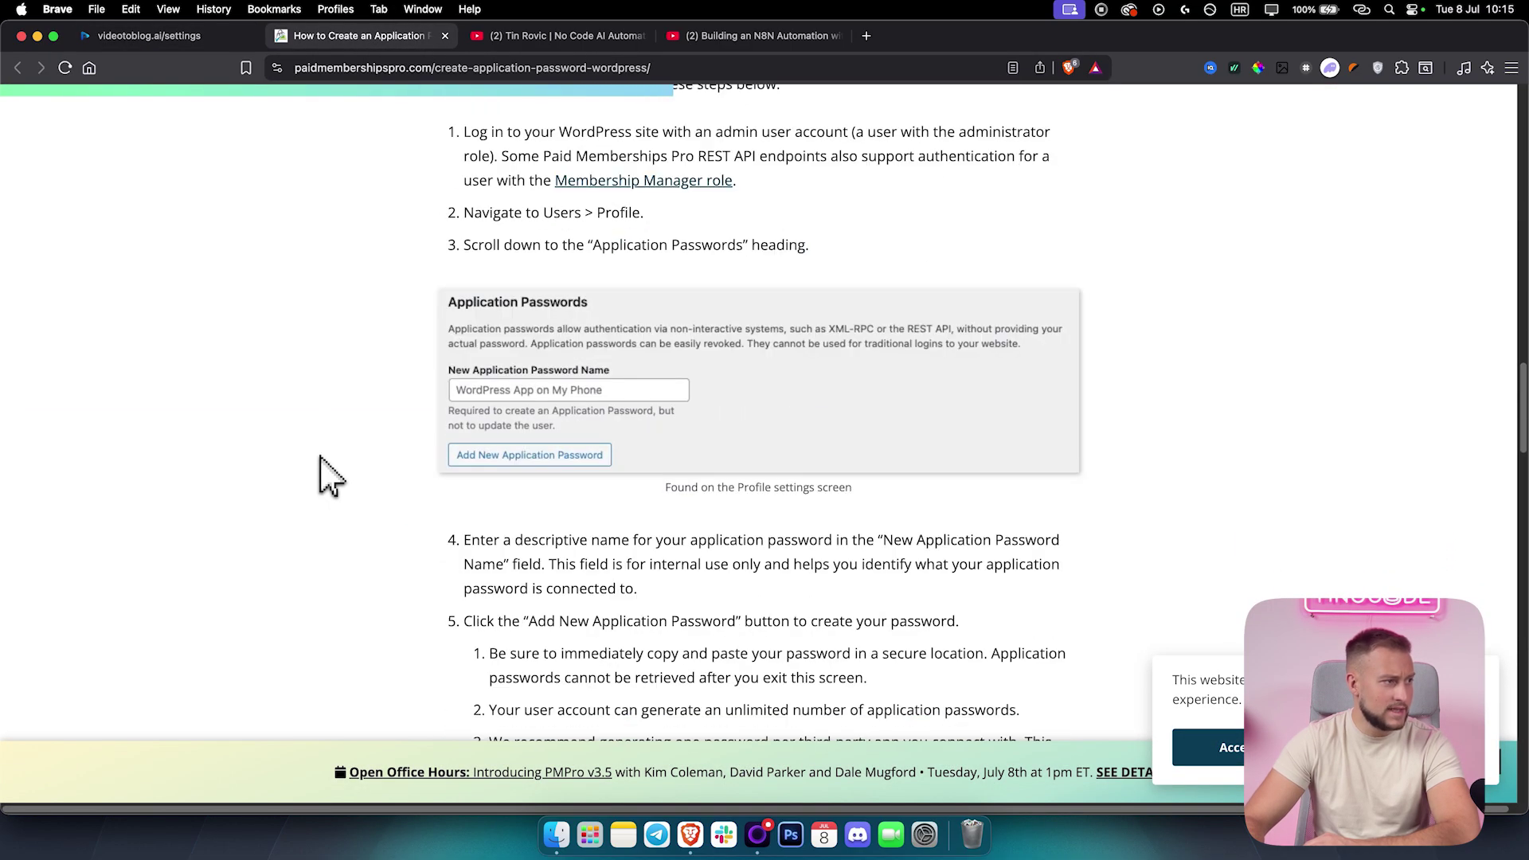
# - Return to Settings and cancel the WordPress connection form without connecting
pyautogui.click(197, 42)
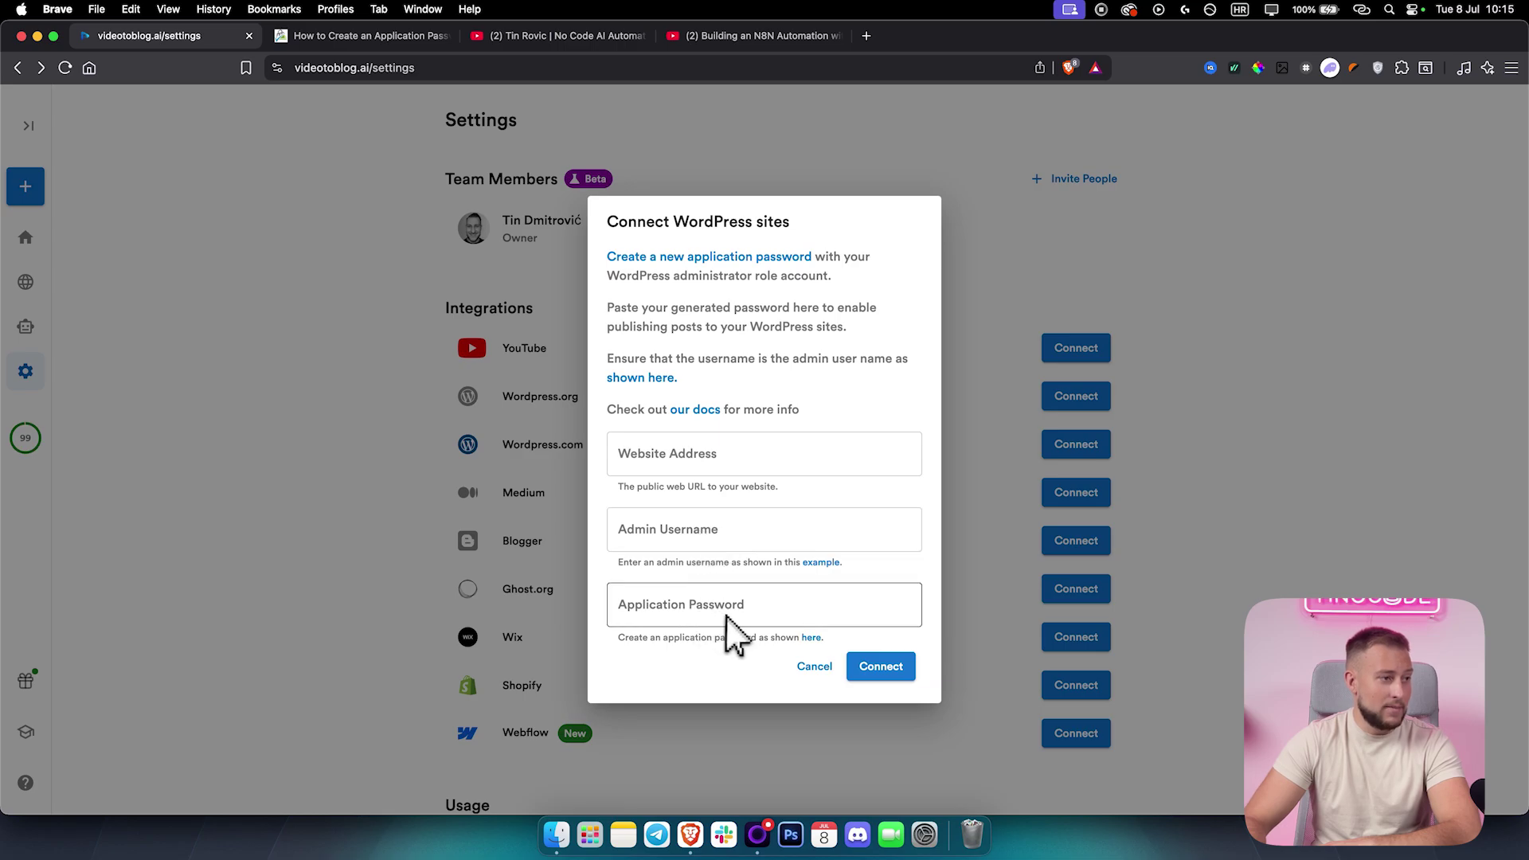
pyautogui.click(954, 350)
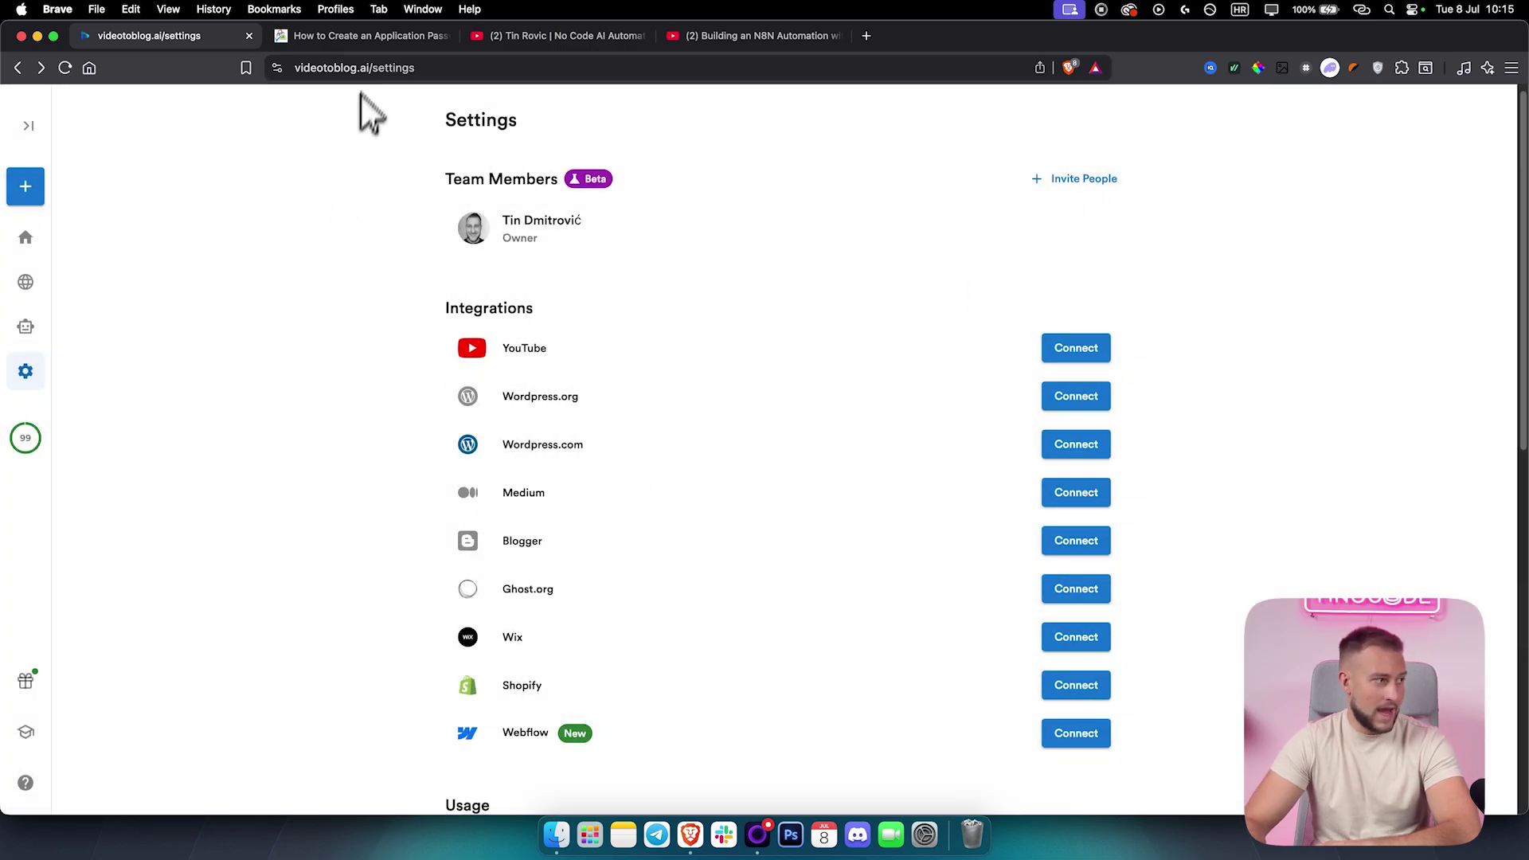
pyautogui.scroll(1, 279, 319)
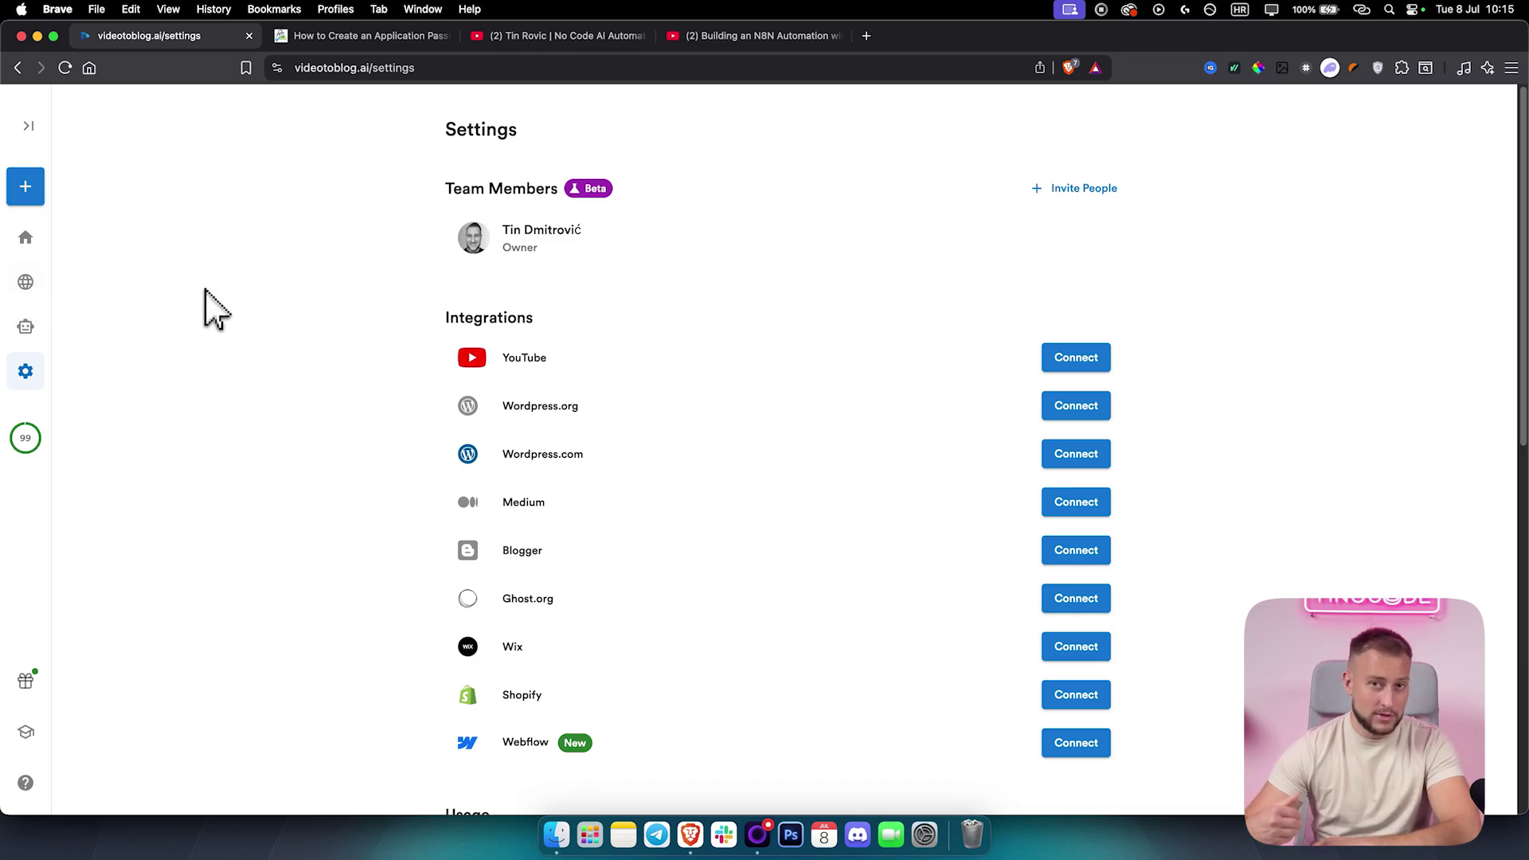
# - Check the remaining blog post count on the 99 usage ring
pyautogui.moveTo(29, 443)
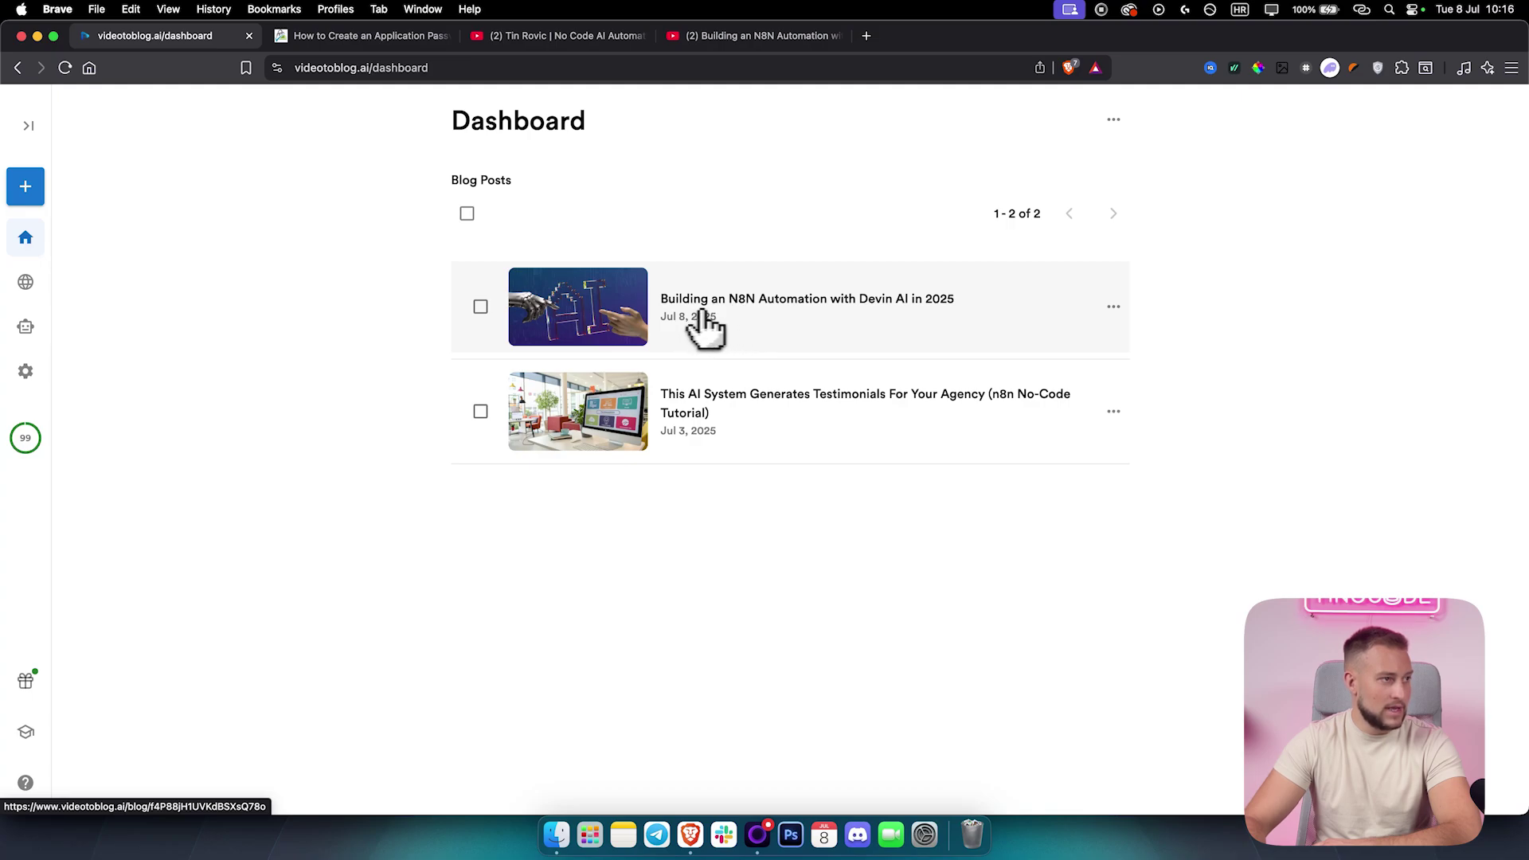
pyautogui.click(884, 319)
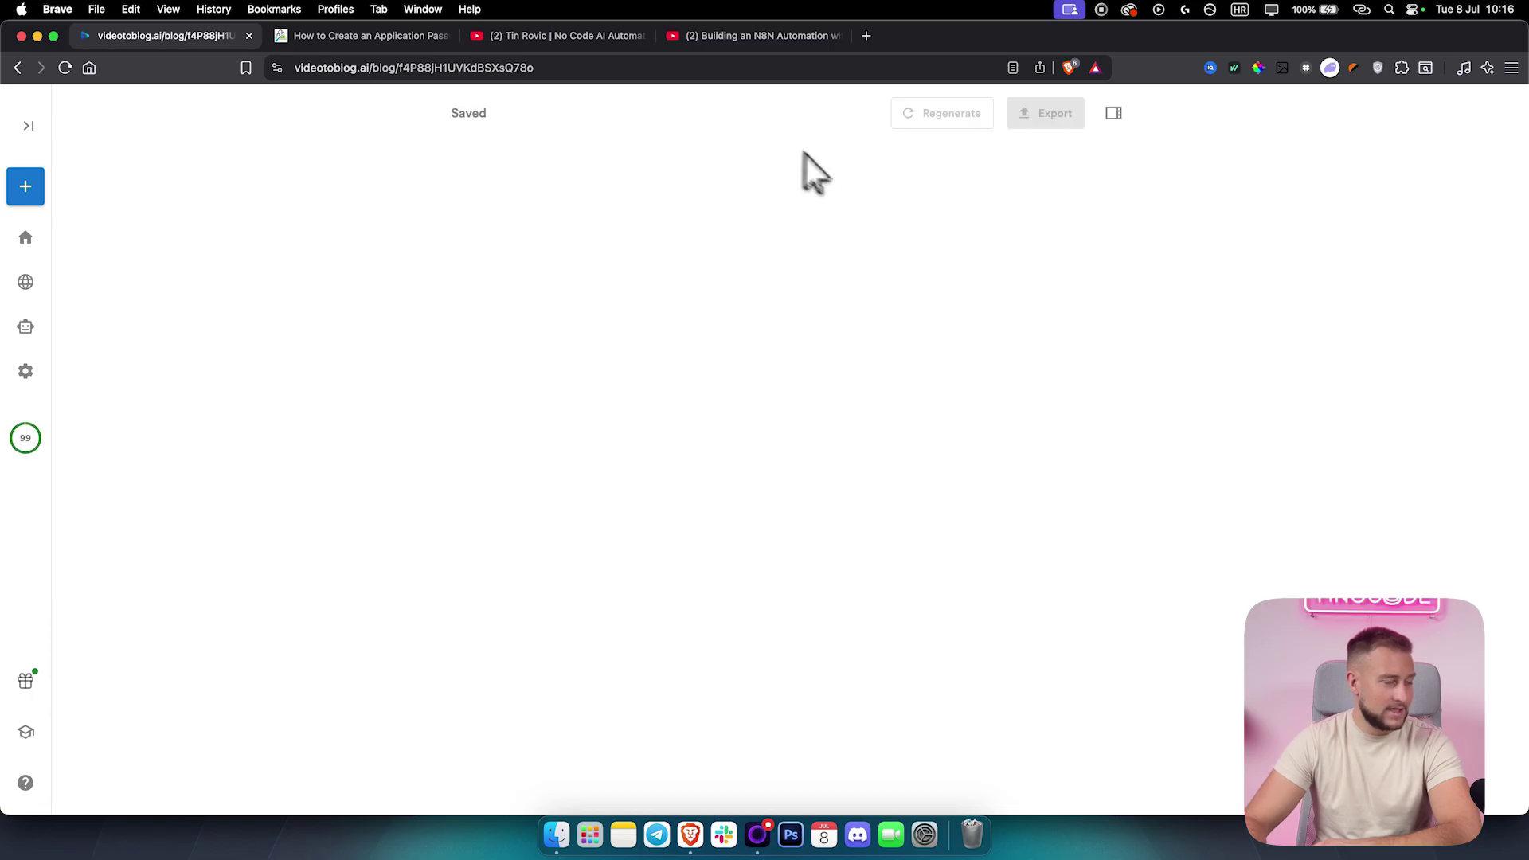
pyautogui.scroll(-3, 341, 423)
pyautogui.scroll(-5, 341, 424)
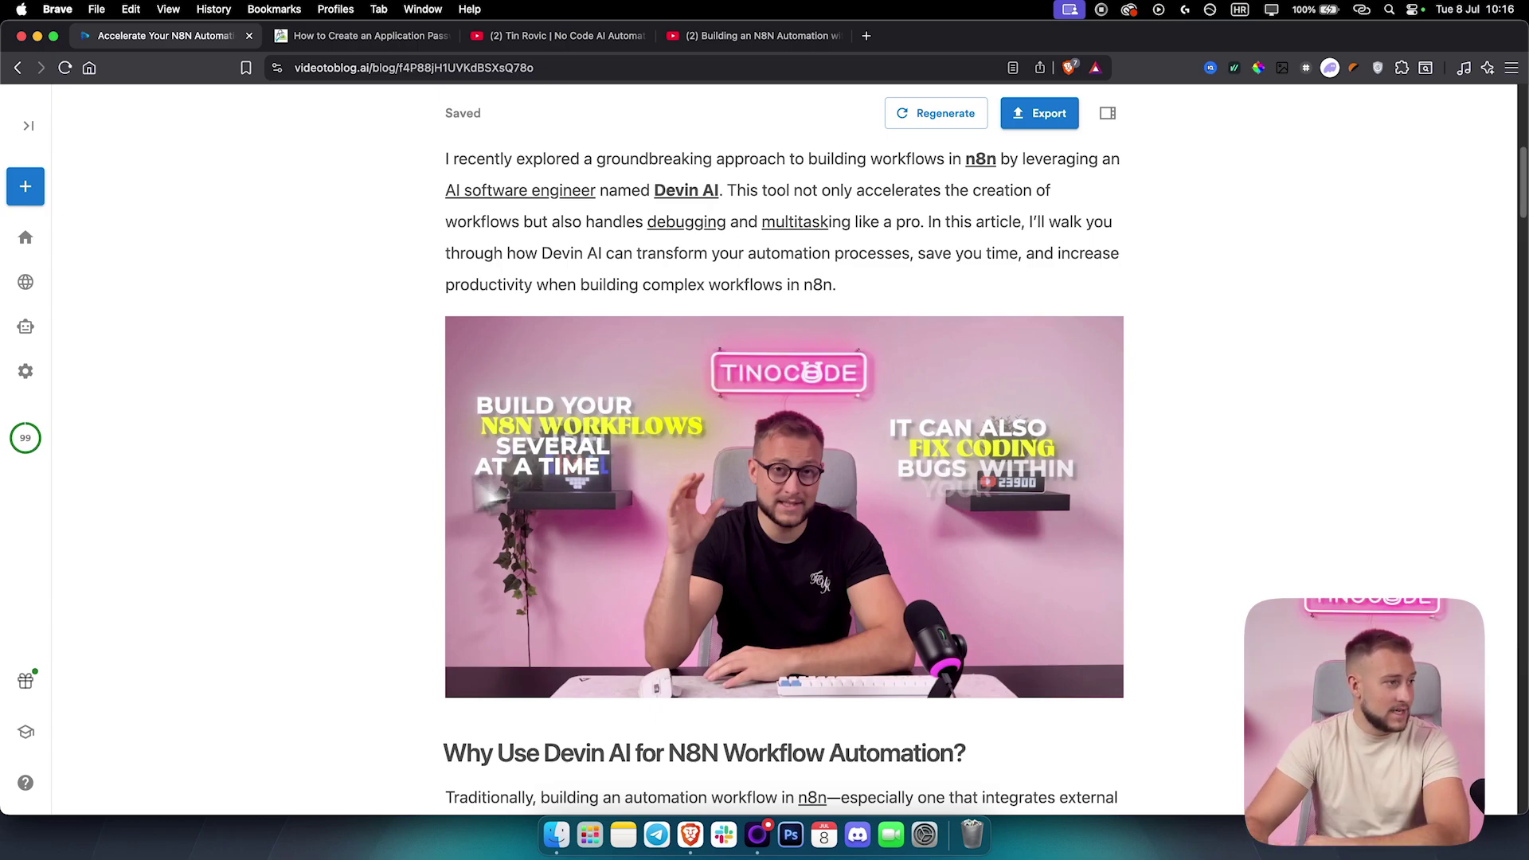
pyautogui.scroll(5, 563, 513)
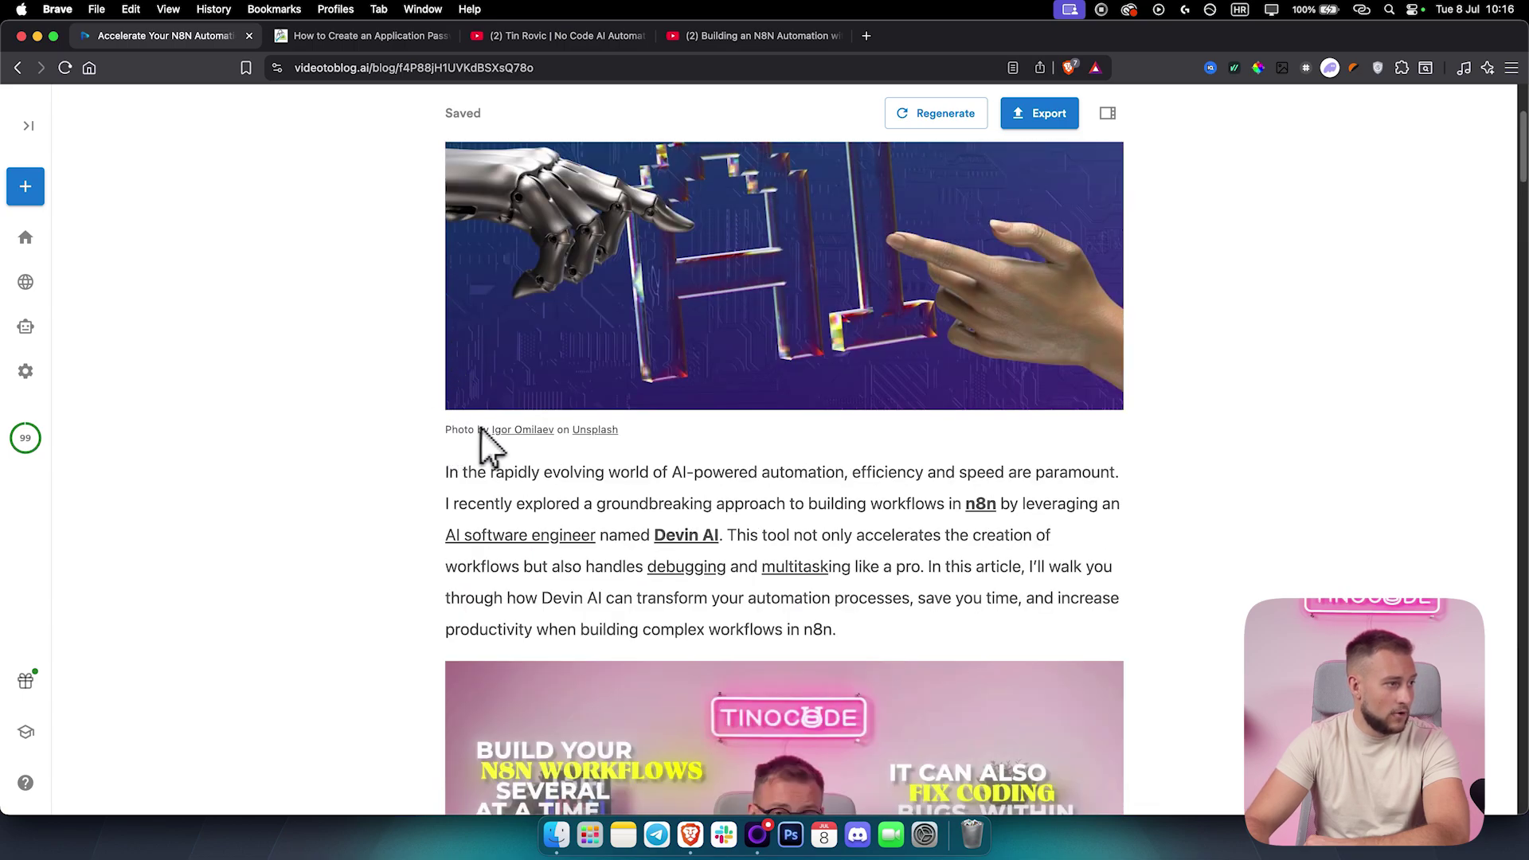
pyautogui.scroll(3, 830, 352)
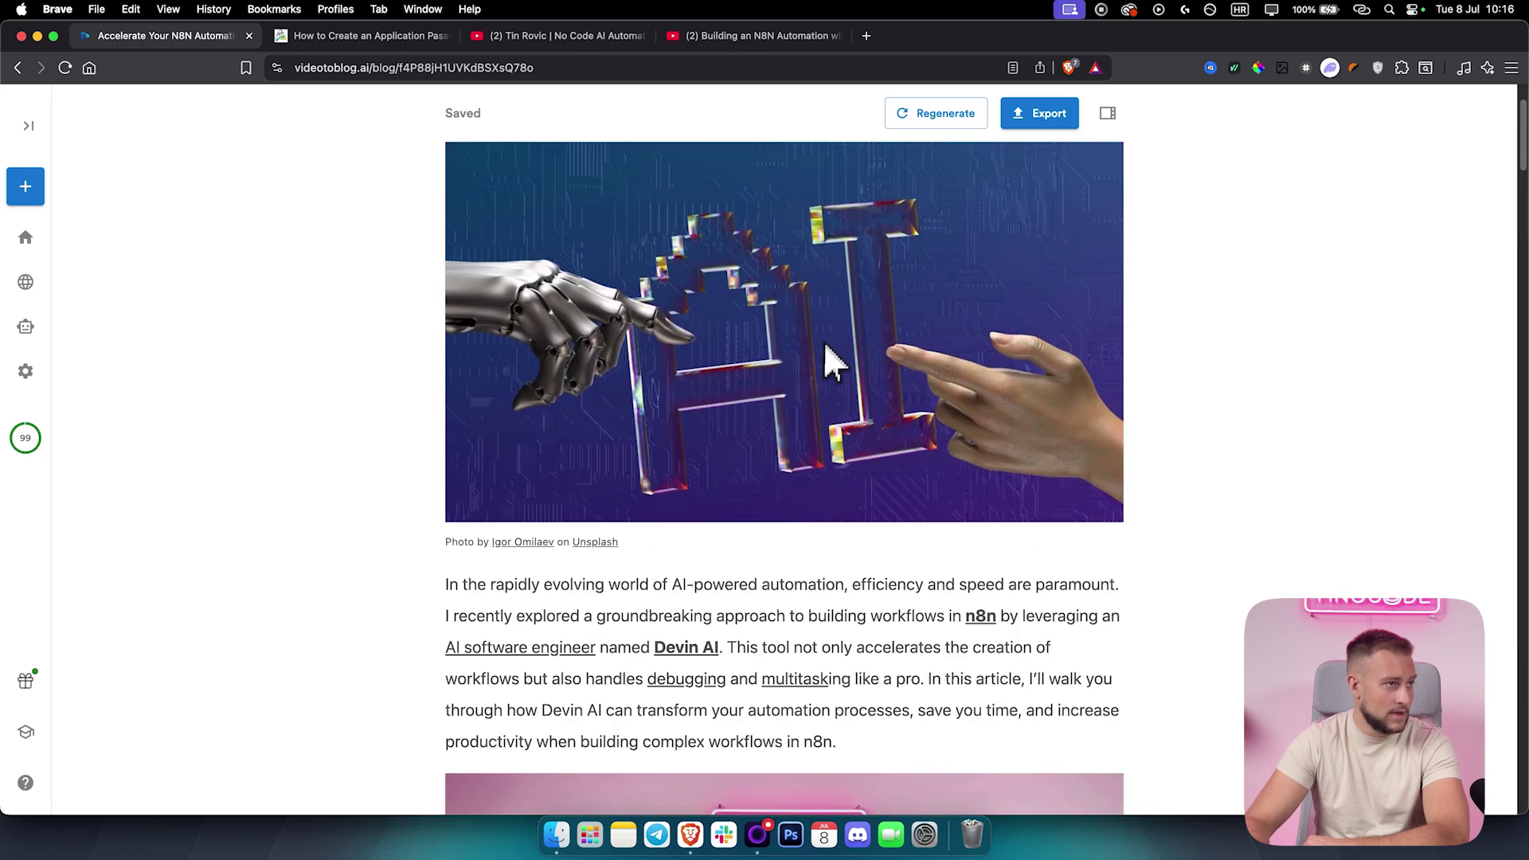
pyautogui.scroll(-4, 647, 498)
pyautogui.scroll(-1, 646, 497)
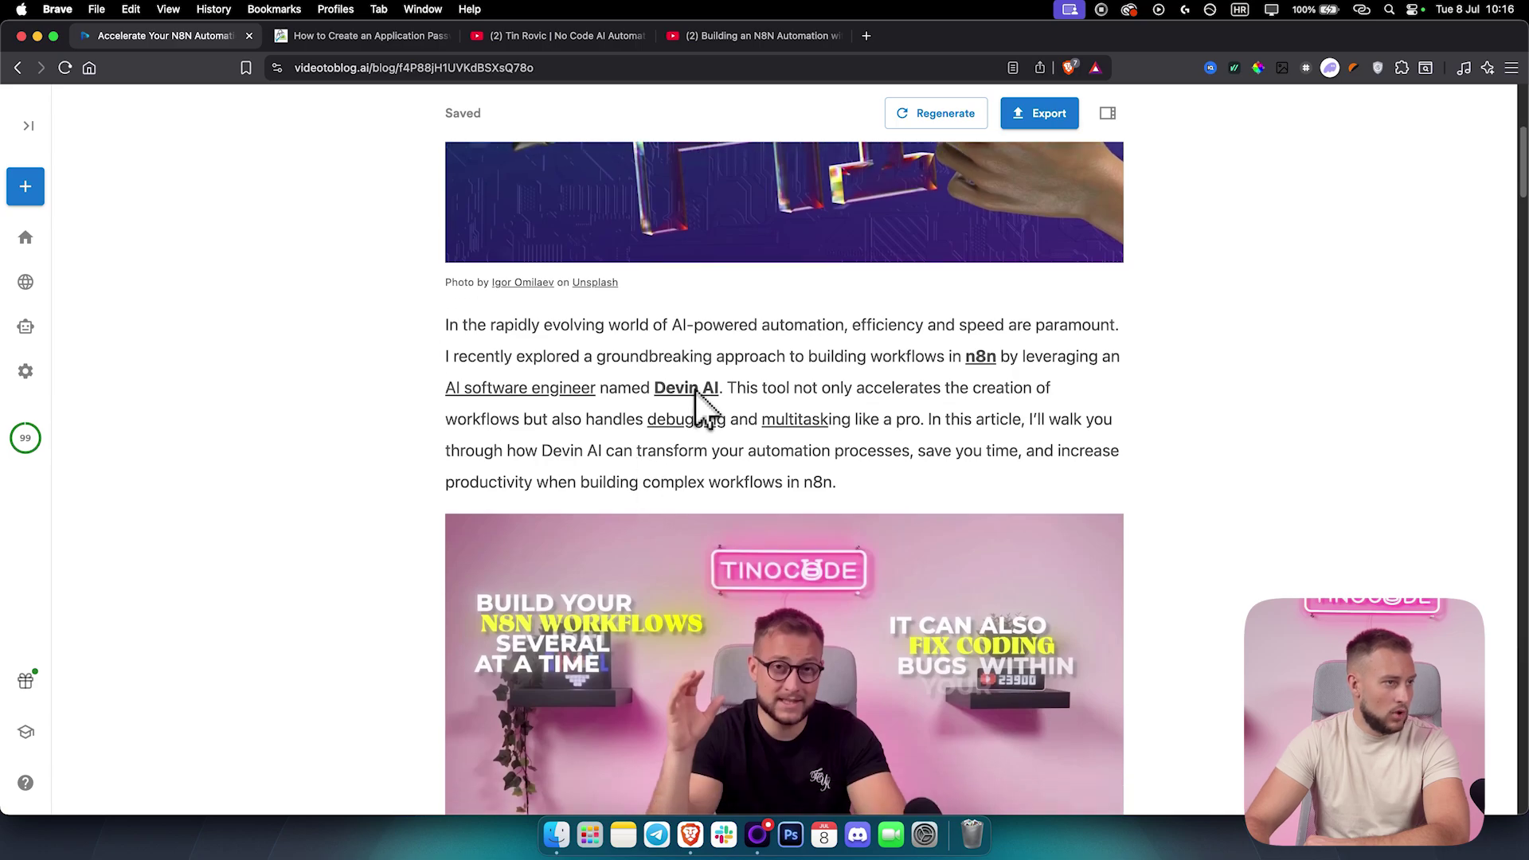
pyautogui.scroll(-10, 724, 505)
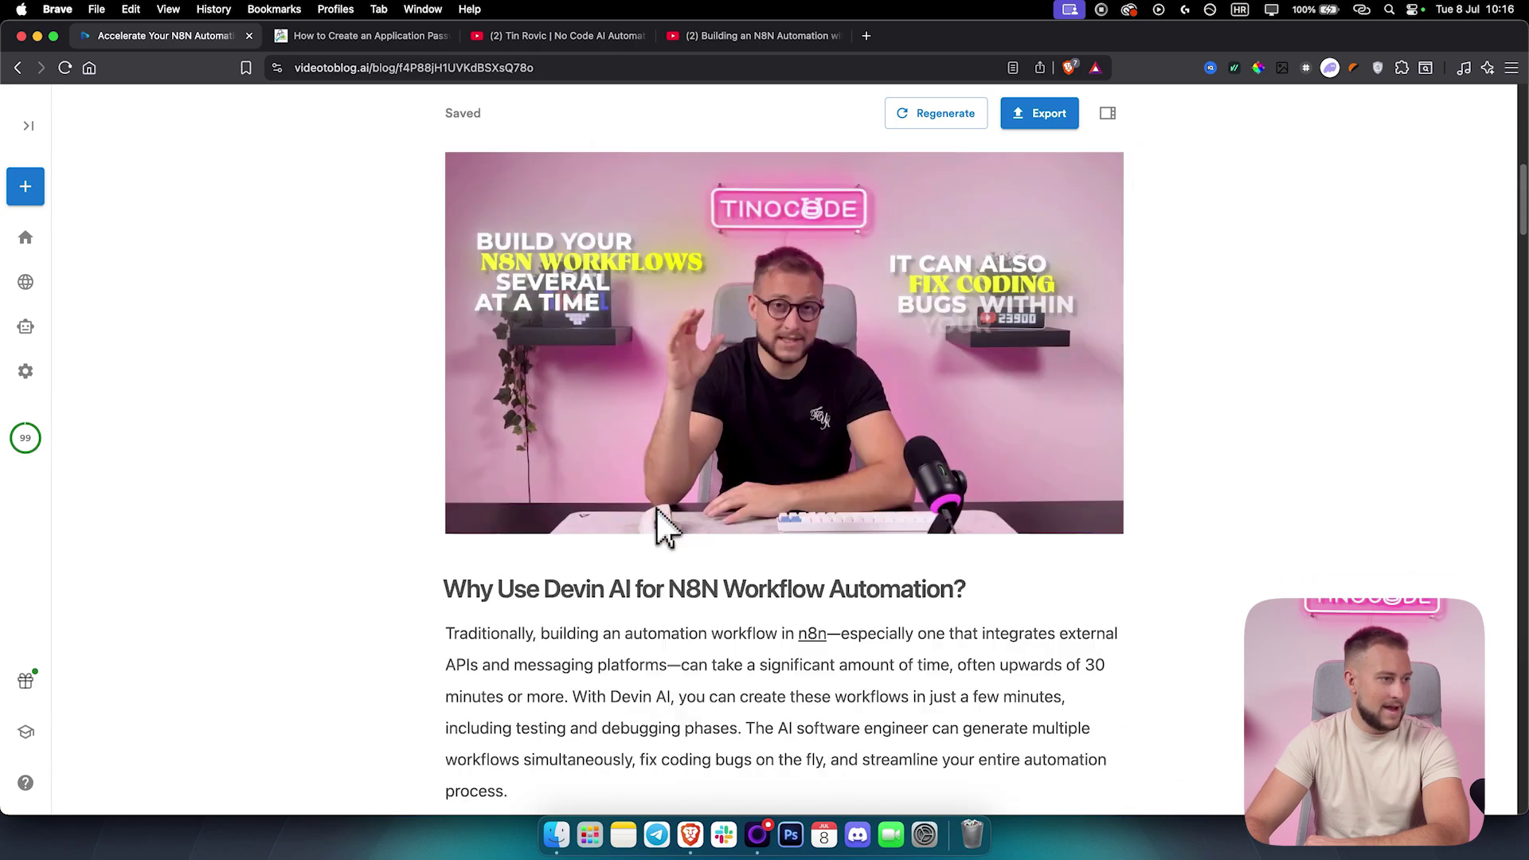
pyautogui.scroll(-8, 655, 510)
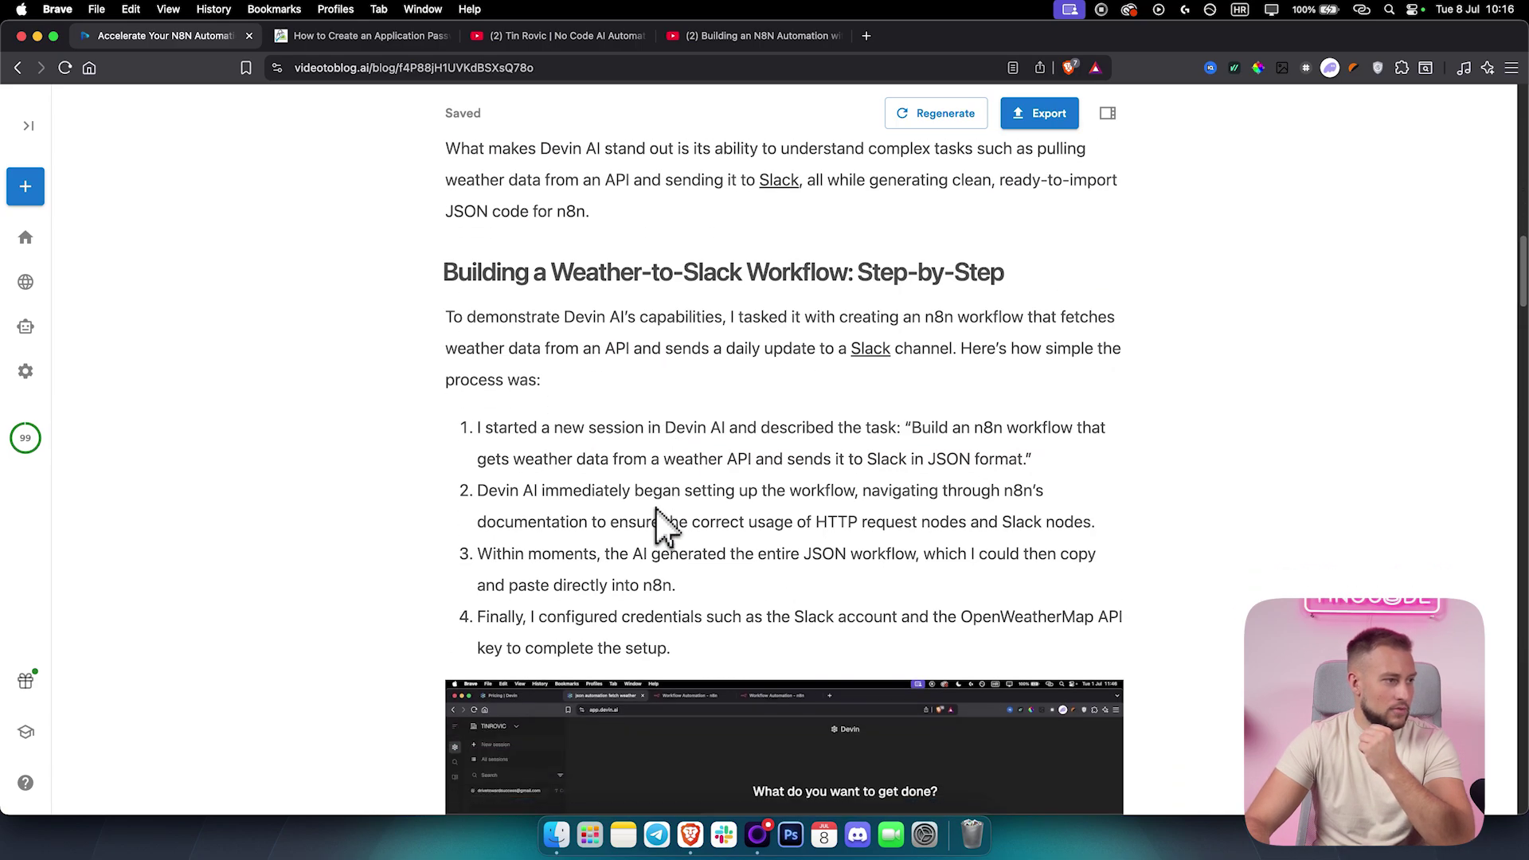
pyautogui.scroll(-2, 657, 511)
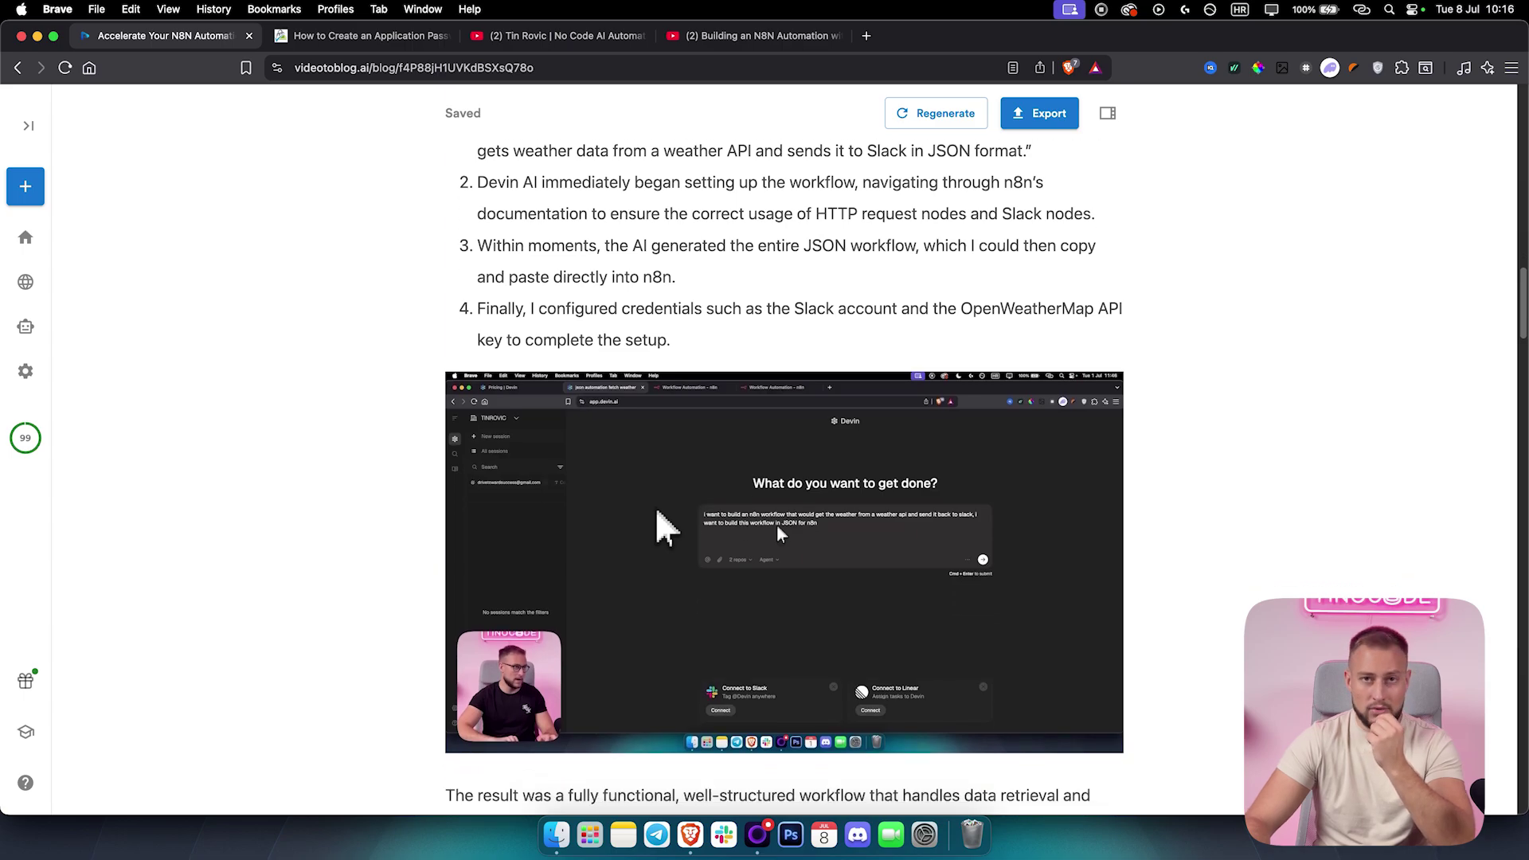
pyautogui.scroll(-10, 656, 509)
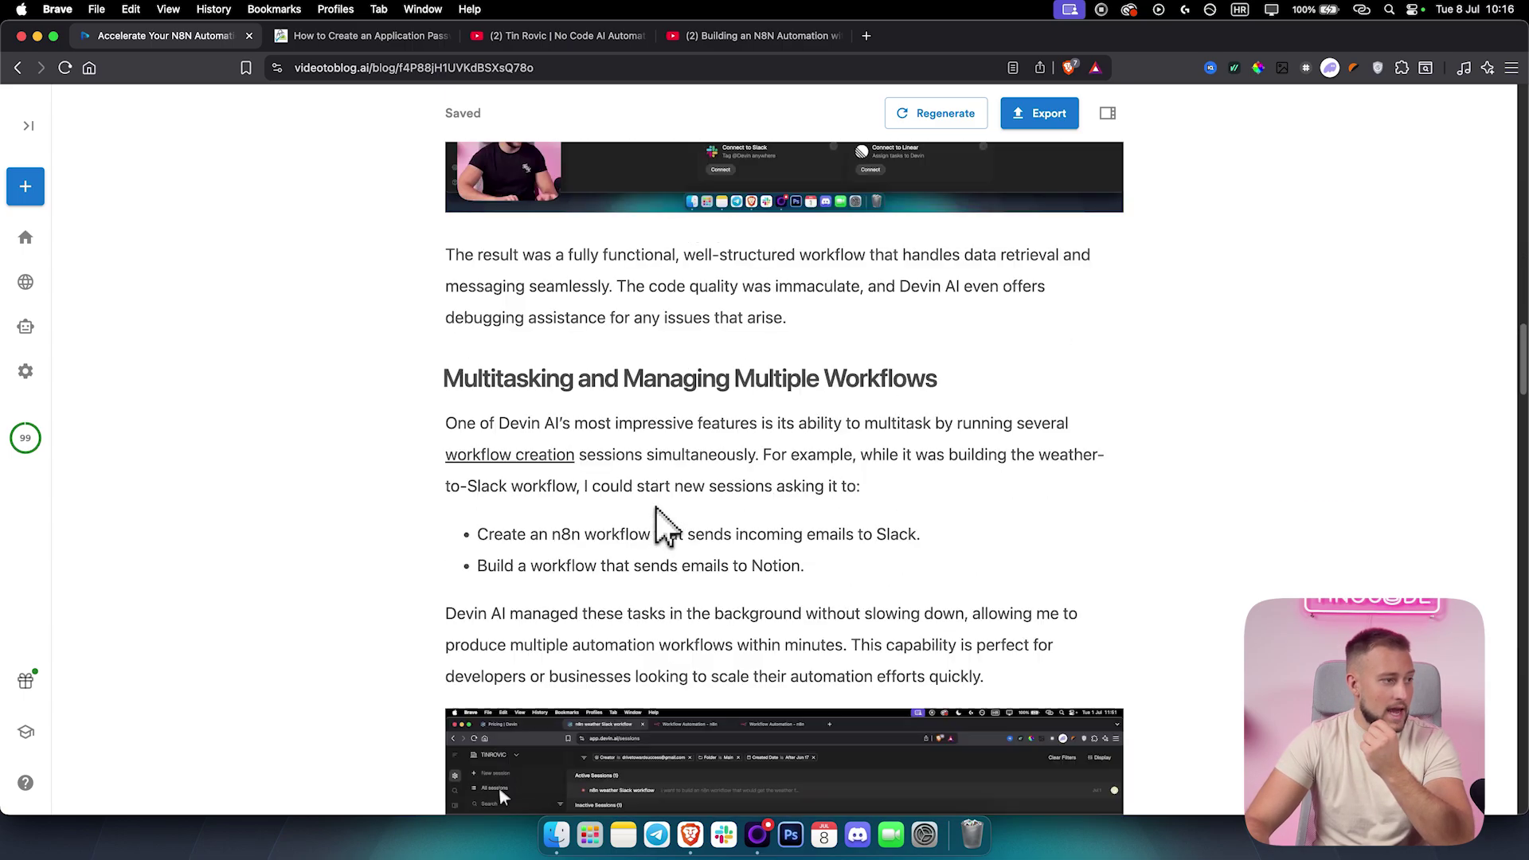
pyautogui.scroll(-8, 657, 514)
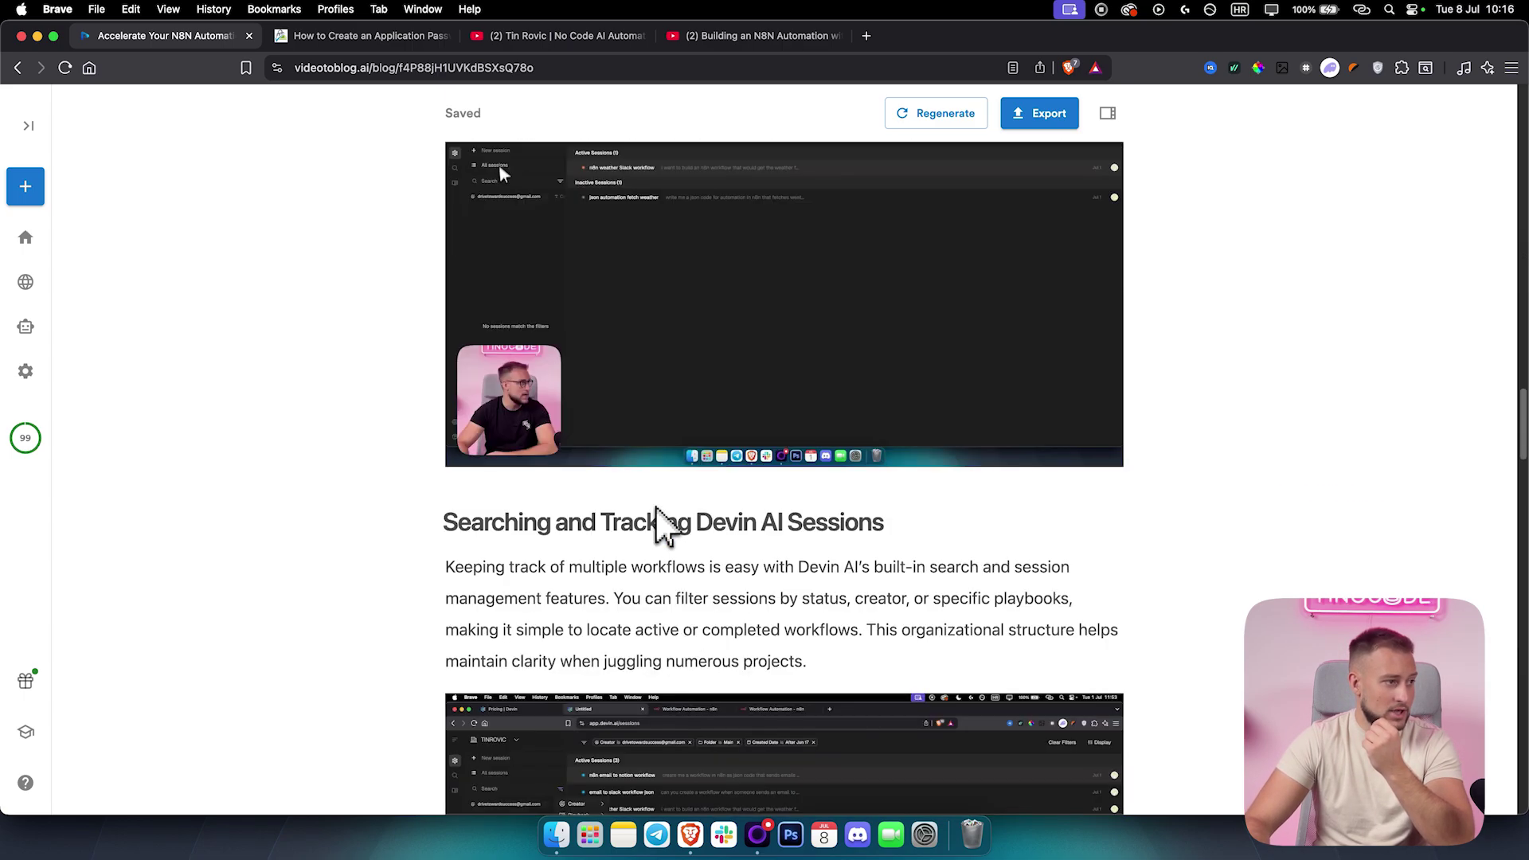
pyautogui.scroll(-8, 656, 510)
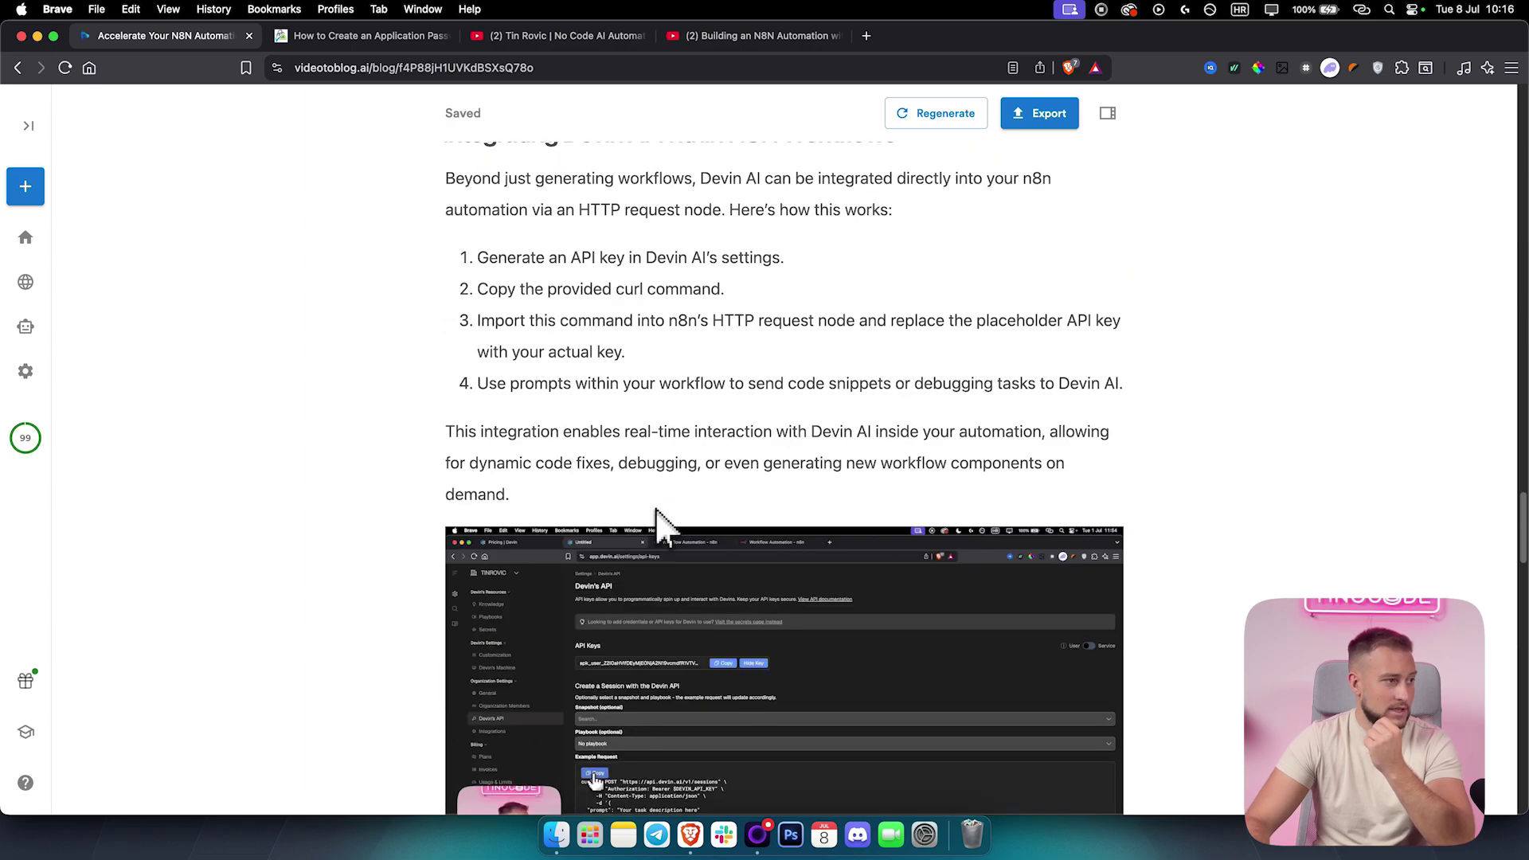
pyautogui.scroll(2, 656, 516)
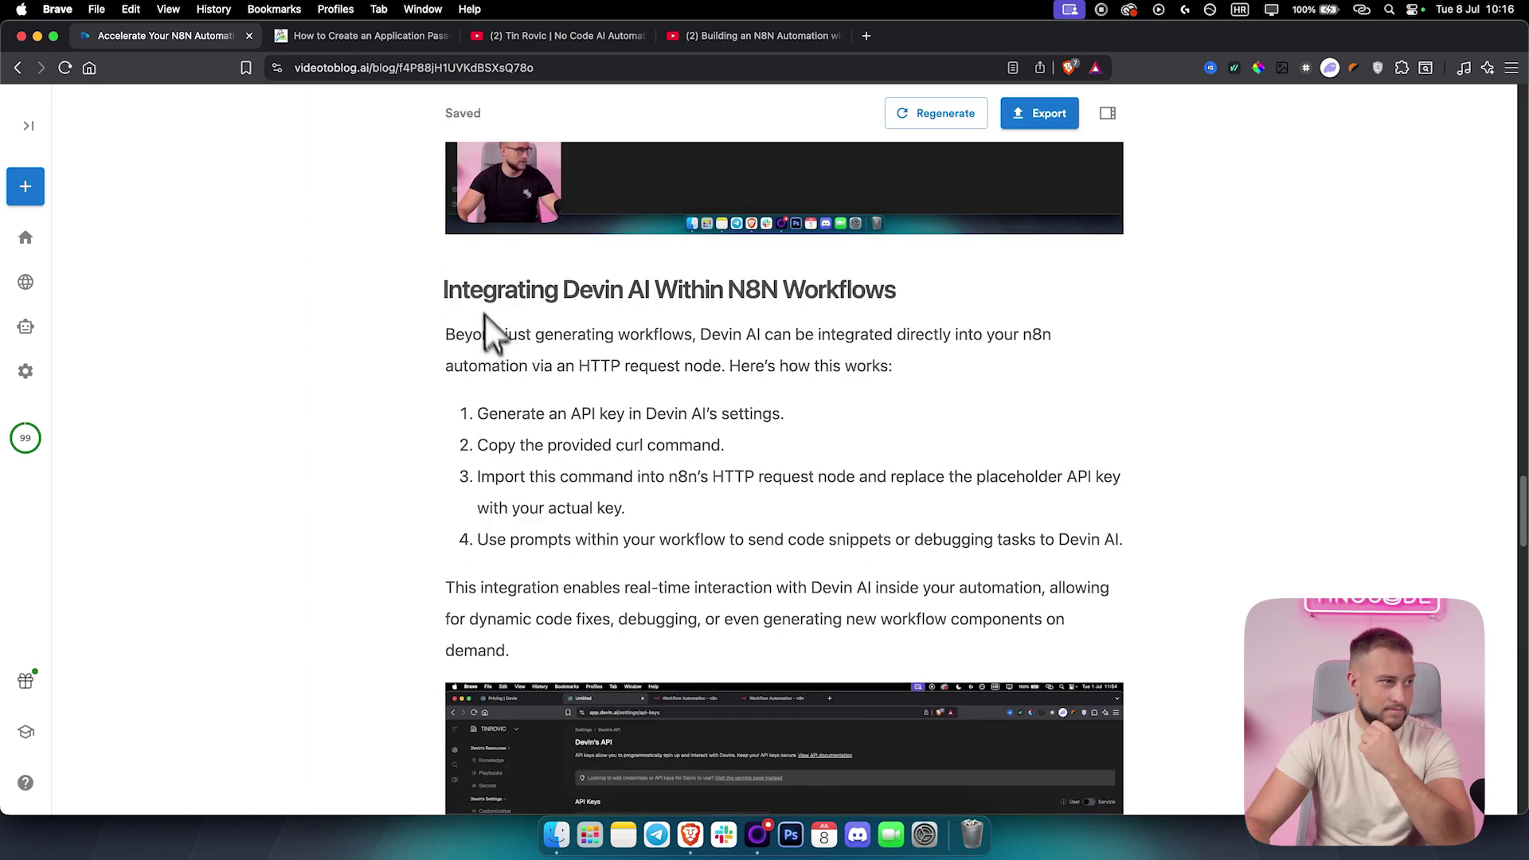
pyautogui.scroll(-8, 709, 428)
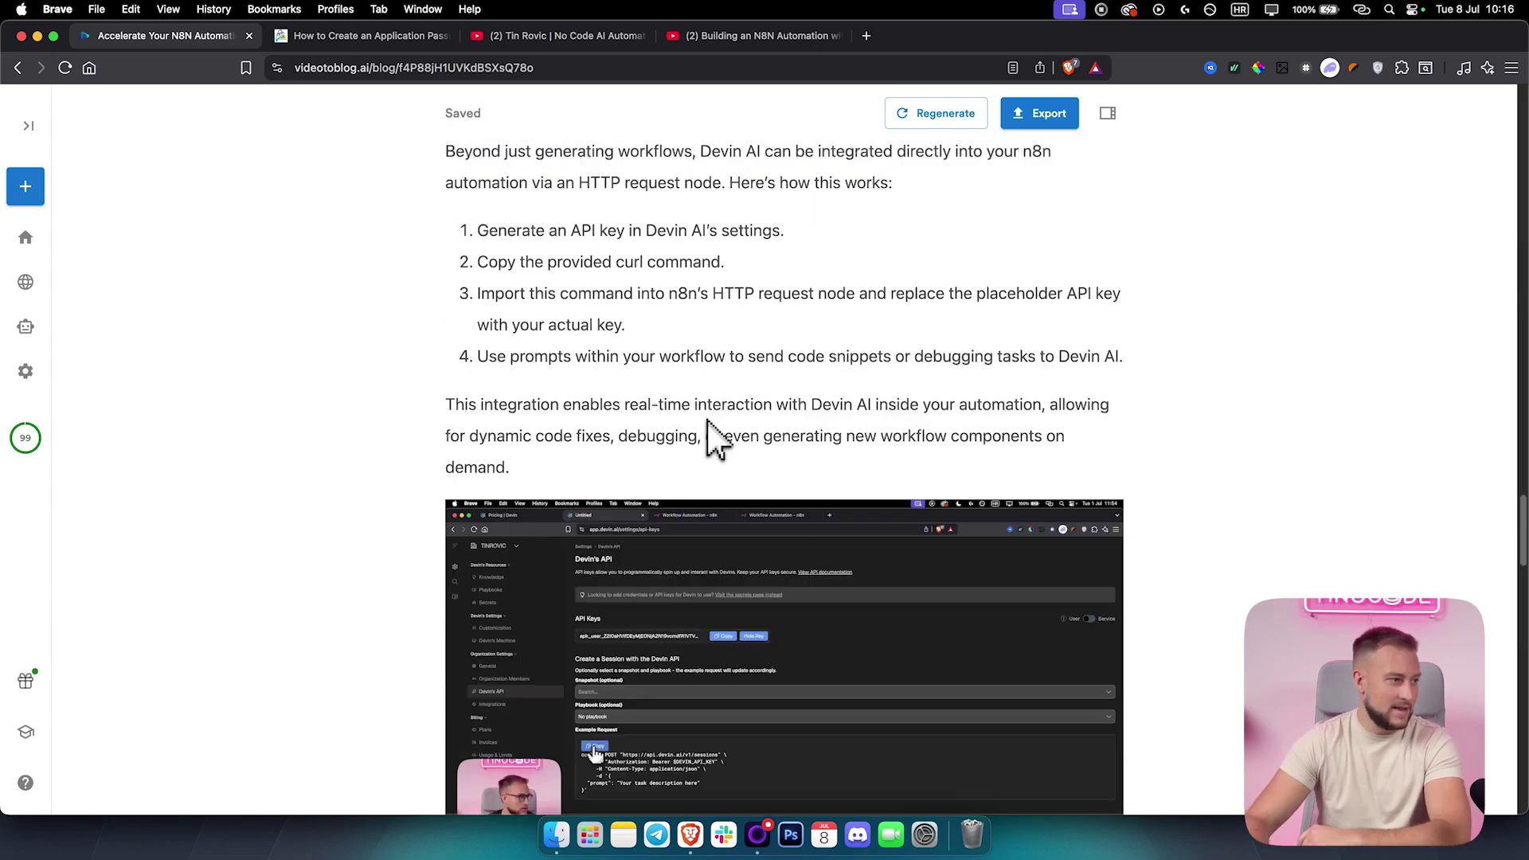
pyautogui.scroll(-12, 711, 438)
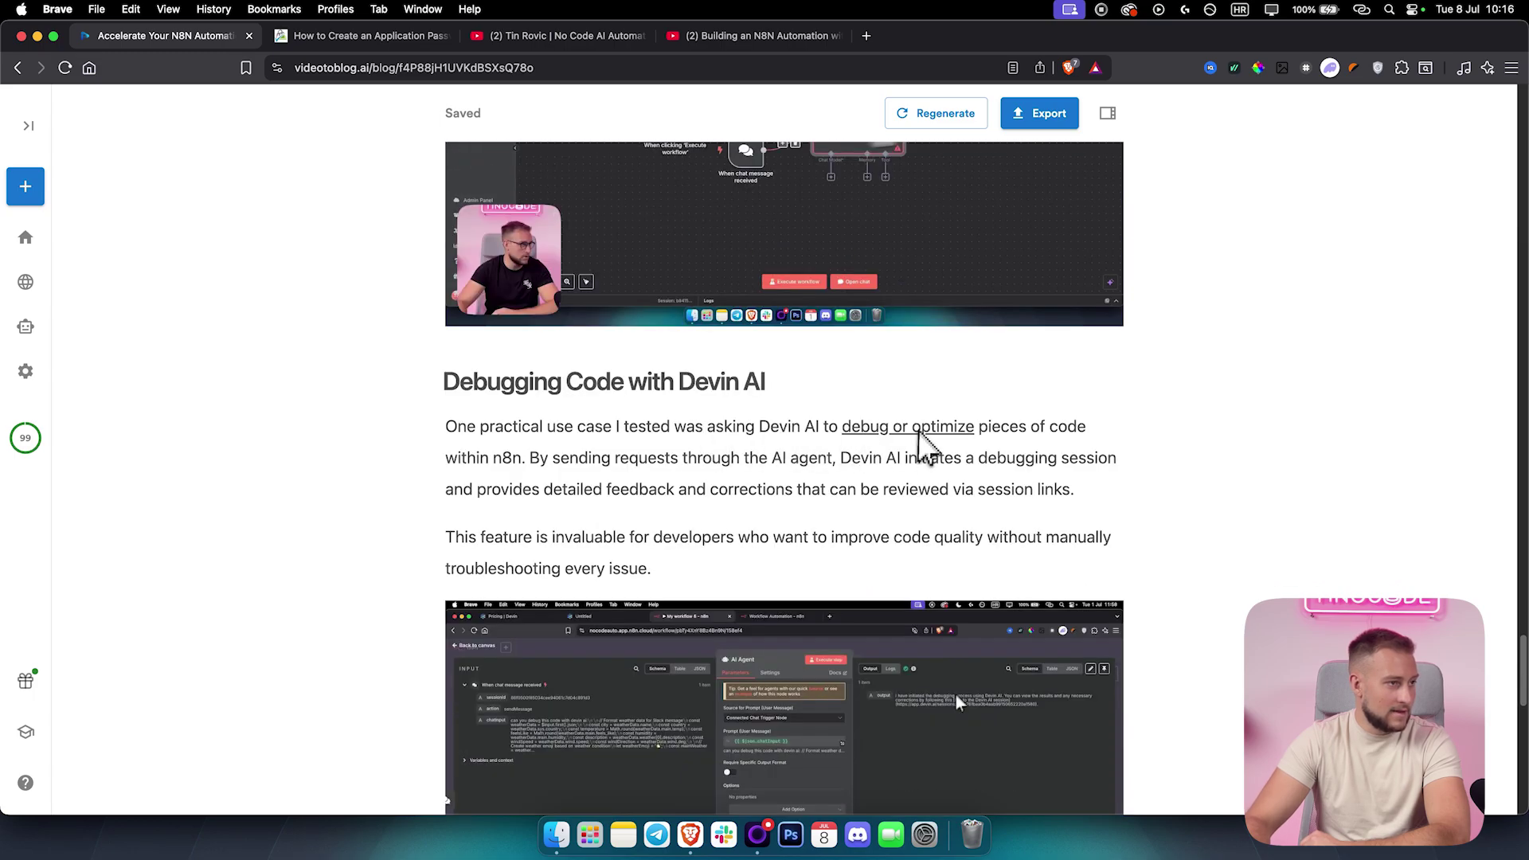
pyautogui.scroll(-15, 693, 486)
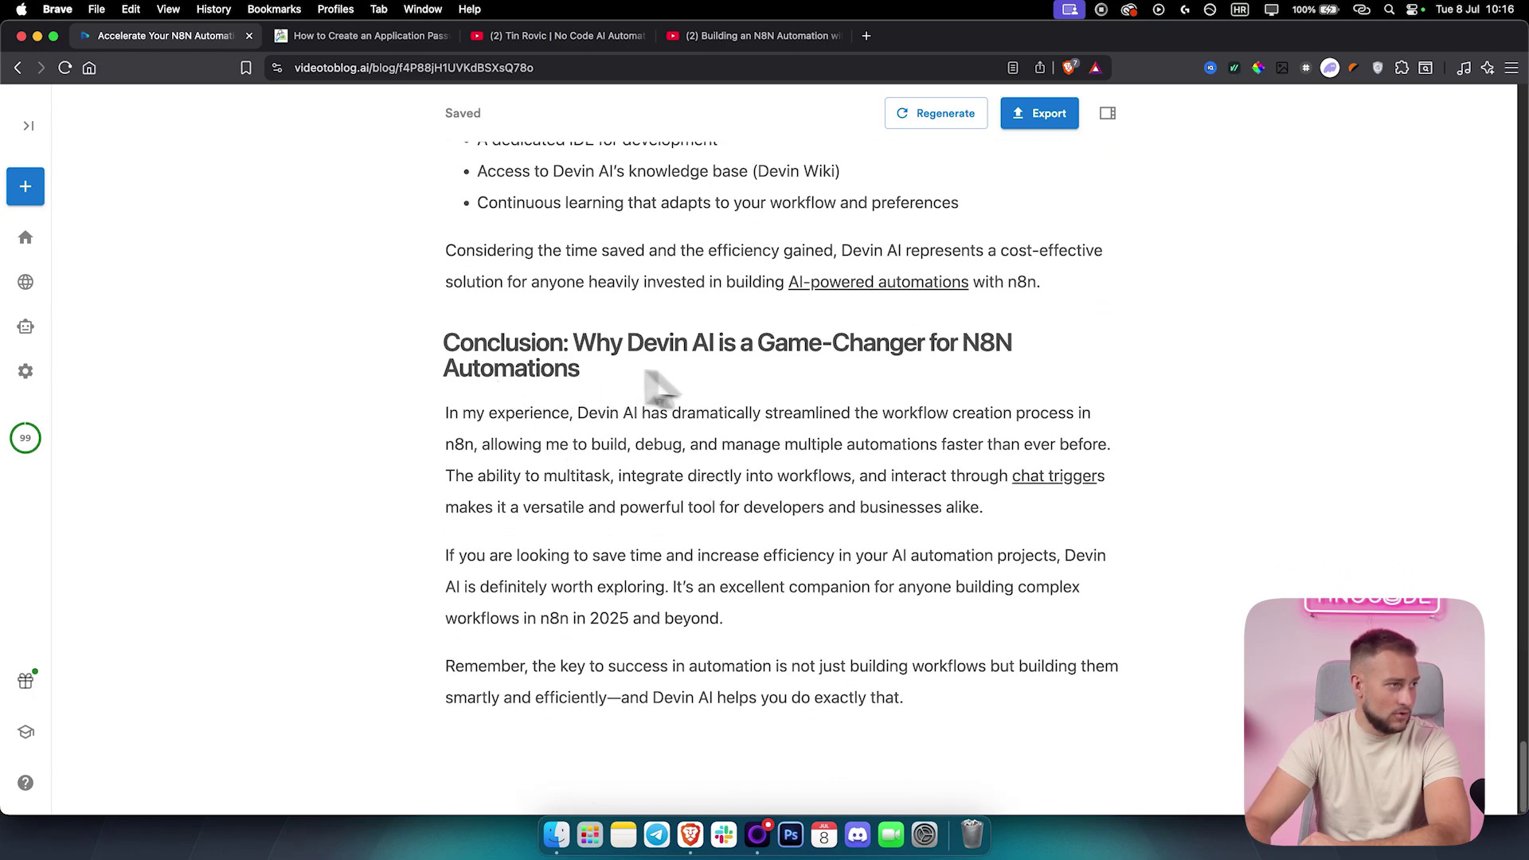
pyautogui.scroll(20, 637, 494)
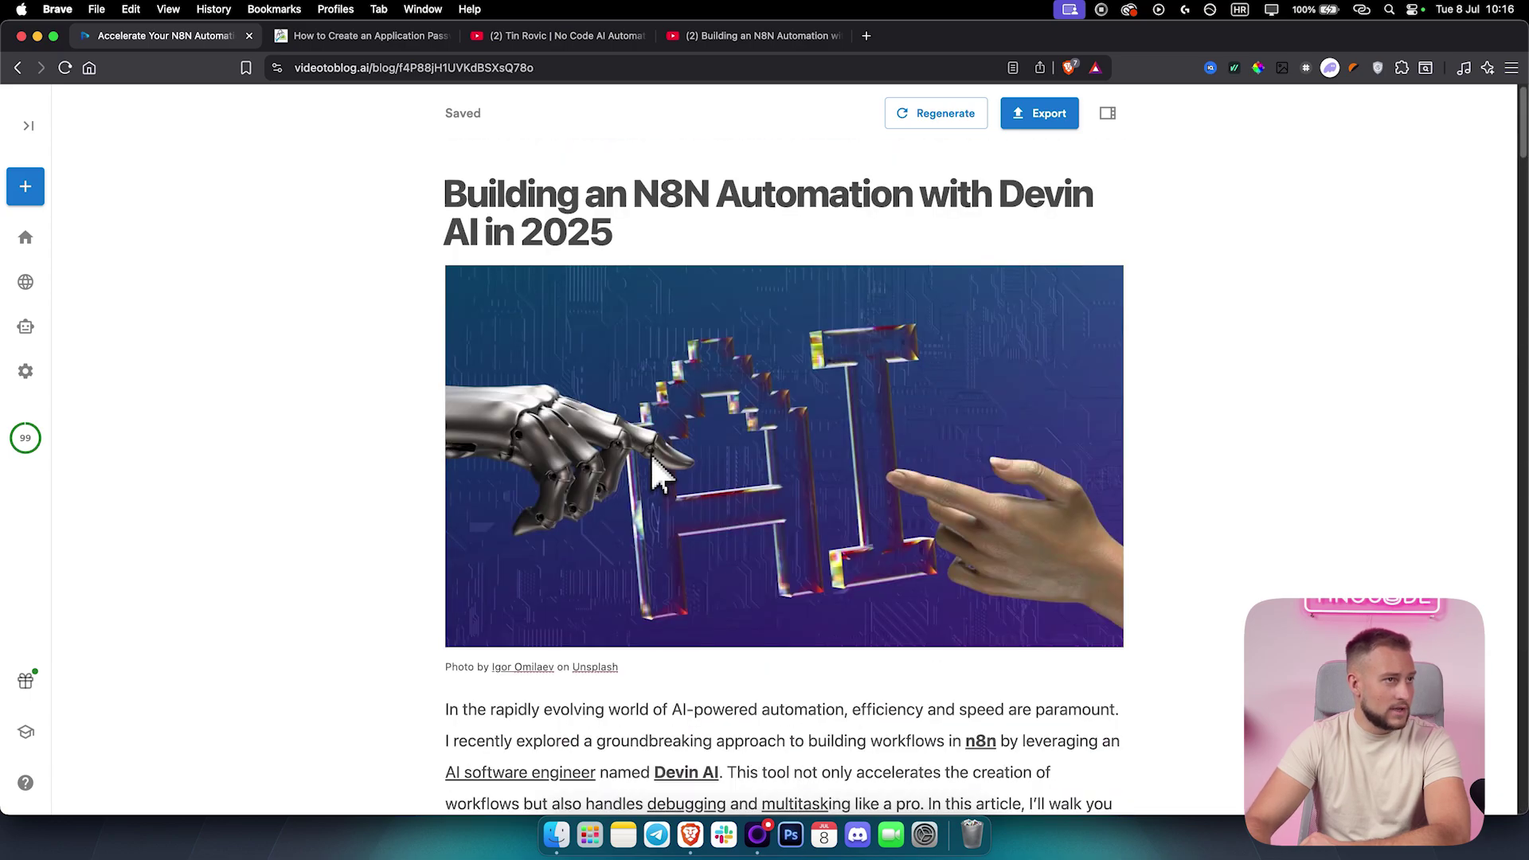
# - Open the post's Export options and select the blog's publication address
pyautogui.click(1047, 121)
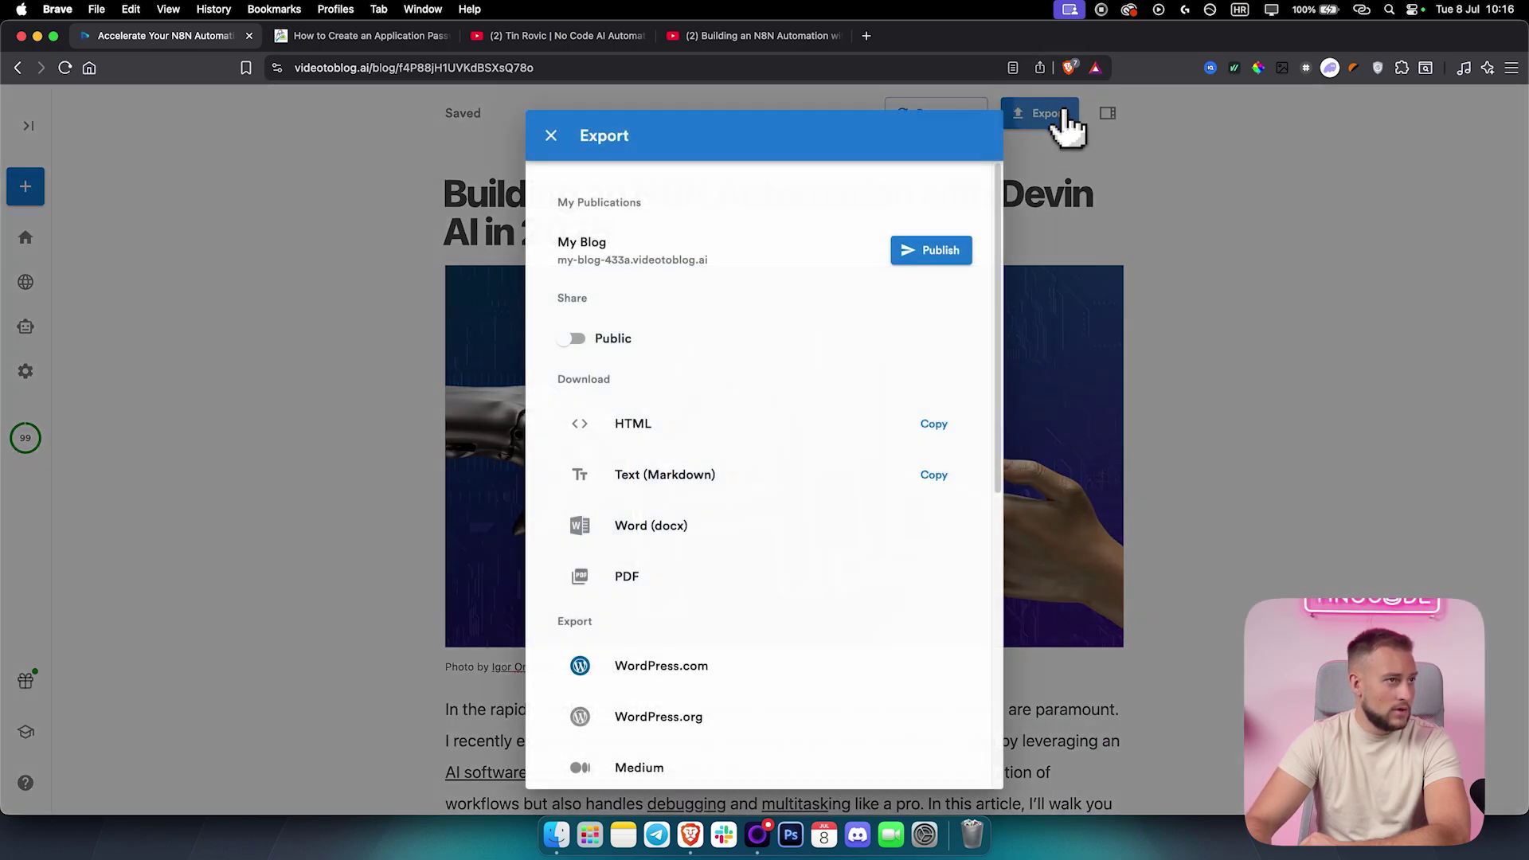
pyautogui.tripleClick(613, 271)
pyautogui.tripleClick(564, 207)
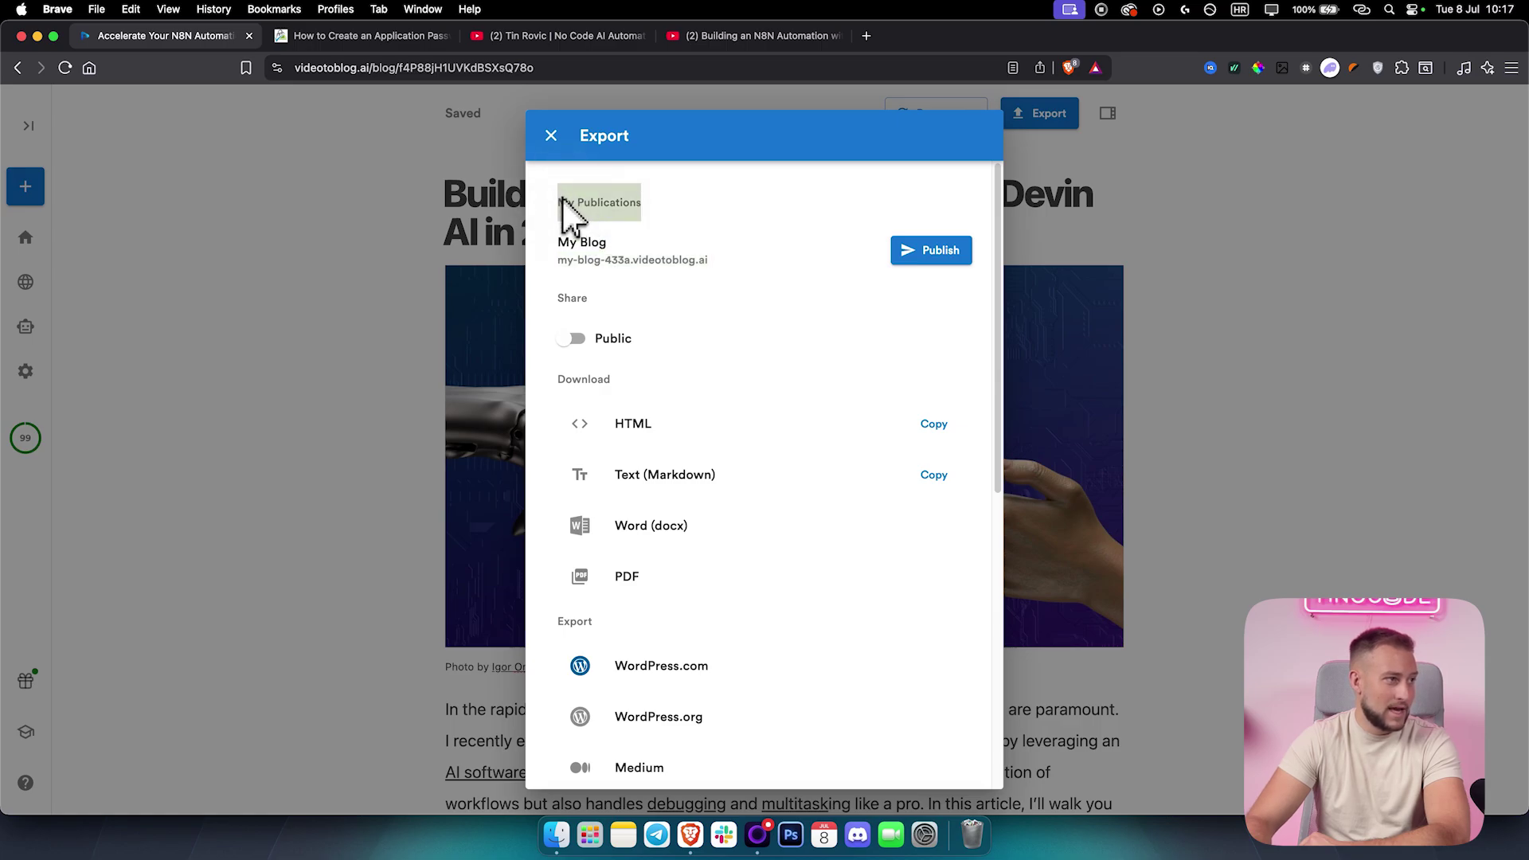
pyautogui.scroll(-2, 795, 444)
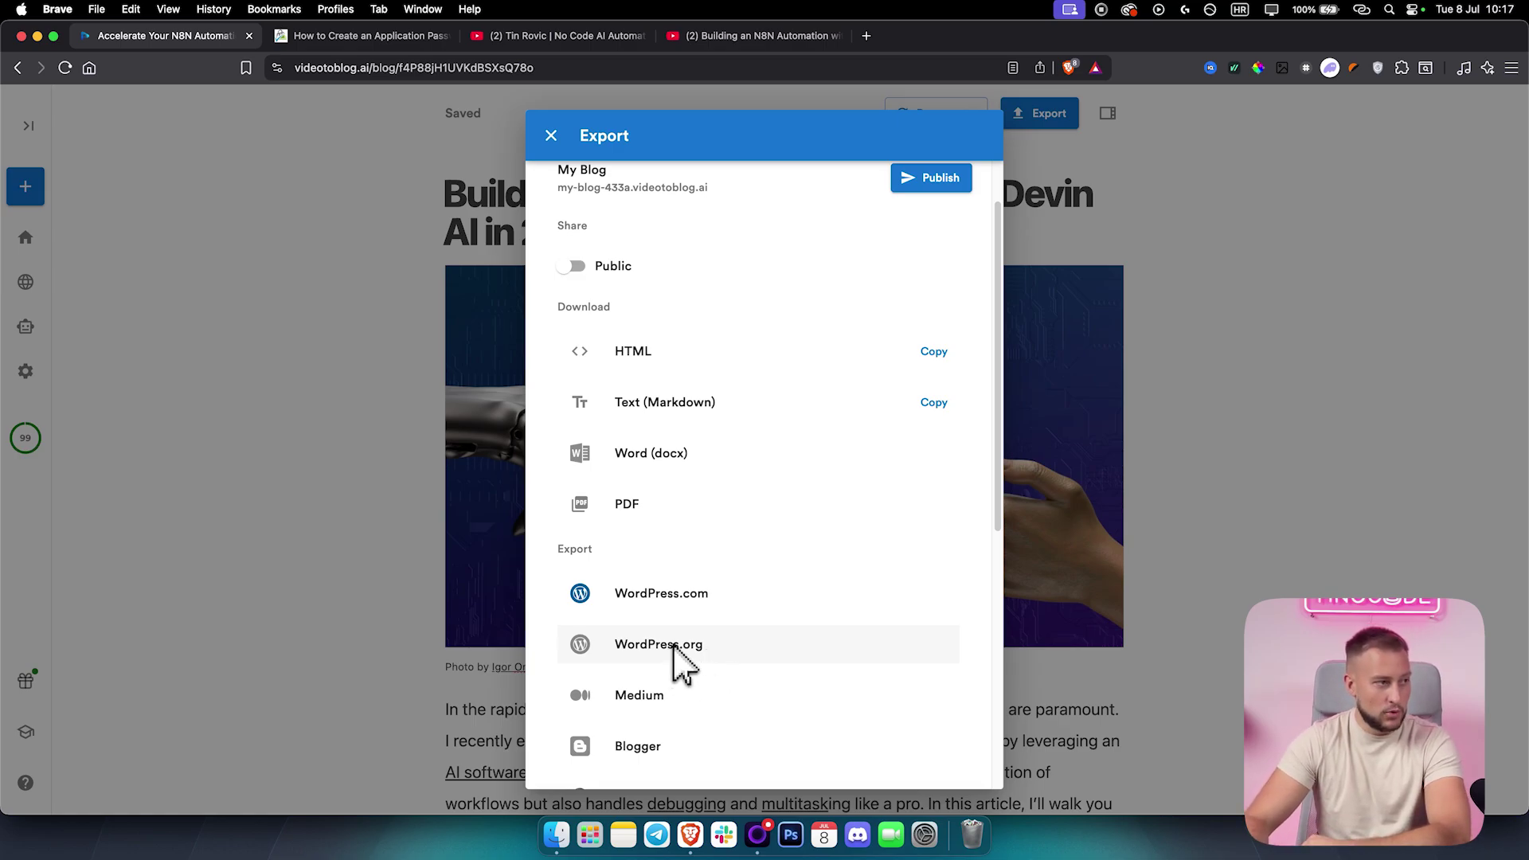
# - Copy the HTML, review the WordPress, Medium, Wix, Webflow and Twitter exports, and close the dialog
pyautogui.click(928, 352)
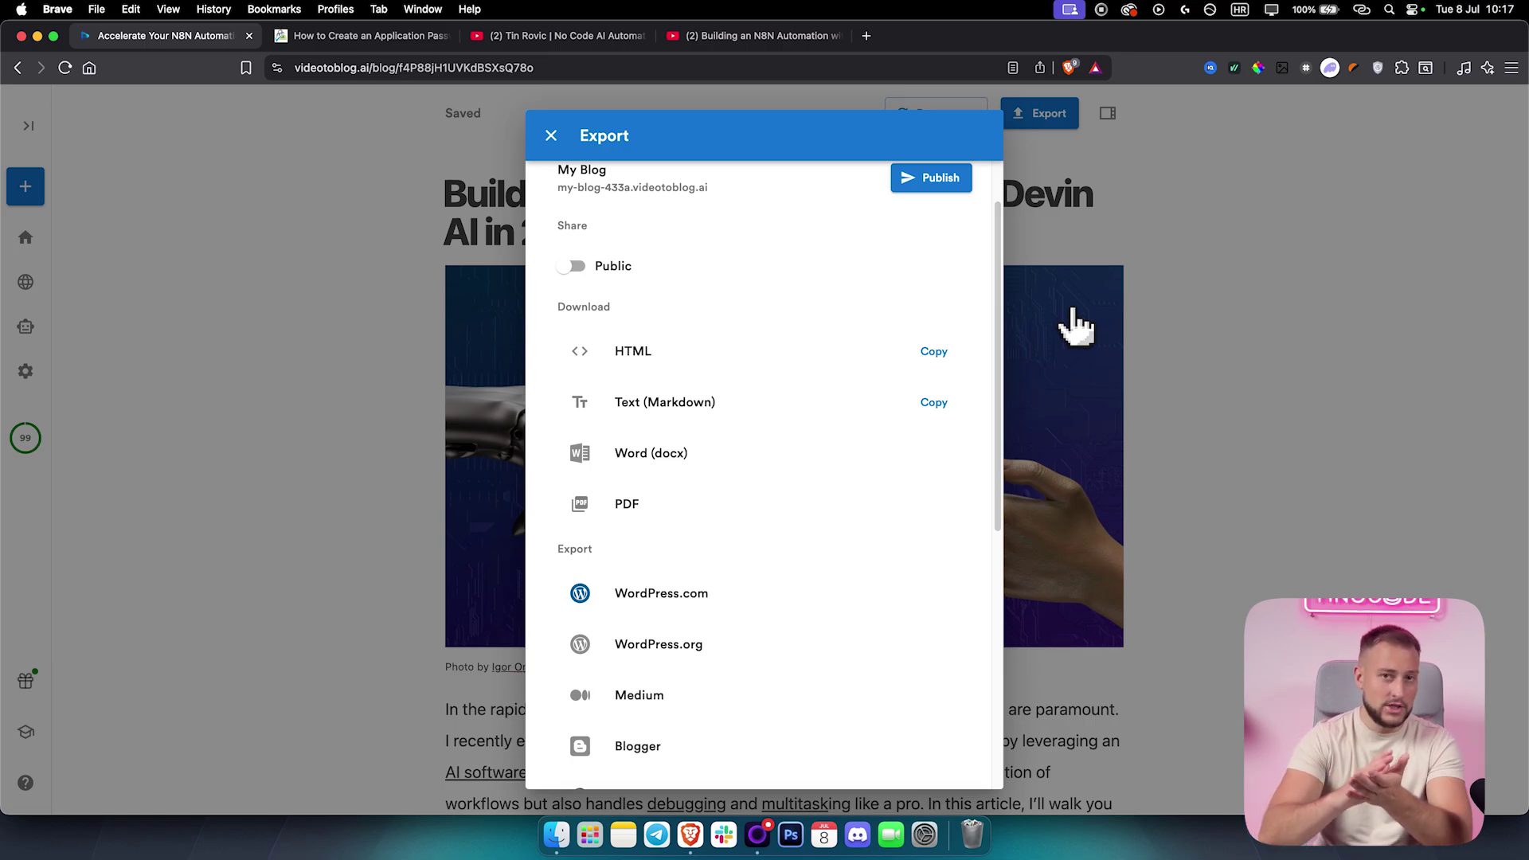
pyautogui.scroll(-5, 819, 557)
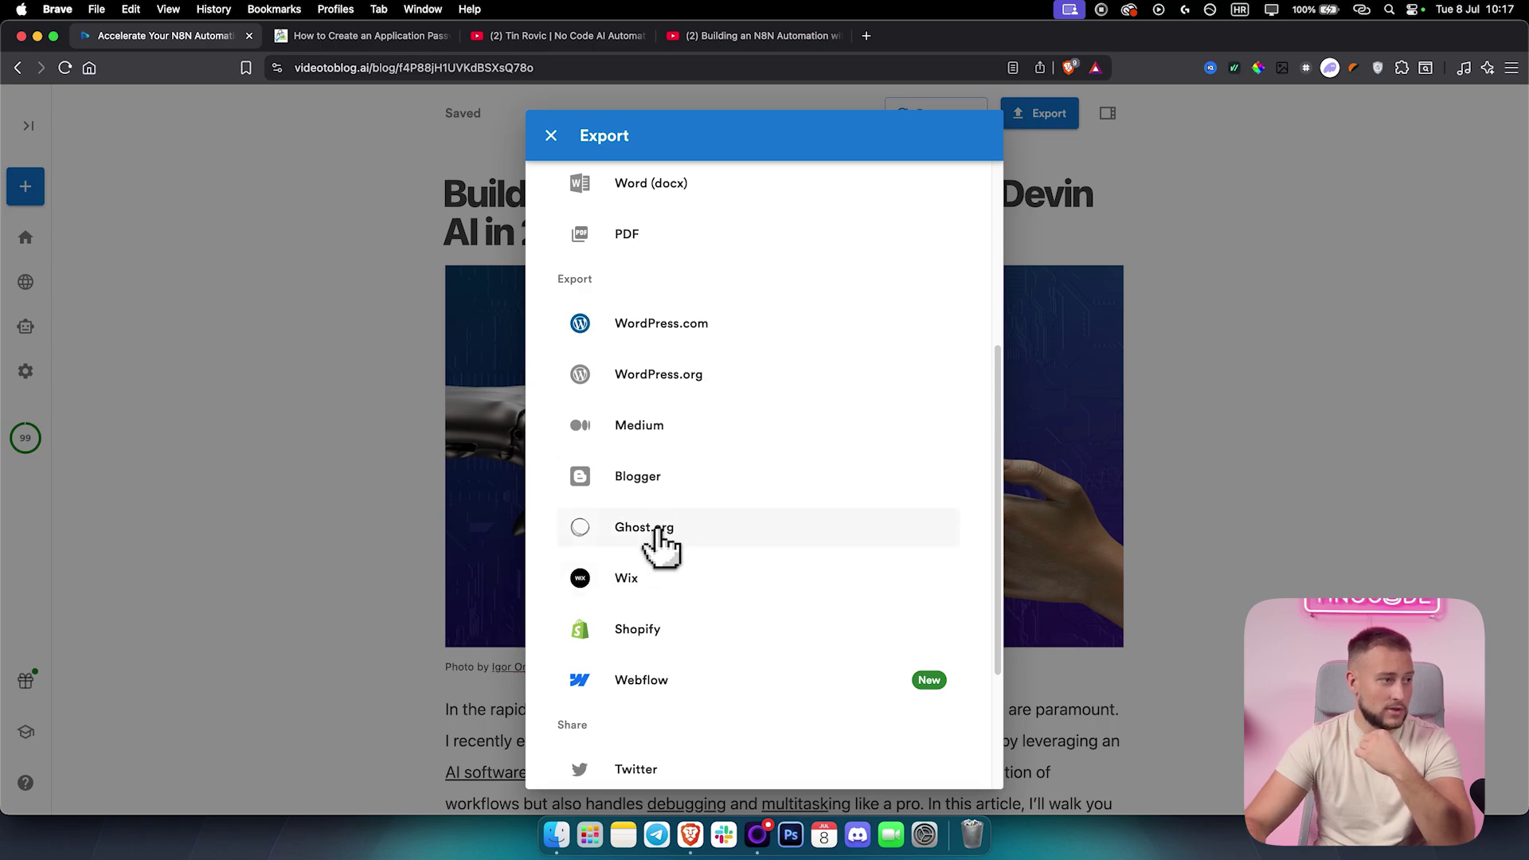
pyautogui.scroll(-4, 655, 700)
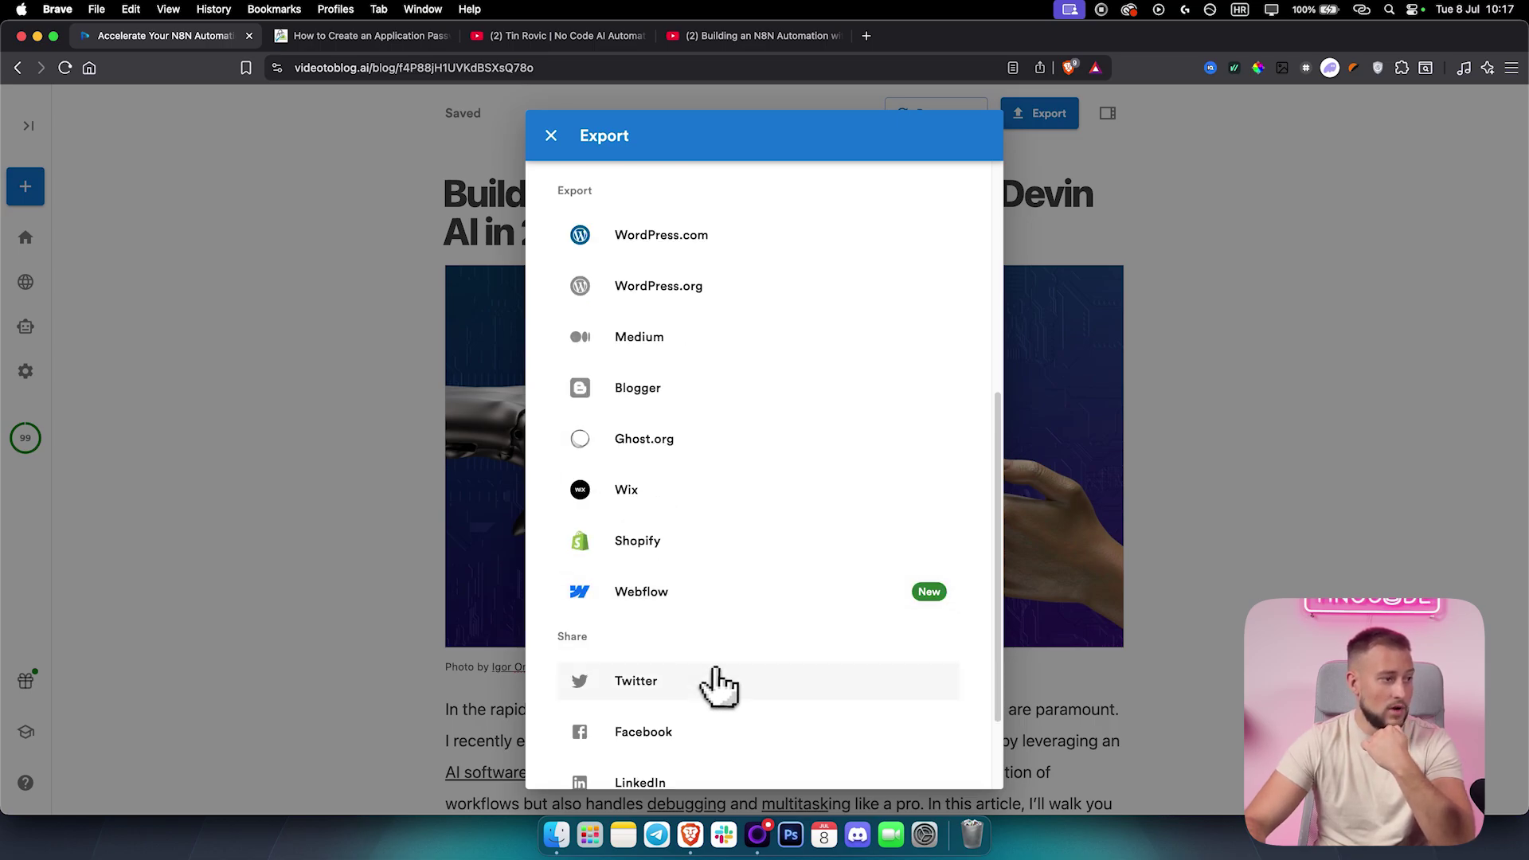
pyautogui.scroll(2, 717, 587)
pyautogui.scroll(2, 721, 579)
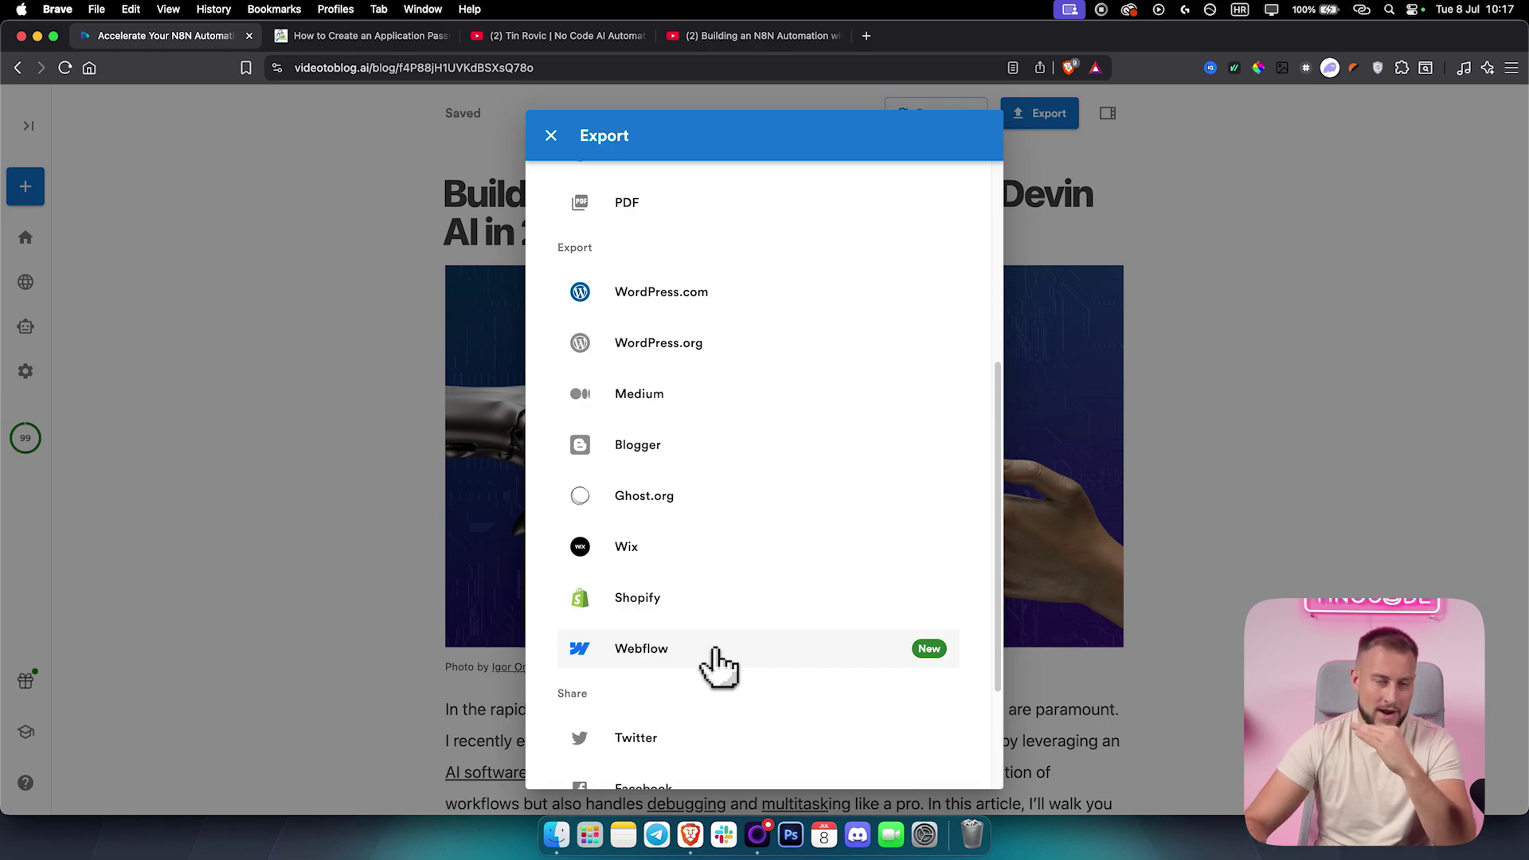
pyautogui.click(549, 137)
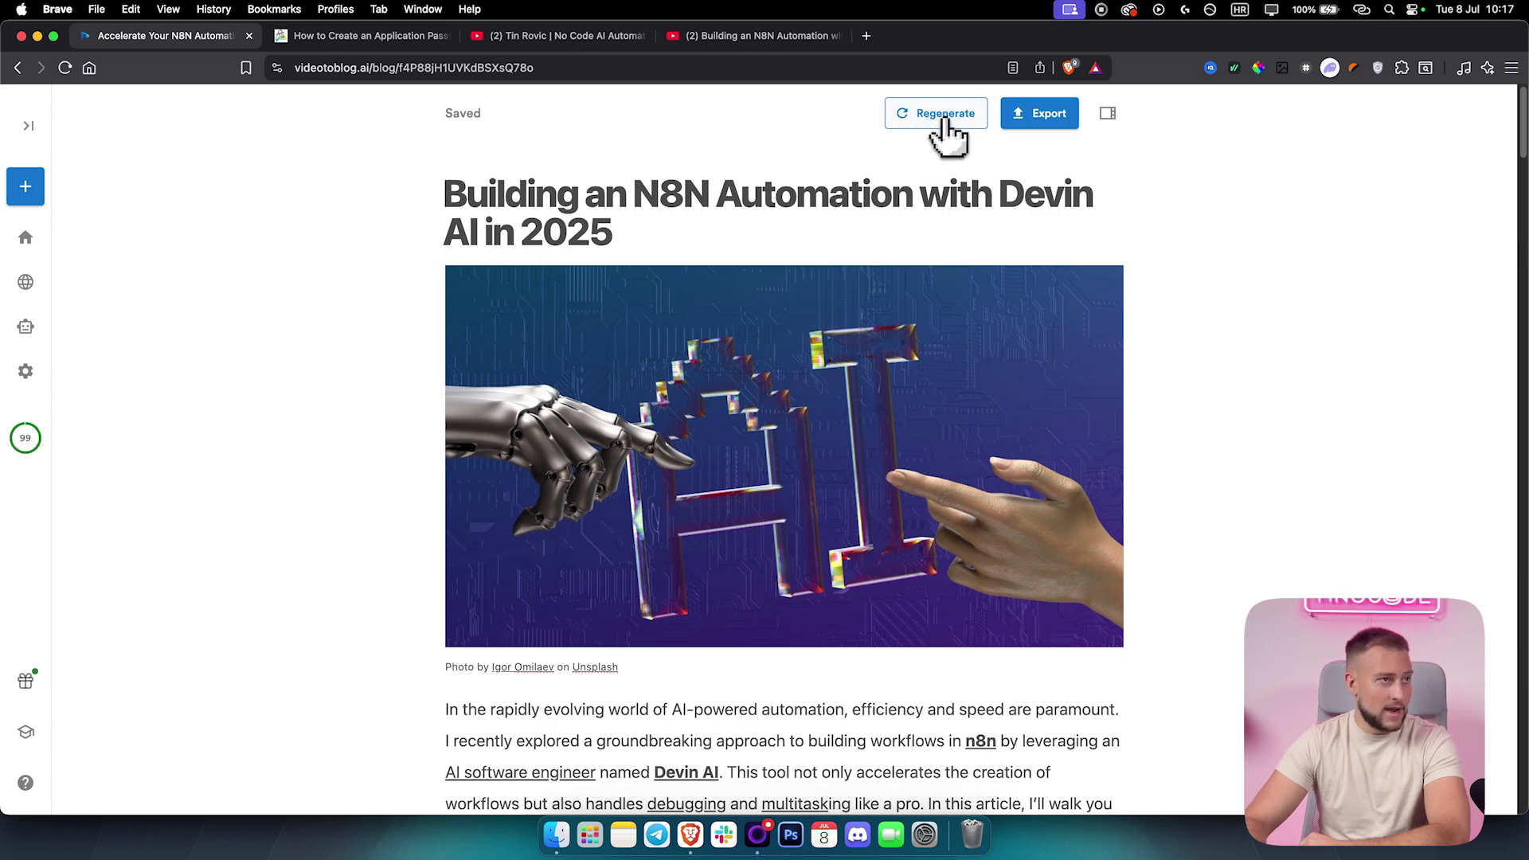
# - Open Settings from the sidebar gear and review its integrations and usage count
pyautogui.click(24, 374)
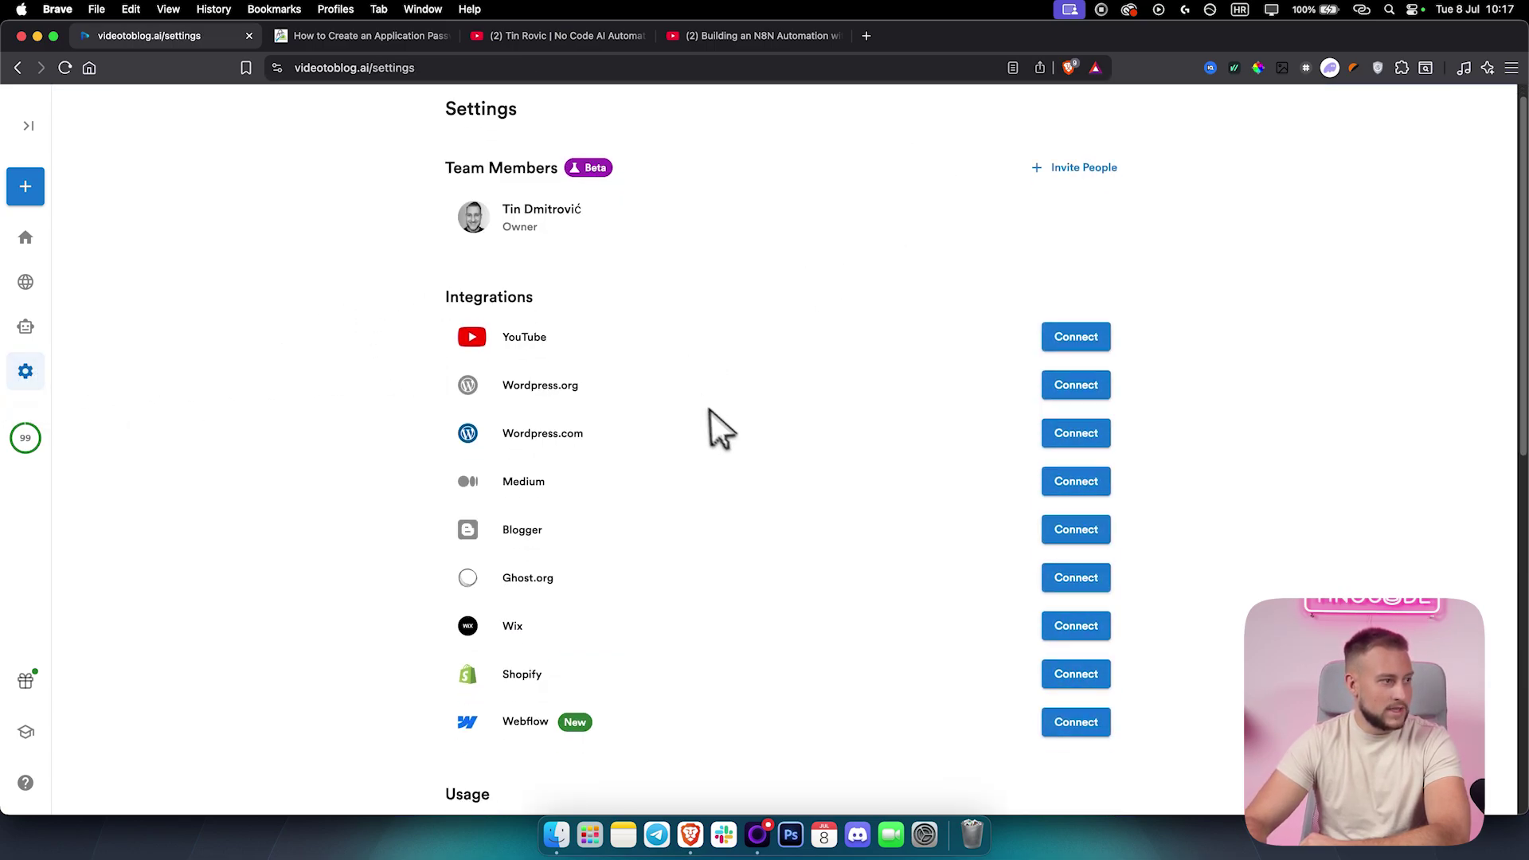
pyautogui.scroll(-6, 1036, 478)
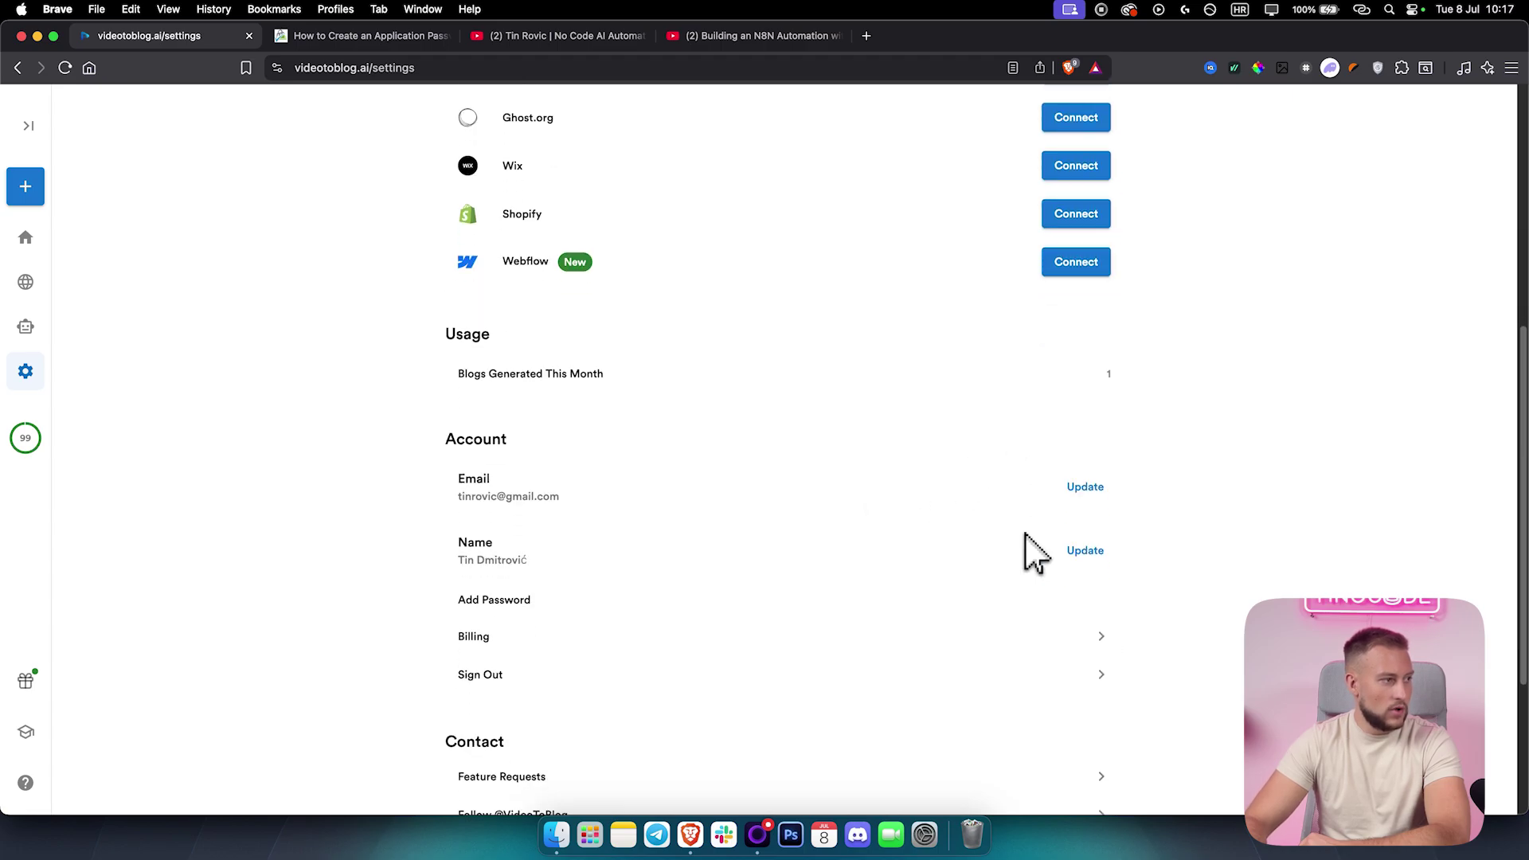
pyautogui.scroll(-3, 618, 386)
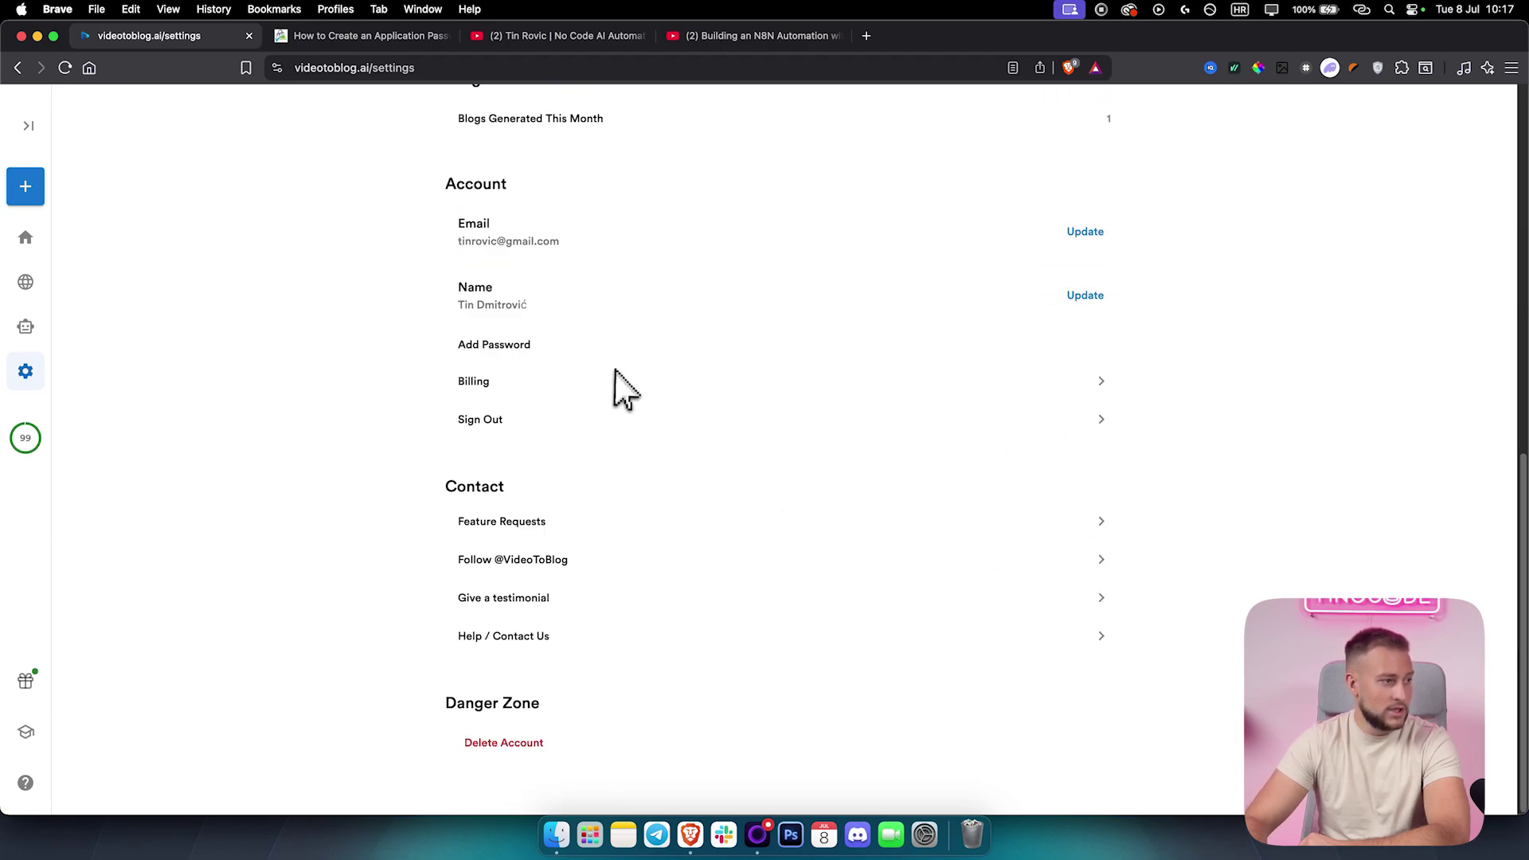
pyautogui.scroll(9, 618, 386)
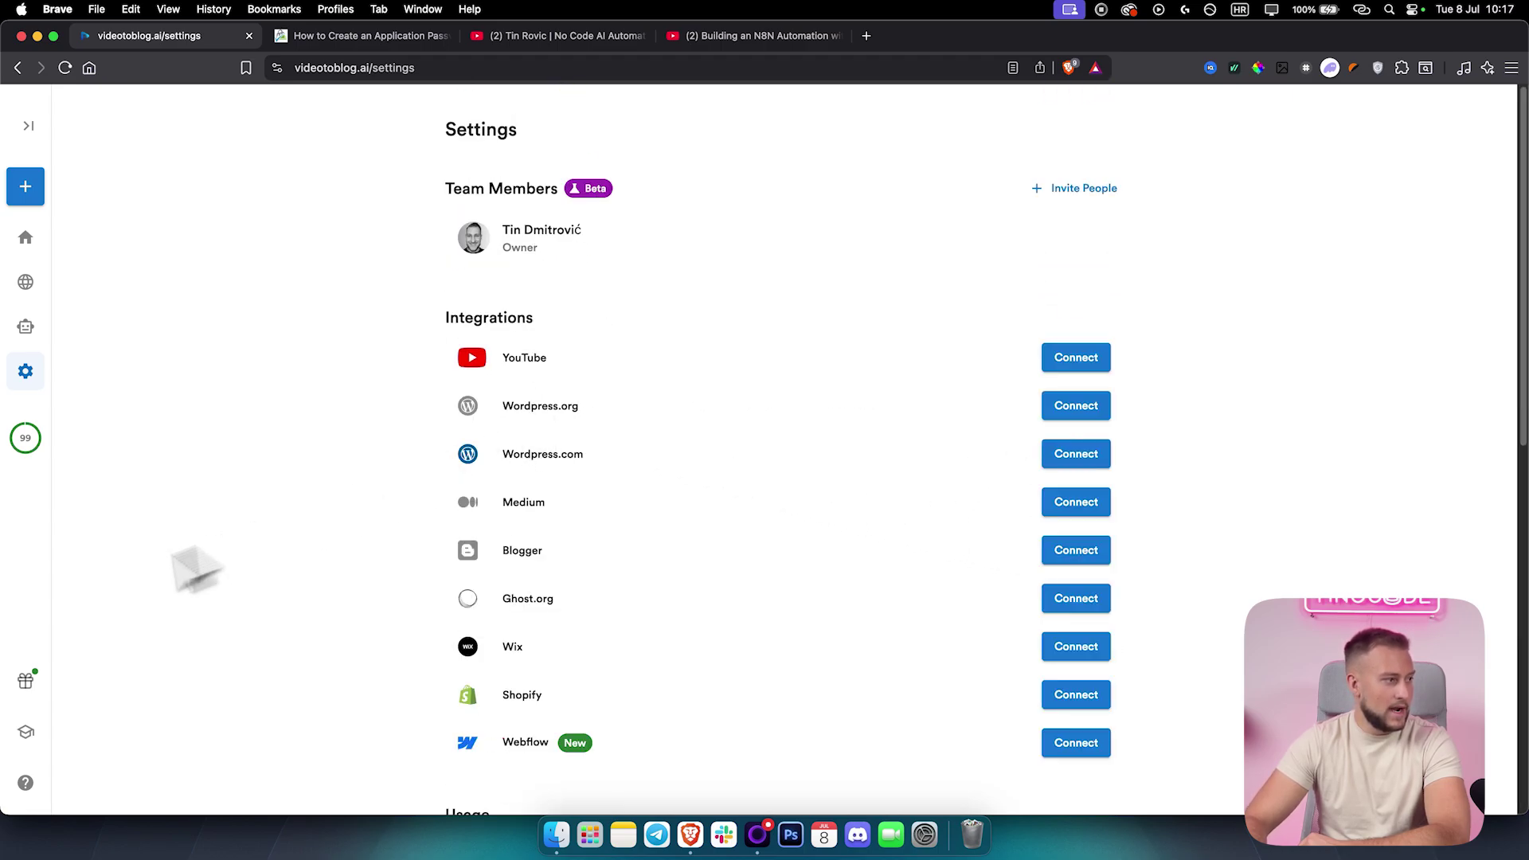
pyautogui.click(32, 459)
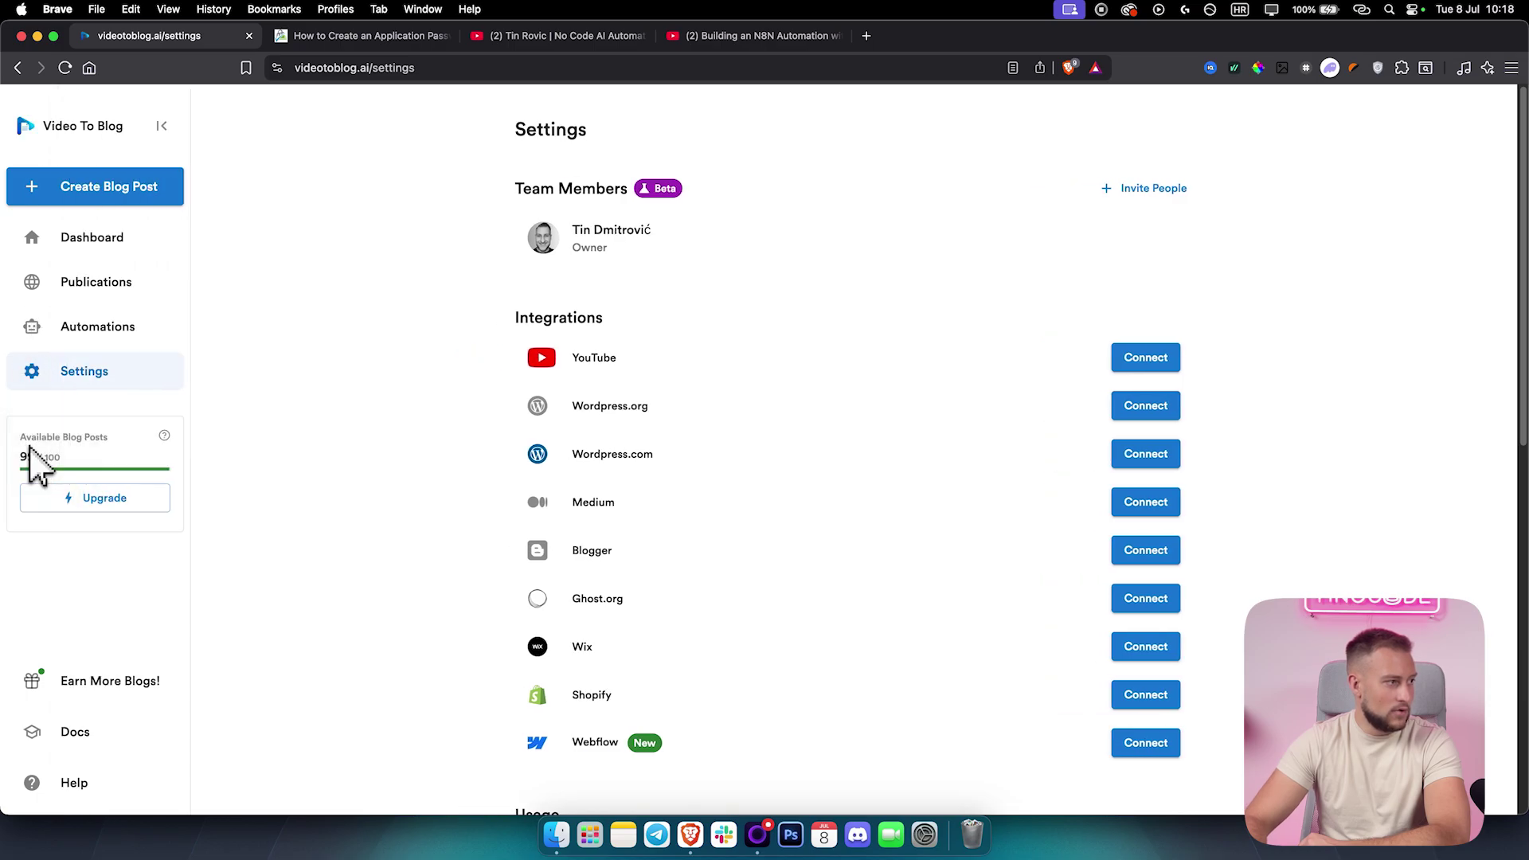
pyautogui.click(100, 500)
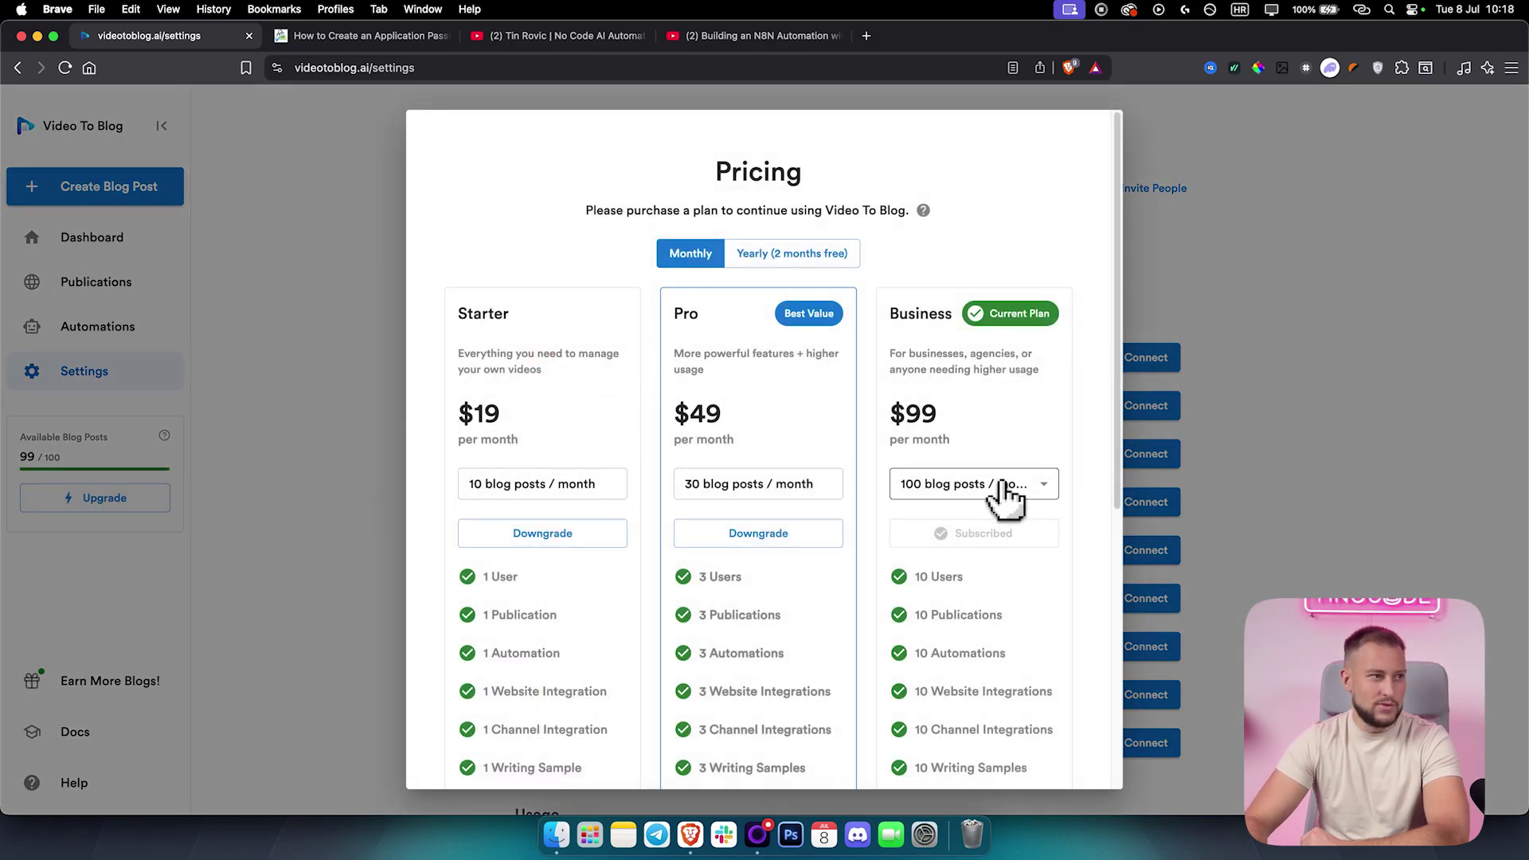
pyautogui.moveTo(895, 420); pyautogui.dragTo(979, 437)
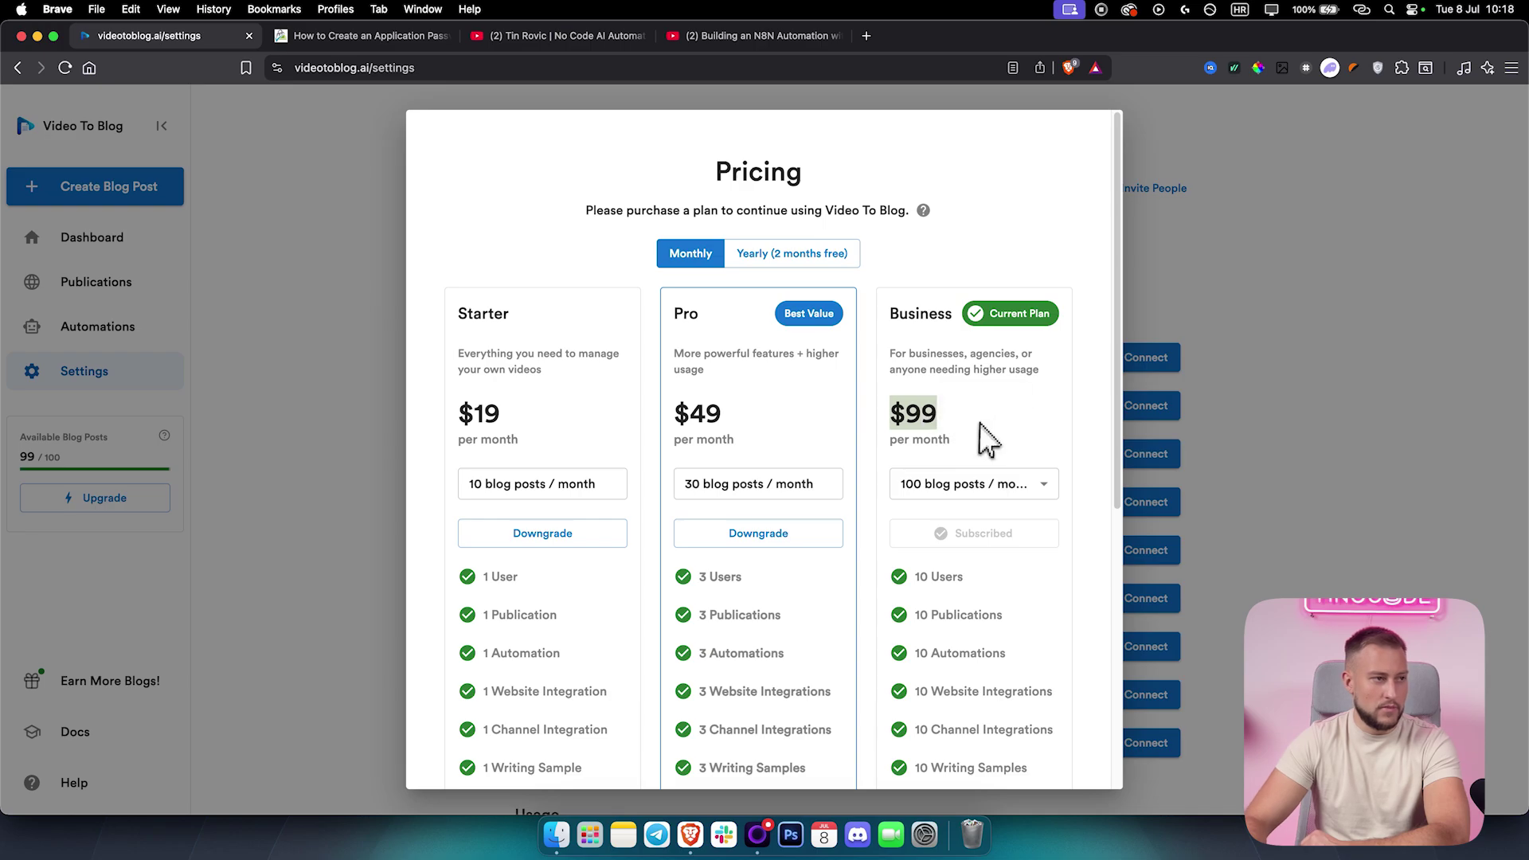
pyautogui.click(964, 485)
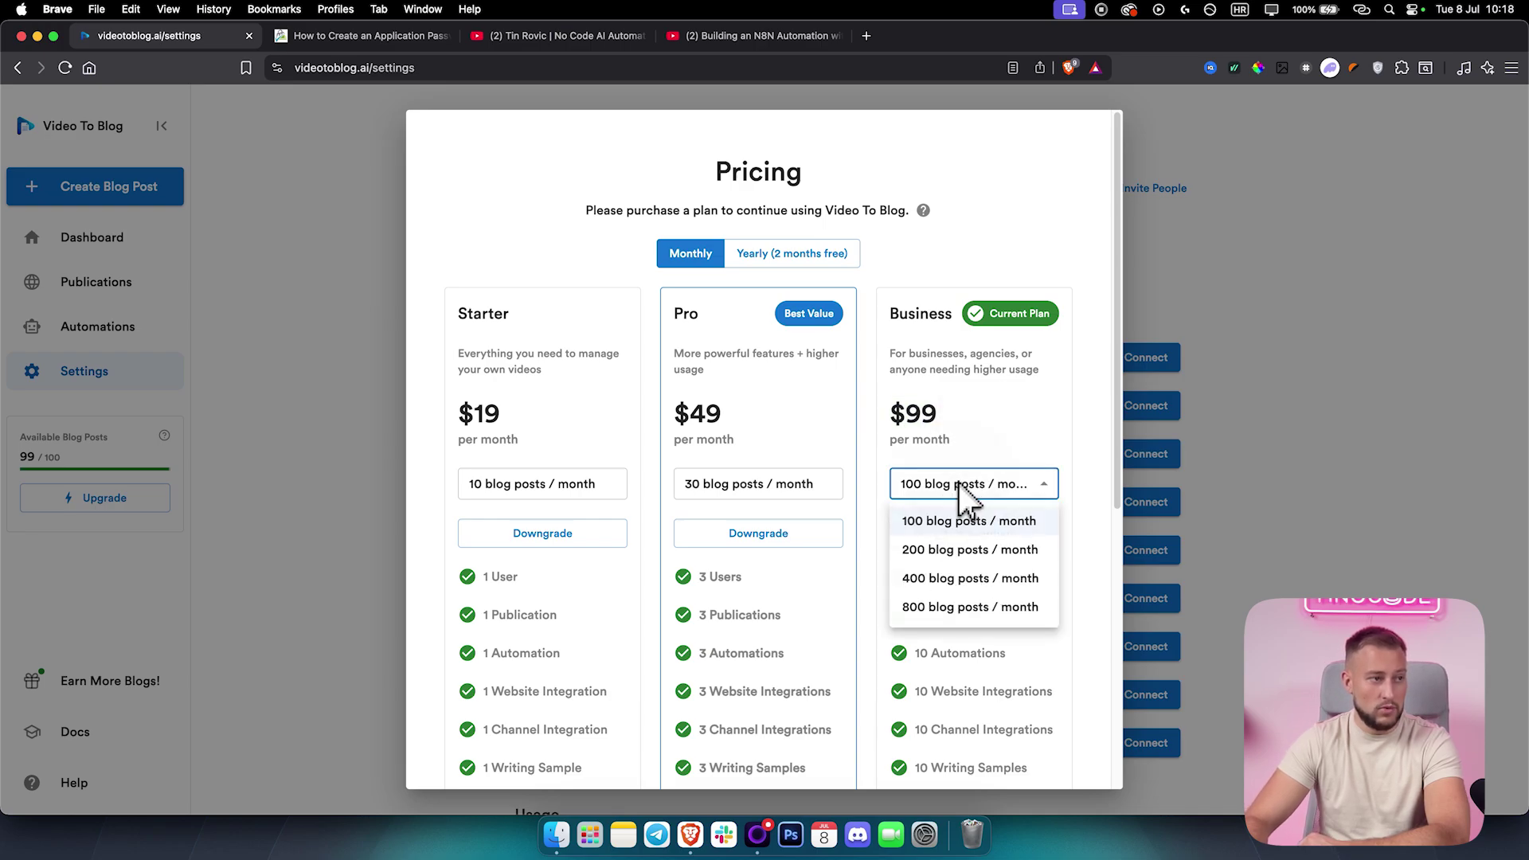
pyautogui.click(978, 607)
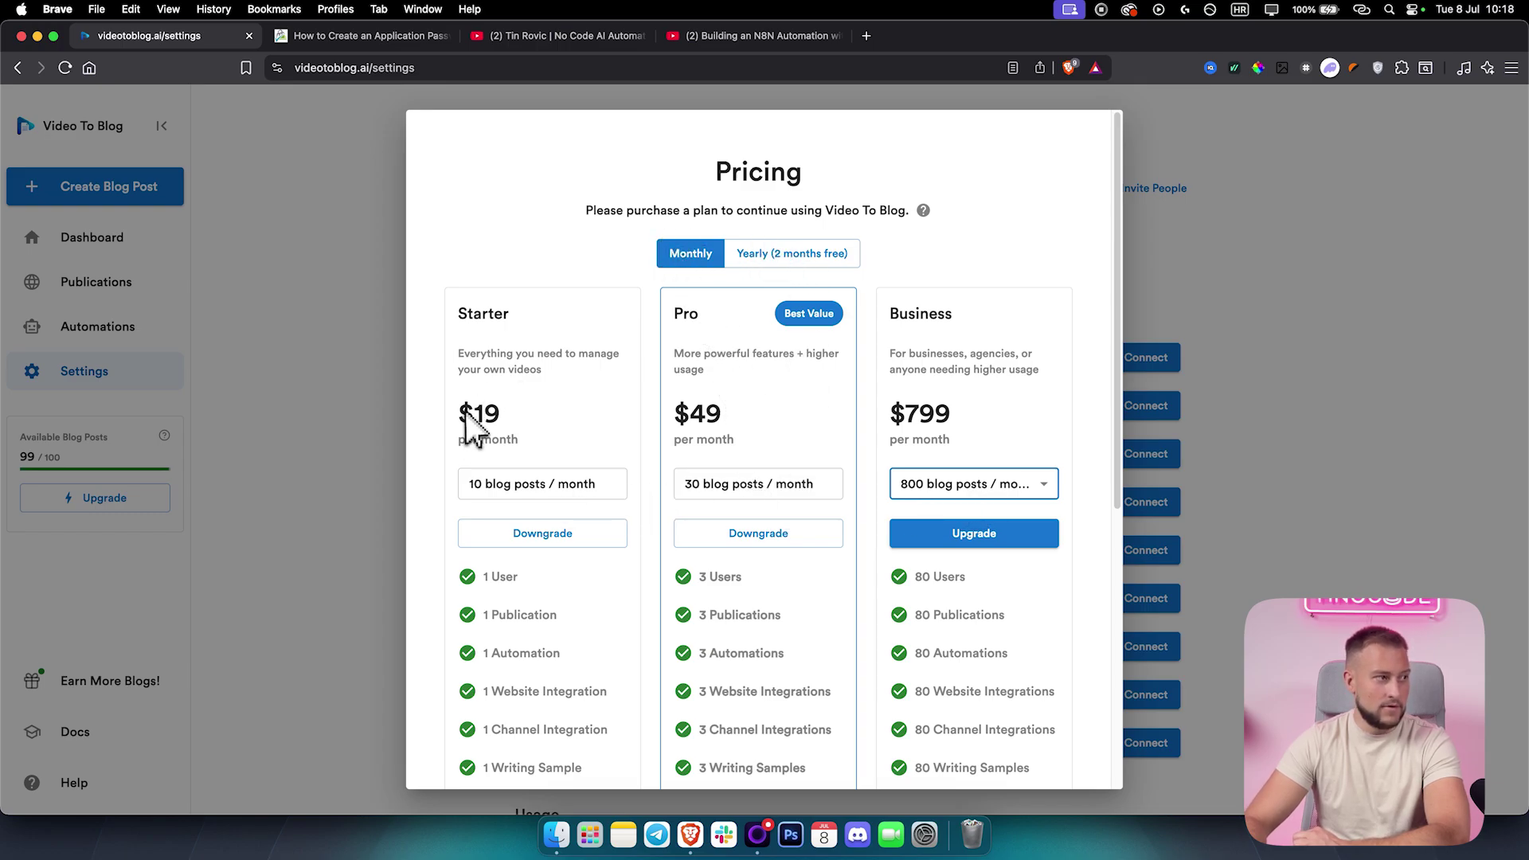
pyautogui.moveTo(465, 412); pyautogui.dragTo(627, 414)
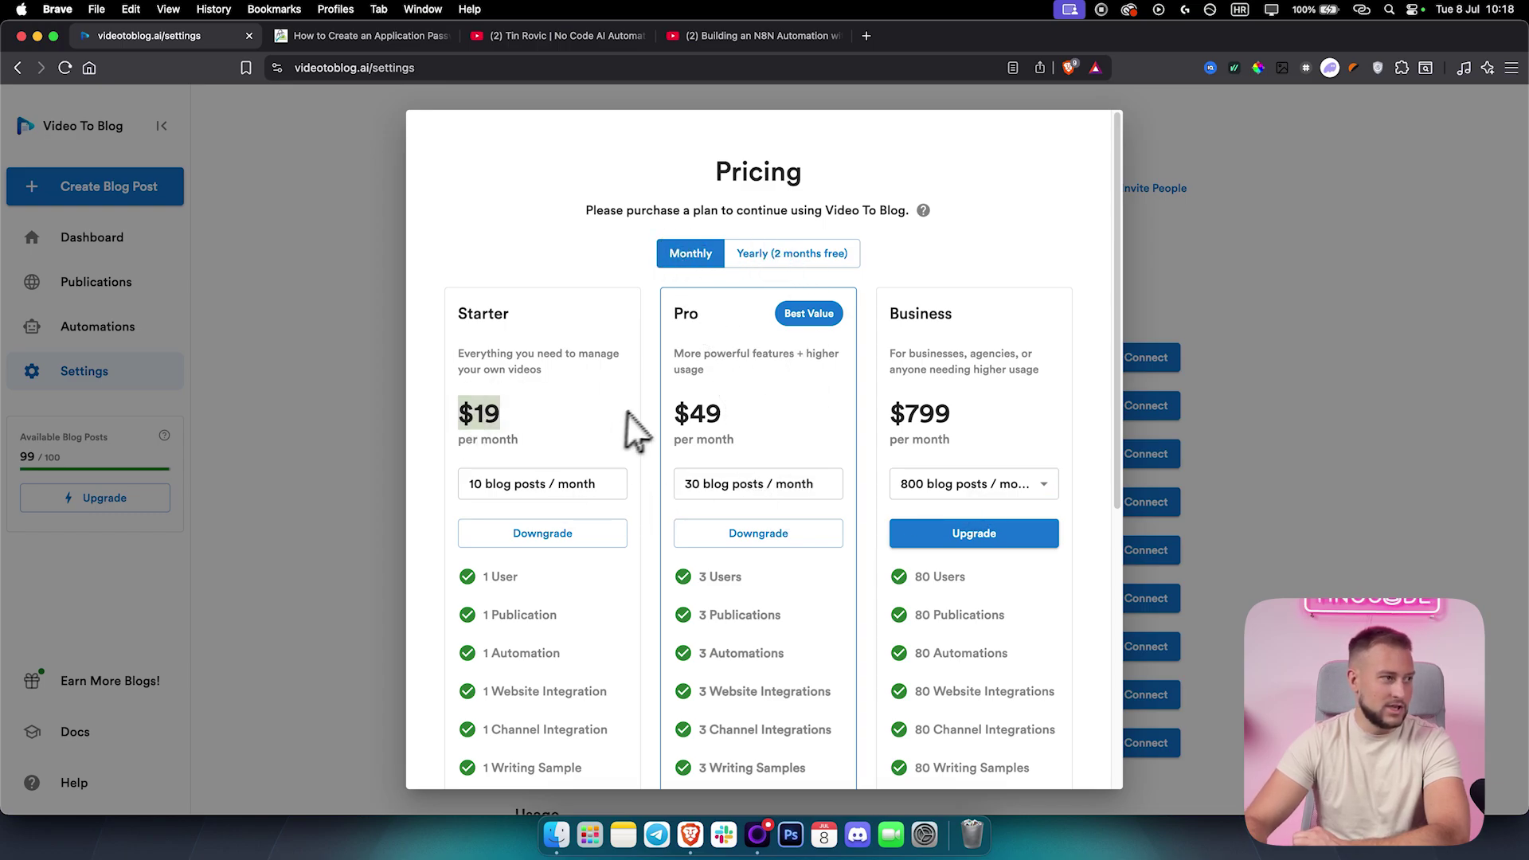
pyautogui.click(1255, 209)
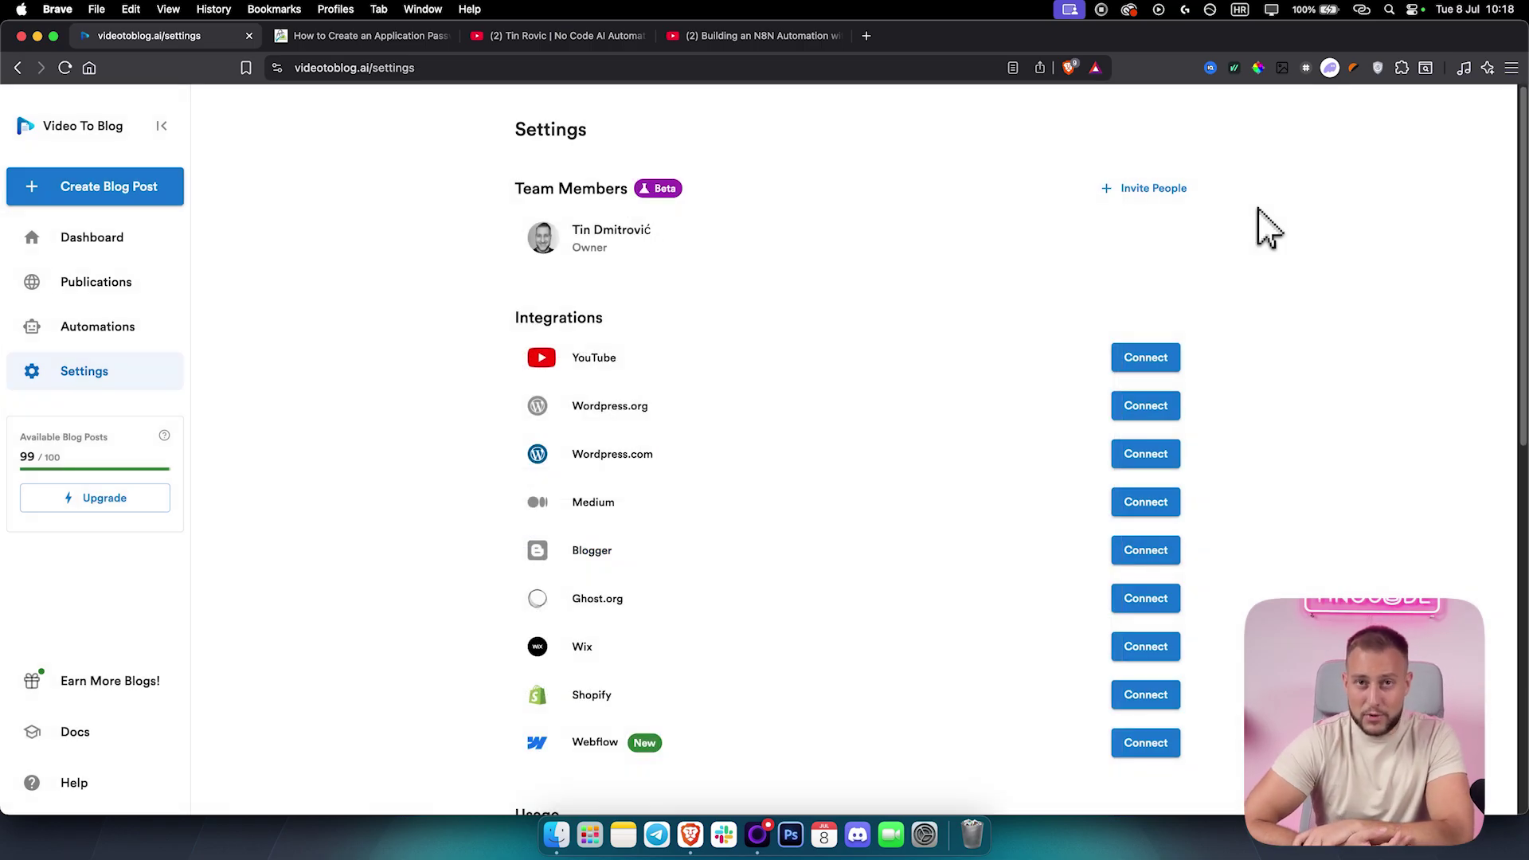